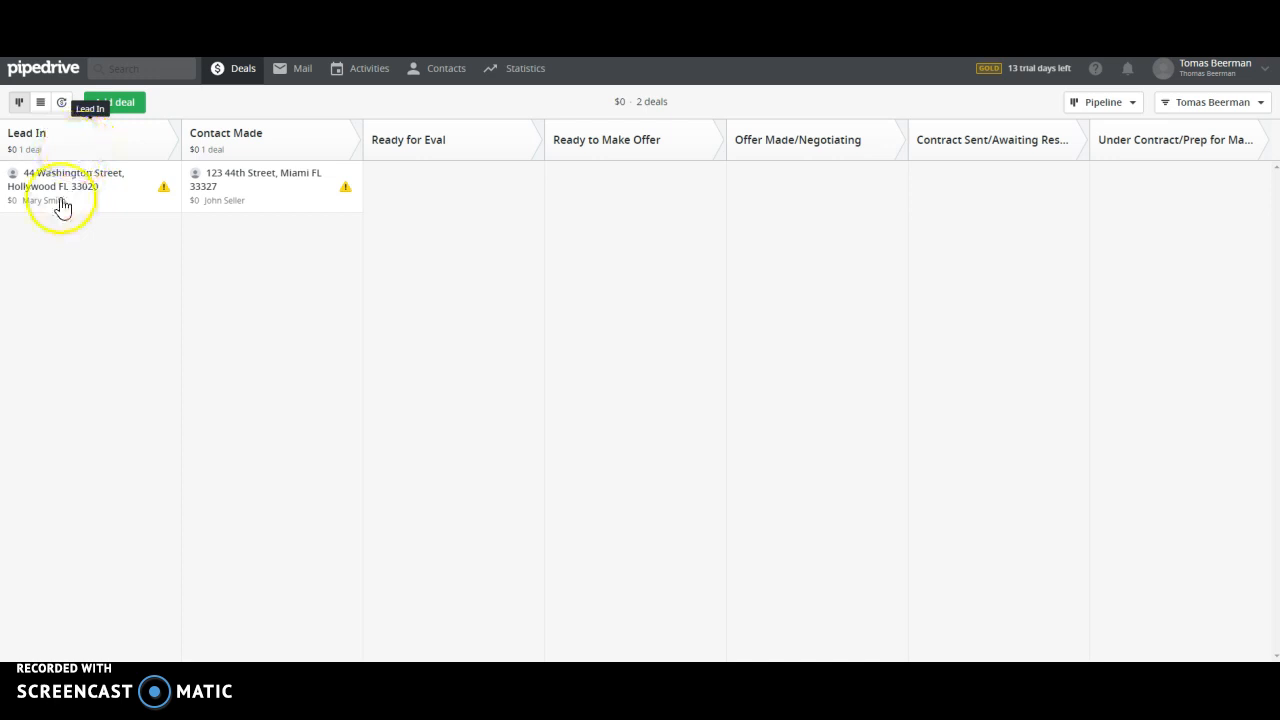
left_click(240, 185)
left_click_drag(240, 185, 89, 220)
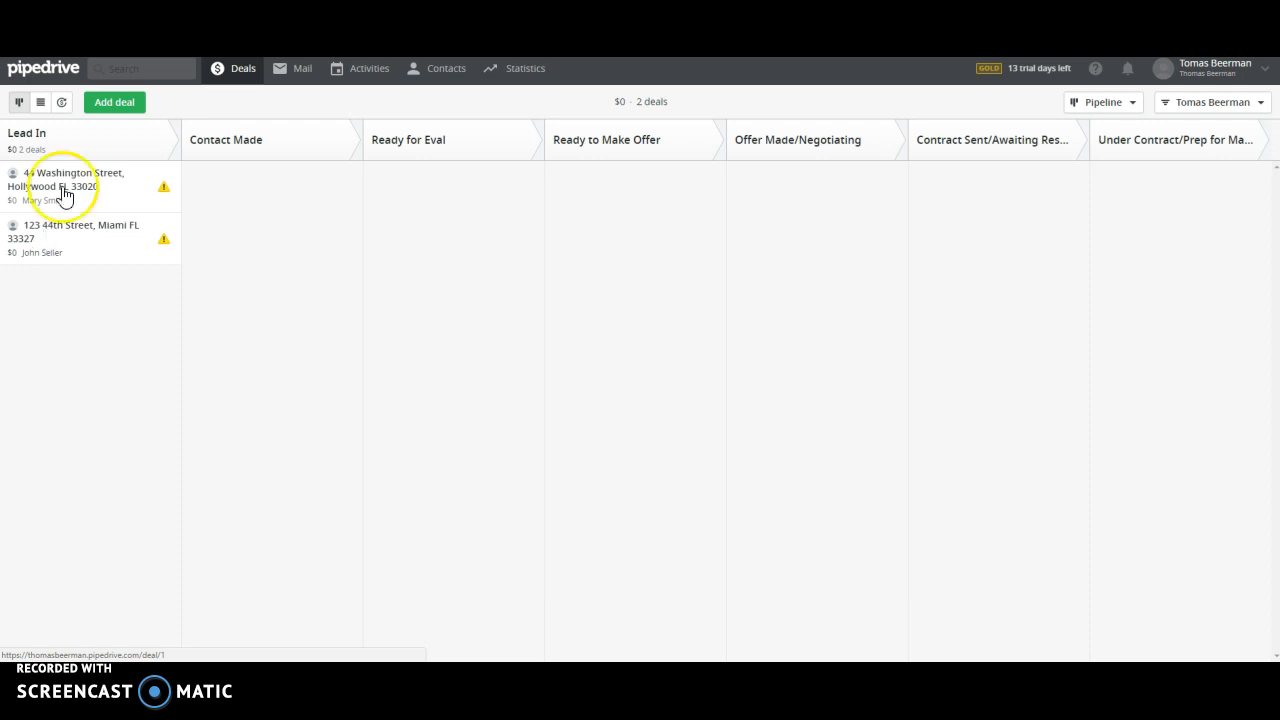
left_click(58, 240)
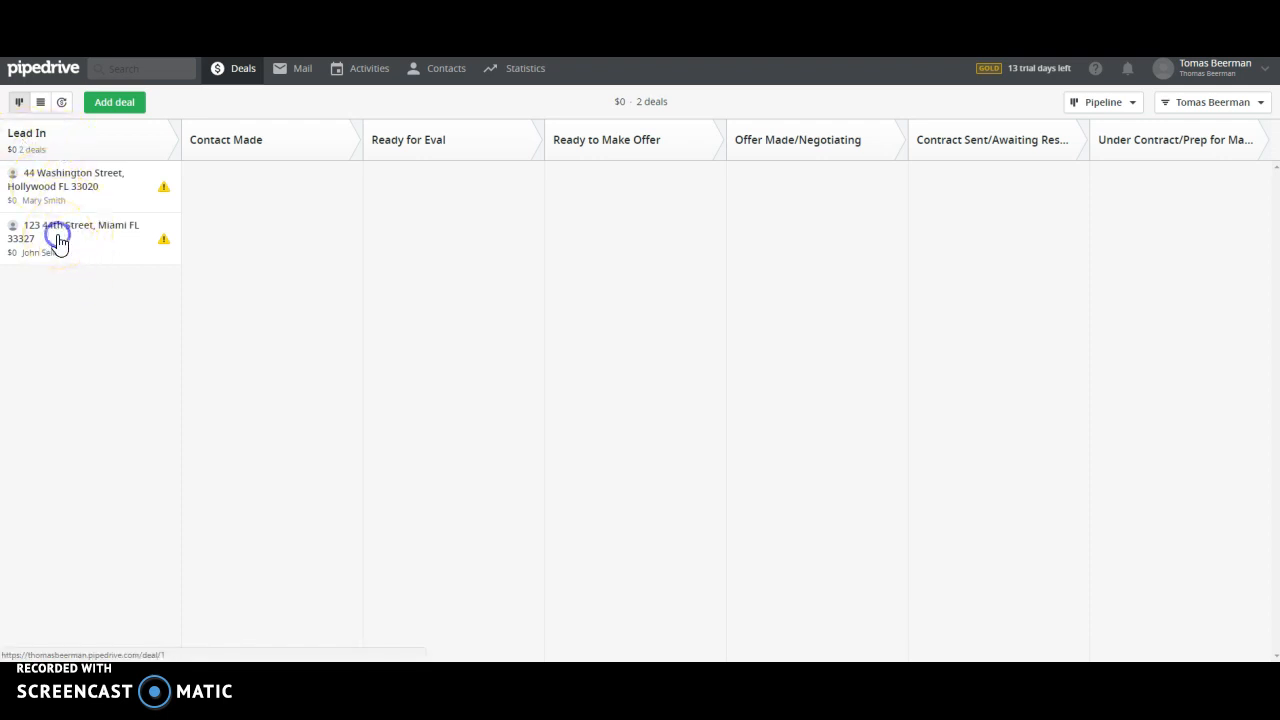
left_click(226, 74)
left_click(118, 103)
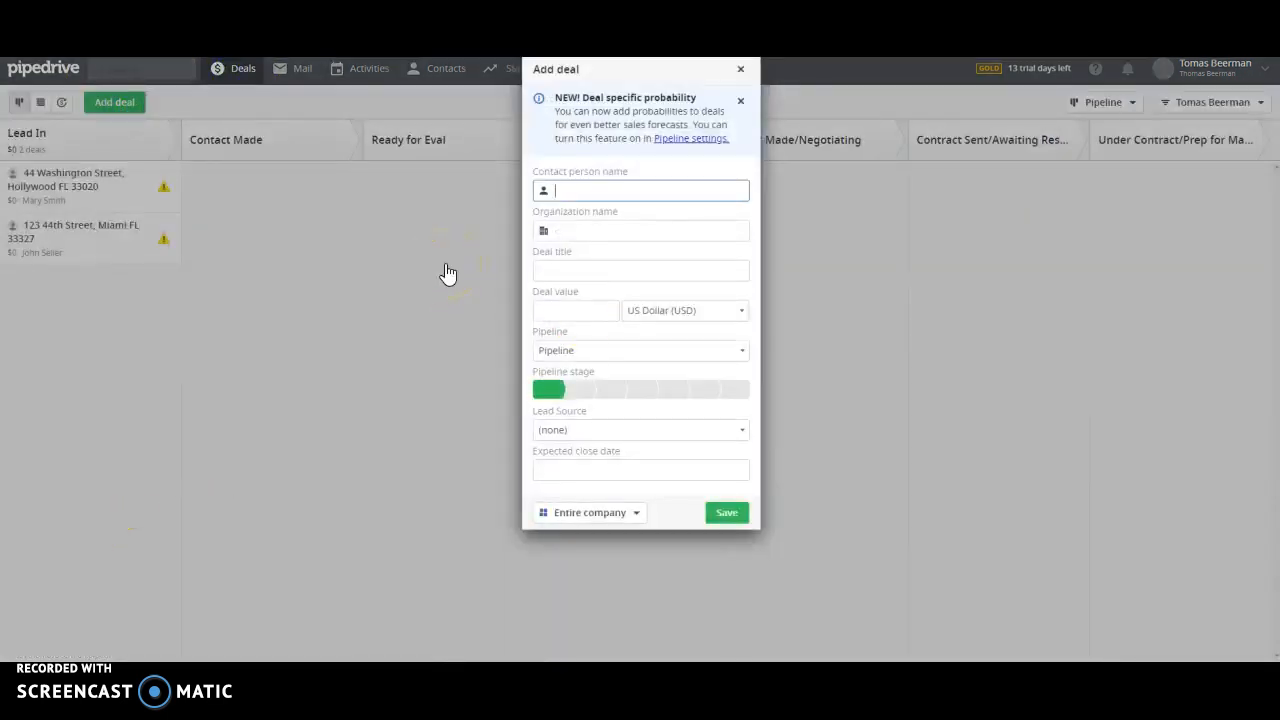
key("BackSpace")
key("BackSpace")
type("Joe Seller")
left_click(597, 270)
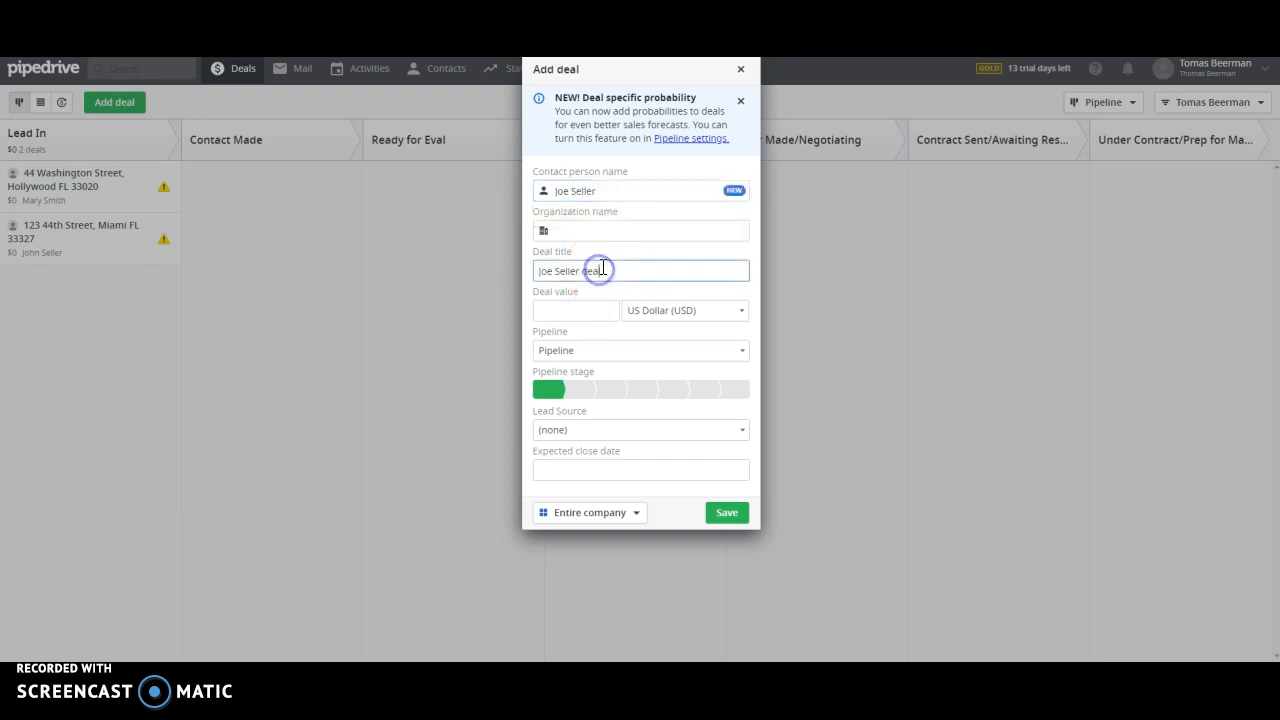
left_click_drag(601, 268, 486, 270)
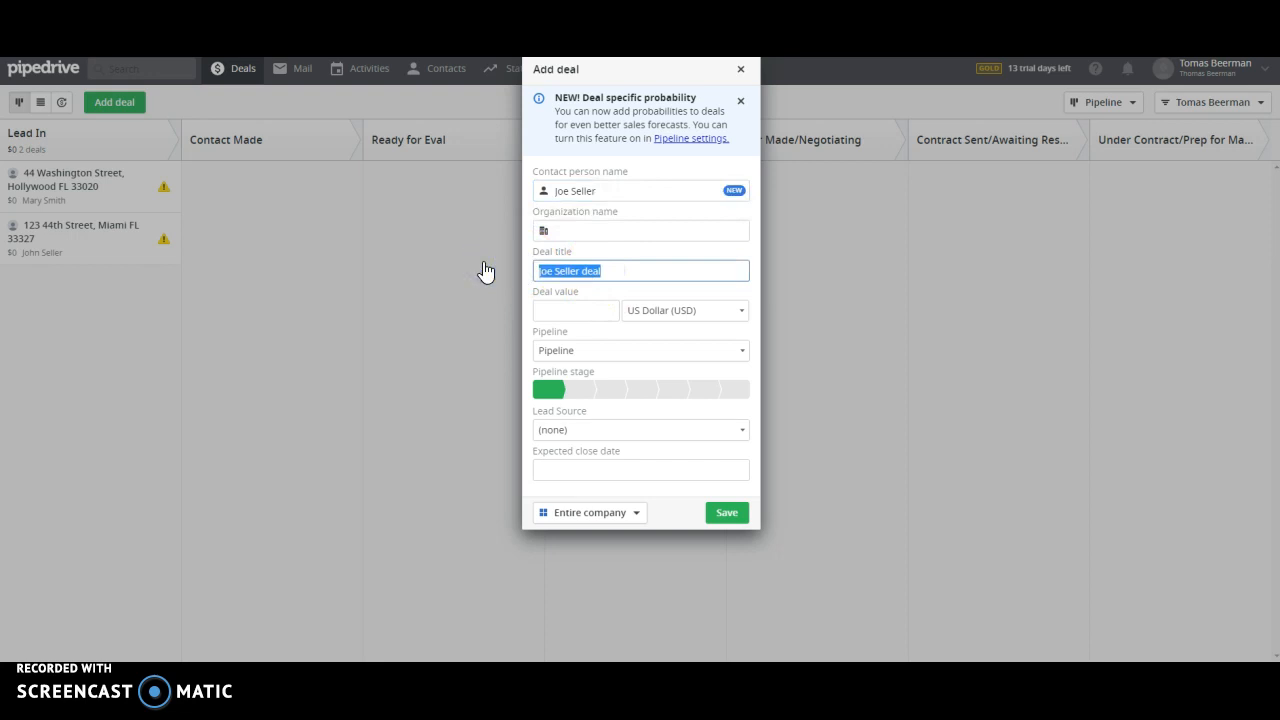
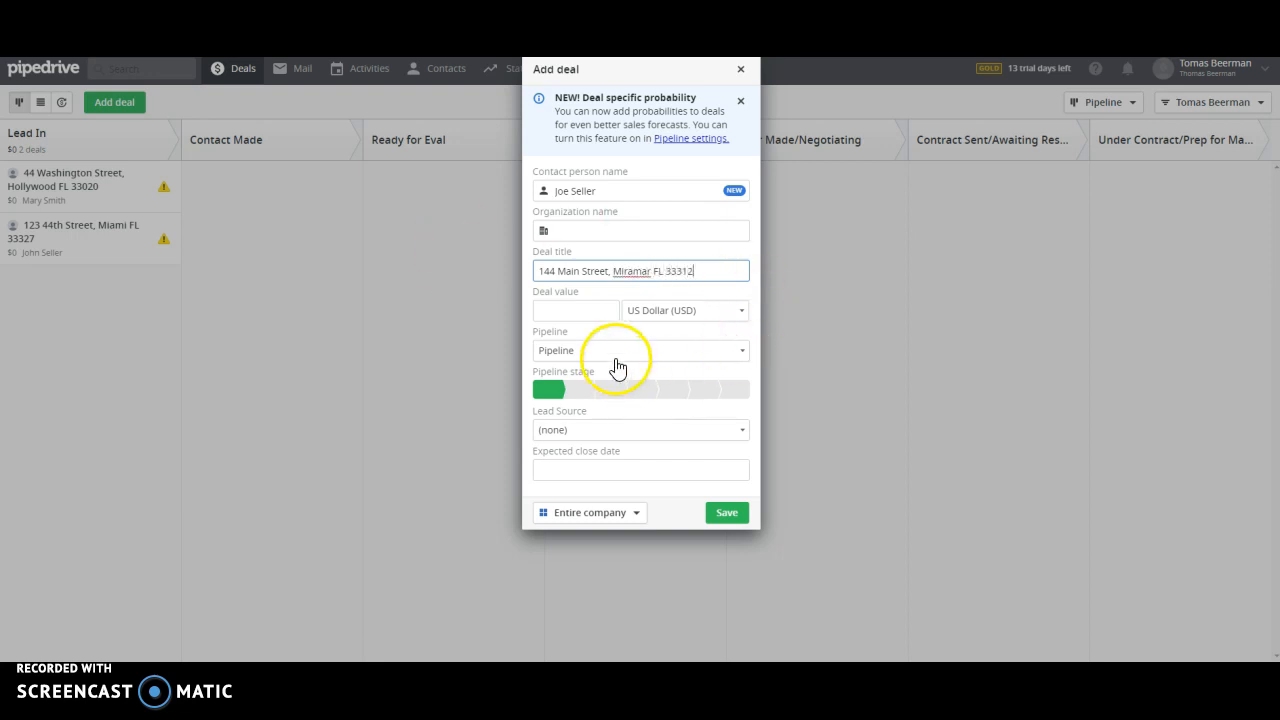
left_click(608, 430)
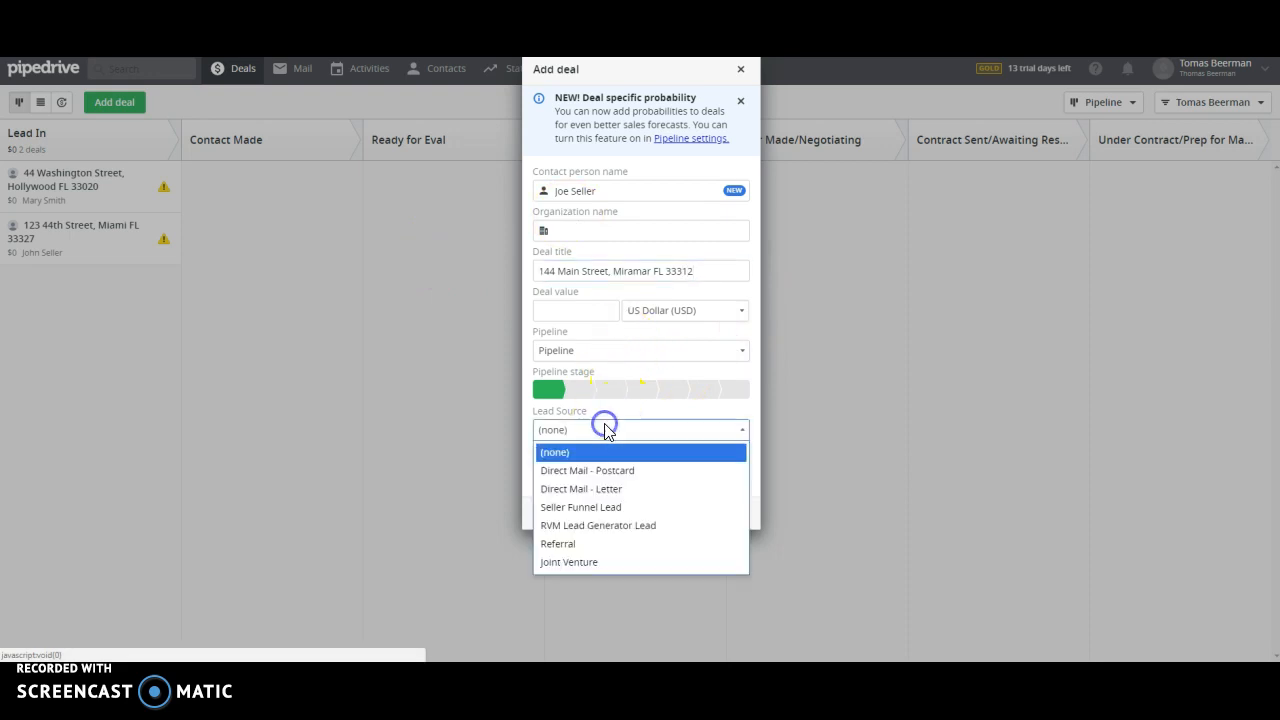
left_click(640, 472)
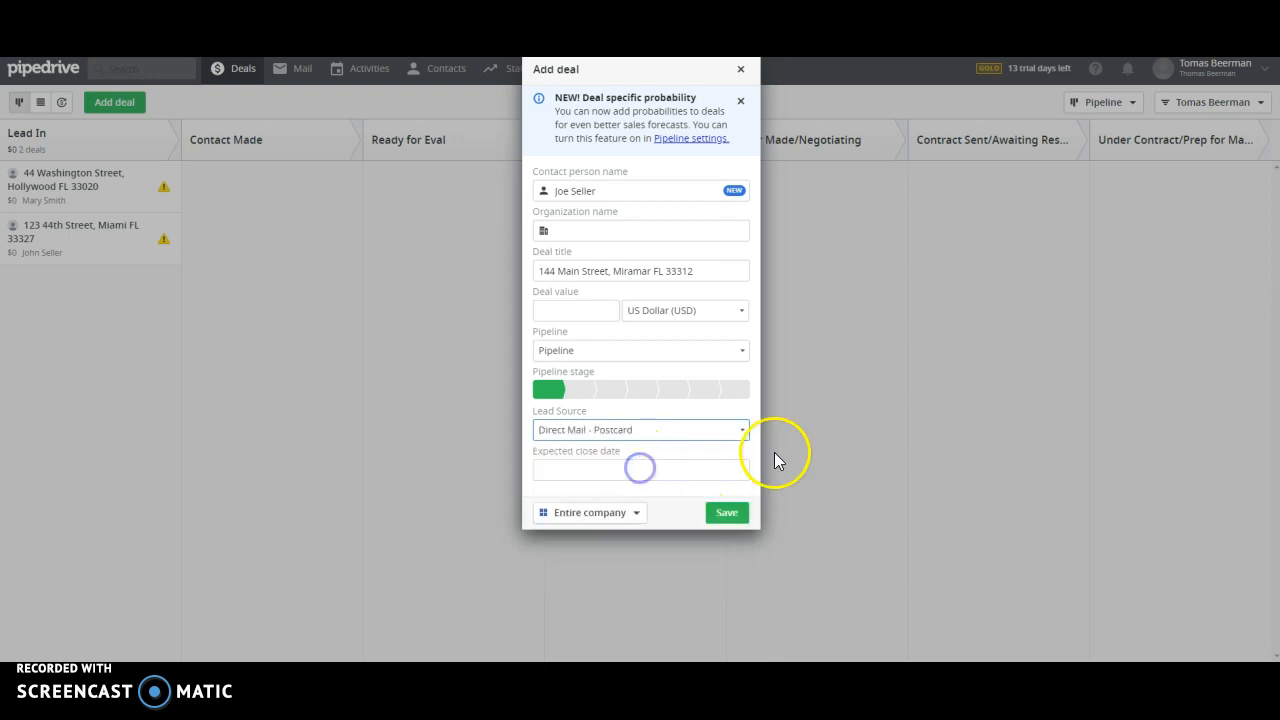
left_click(733, 513)
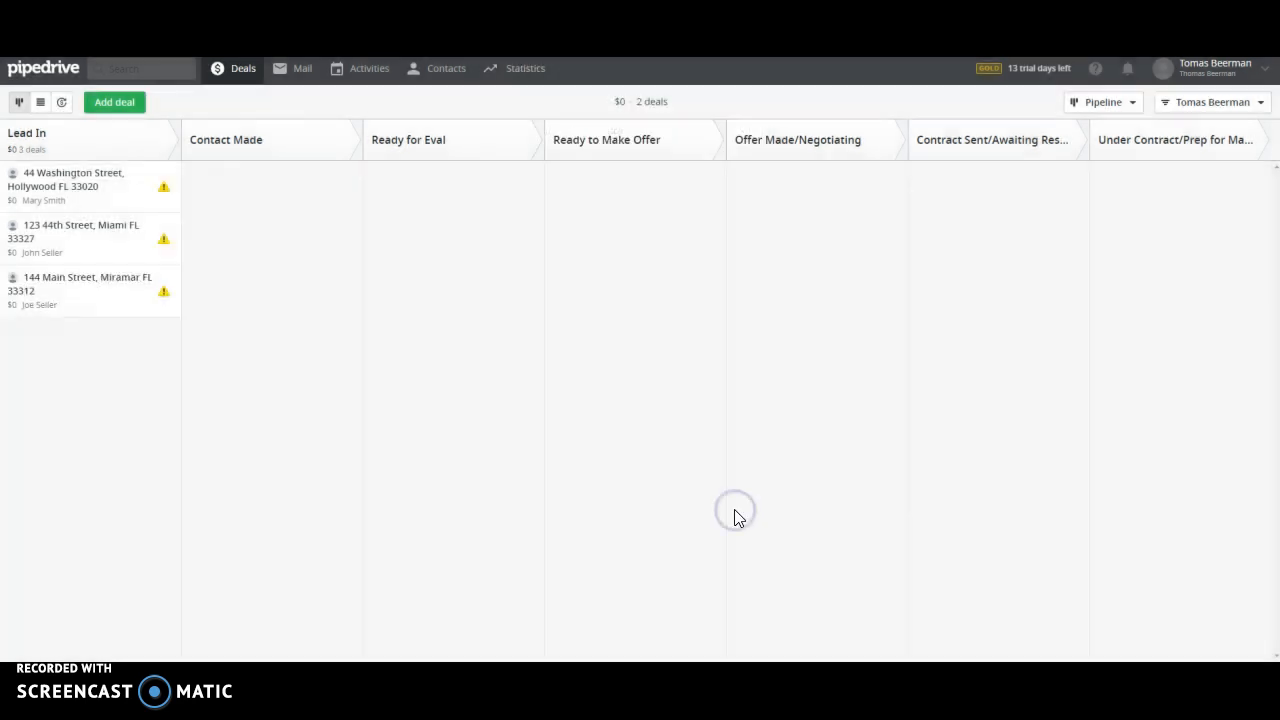
Step: Add a note: 3/2 pool no garage, needs roof repair, lease expires oct 1, rented for $1500
left_click(74, 294)
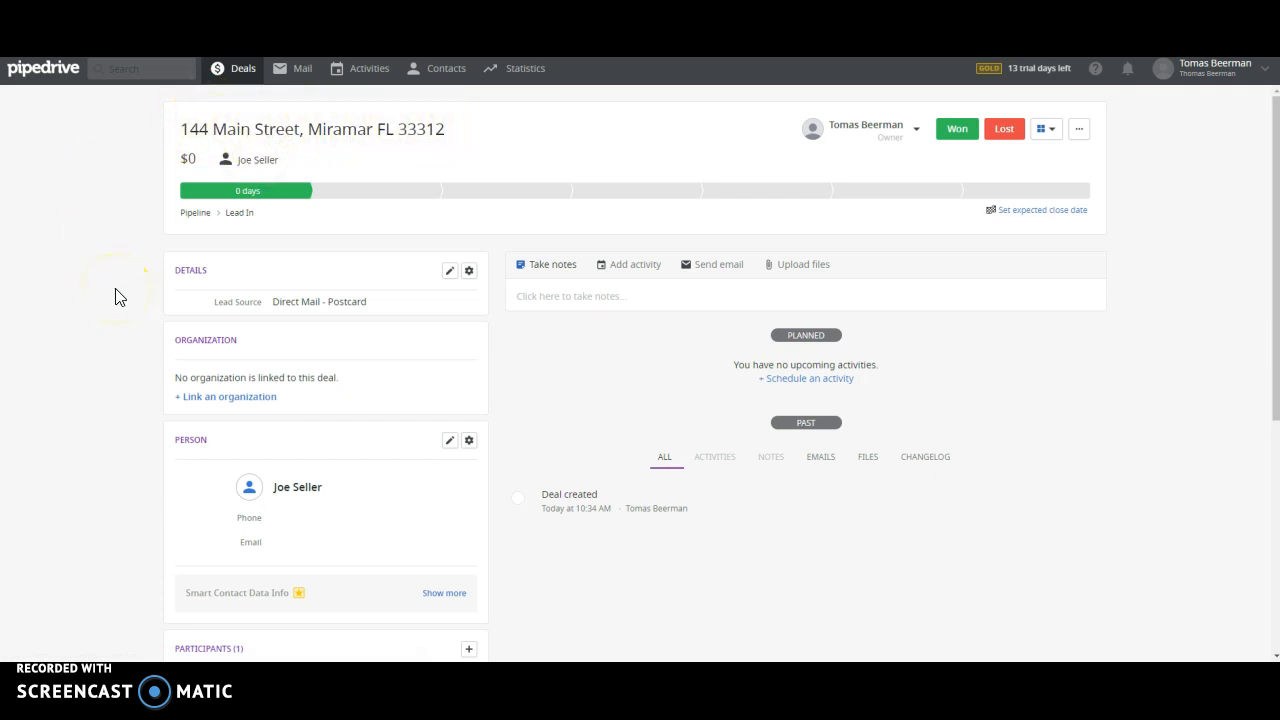
left_click(564, 300)
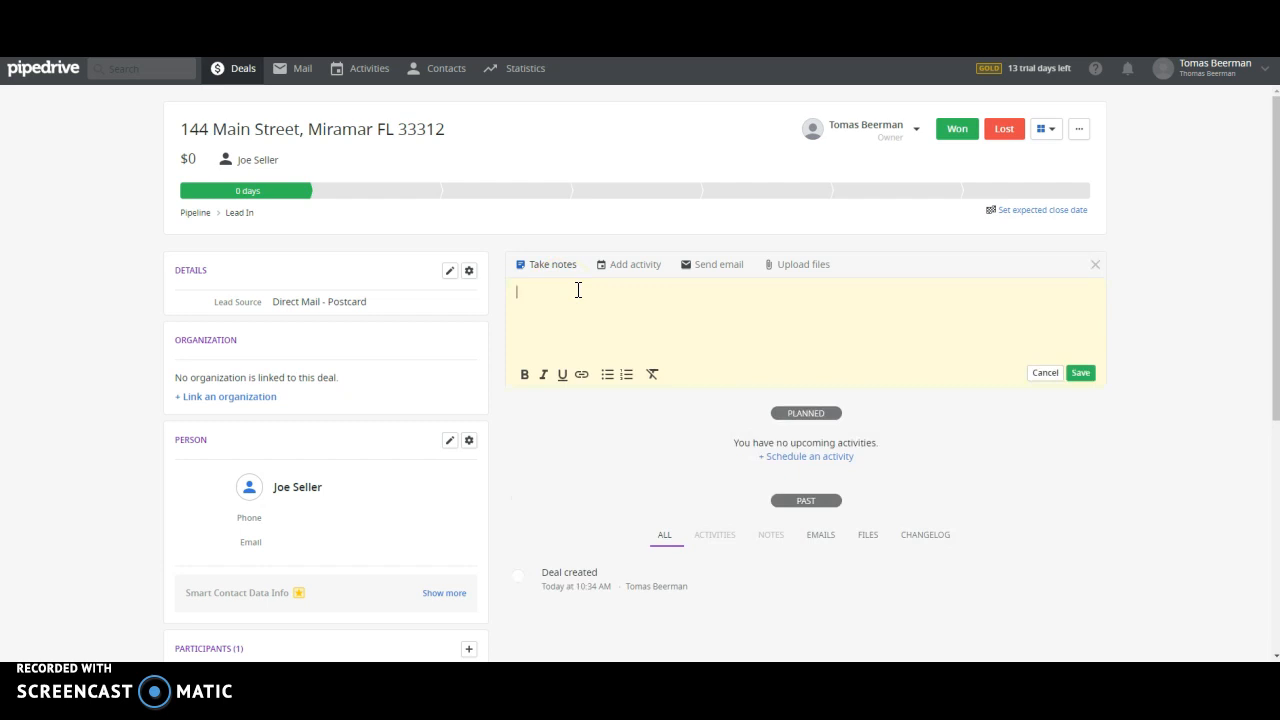
type("3/2")
type(" Pool")
type(" No Garage")
type("Need")
type("s Roof Repair ")
type("Currently Re")
type("nted Lea")
type("se exp")
type("ires")
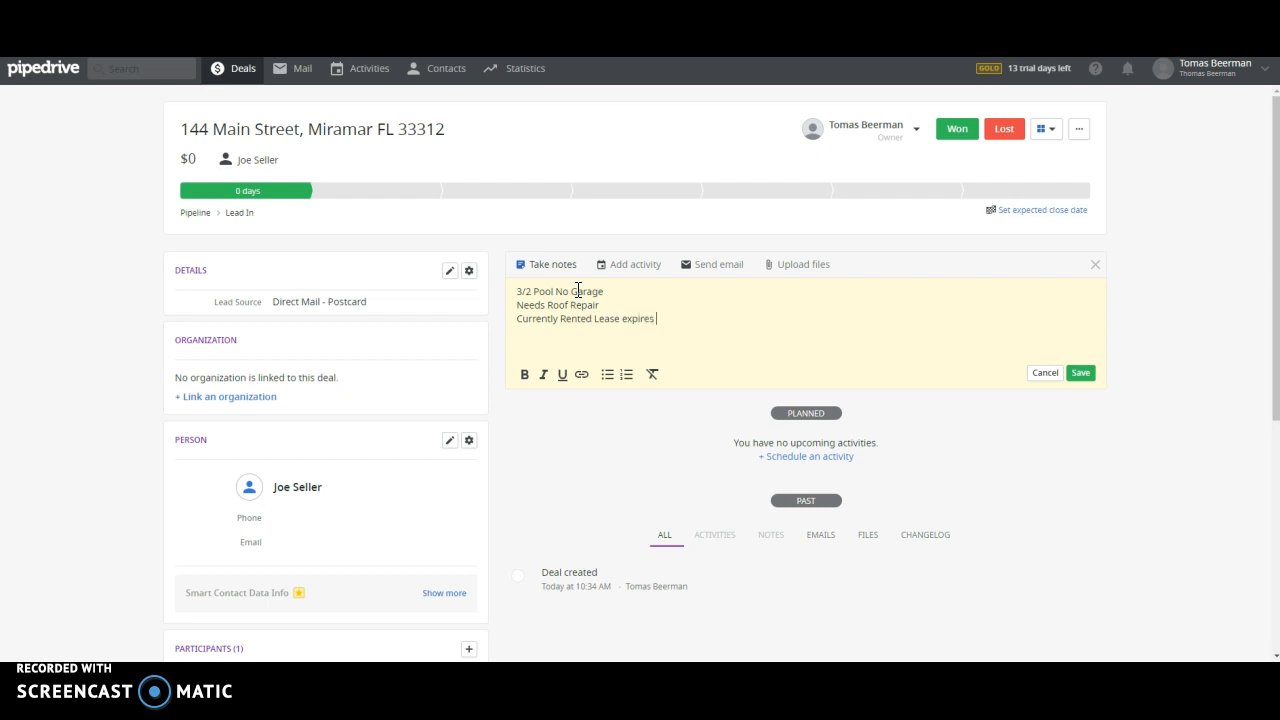
type(" oct 1")
key("Return")
type("Rented")
type(" for $")
type("1500 ")
type("Seller mo")
type("ving out ")
type("of state")
type(" next month.")
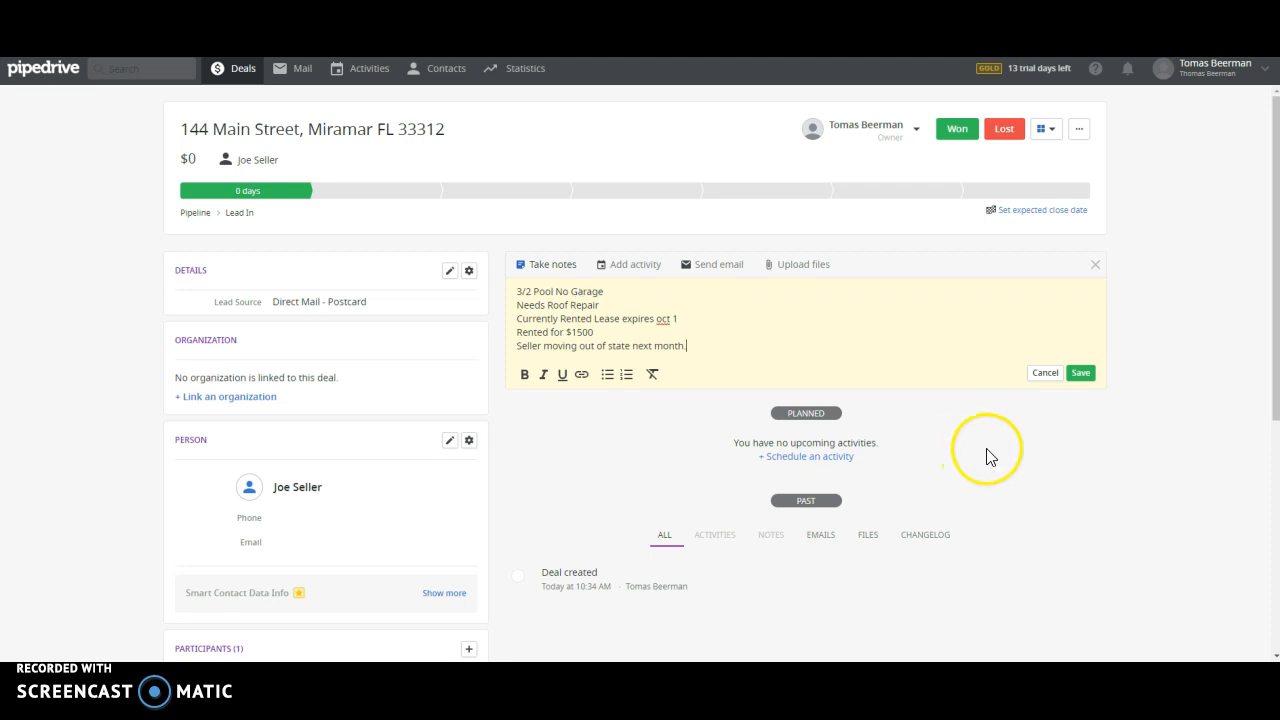
left_click(1082, 373)
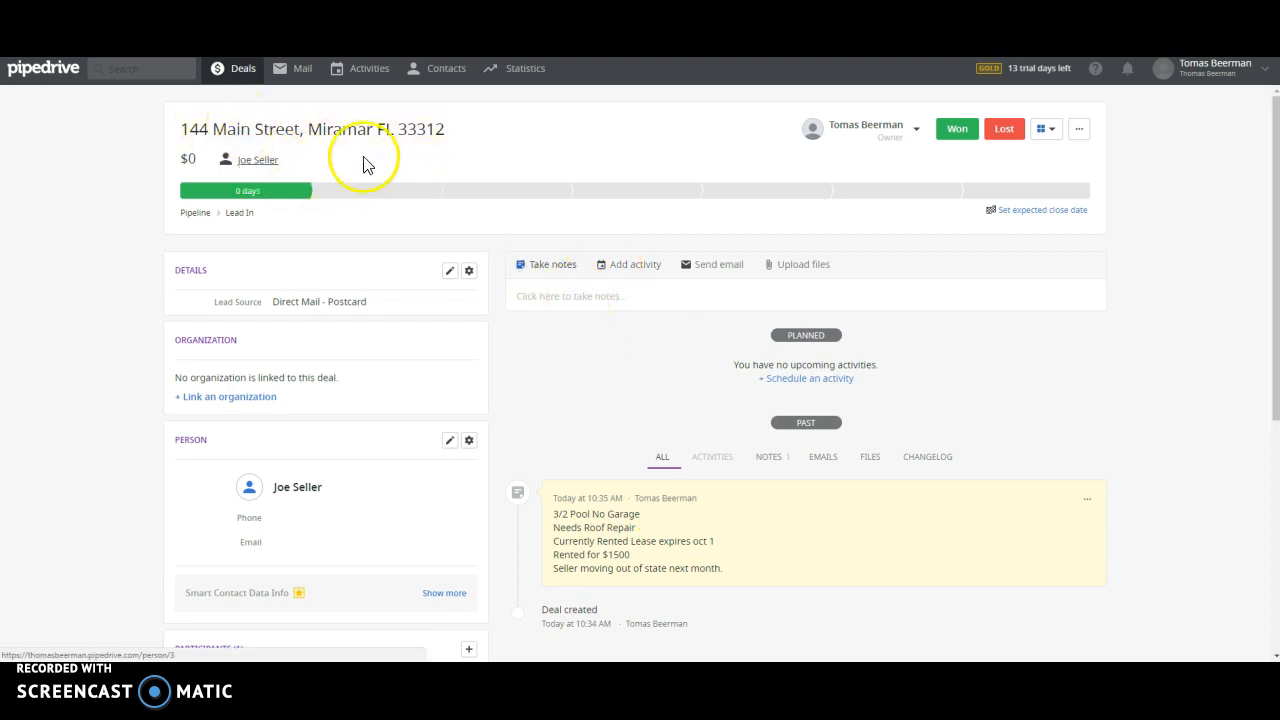
left_click(565, 306)
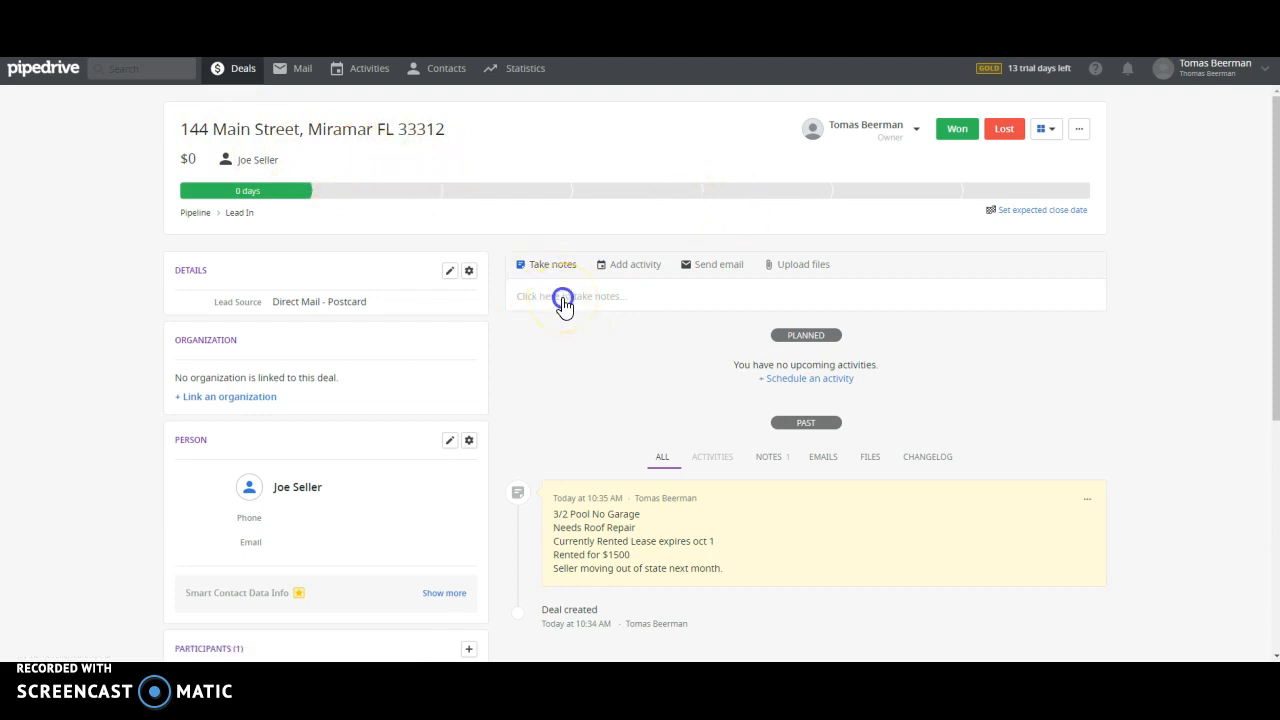
type("spoke w")
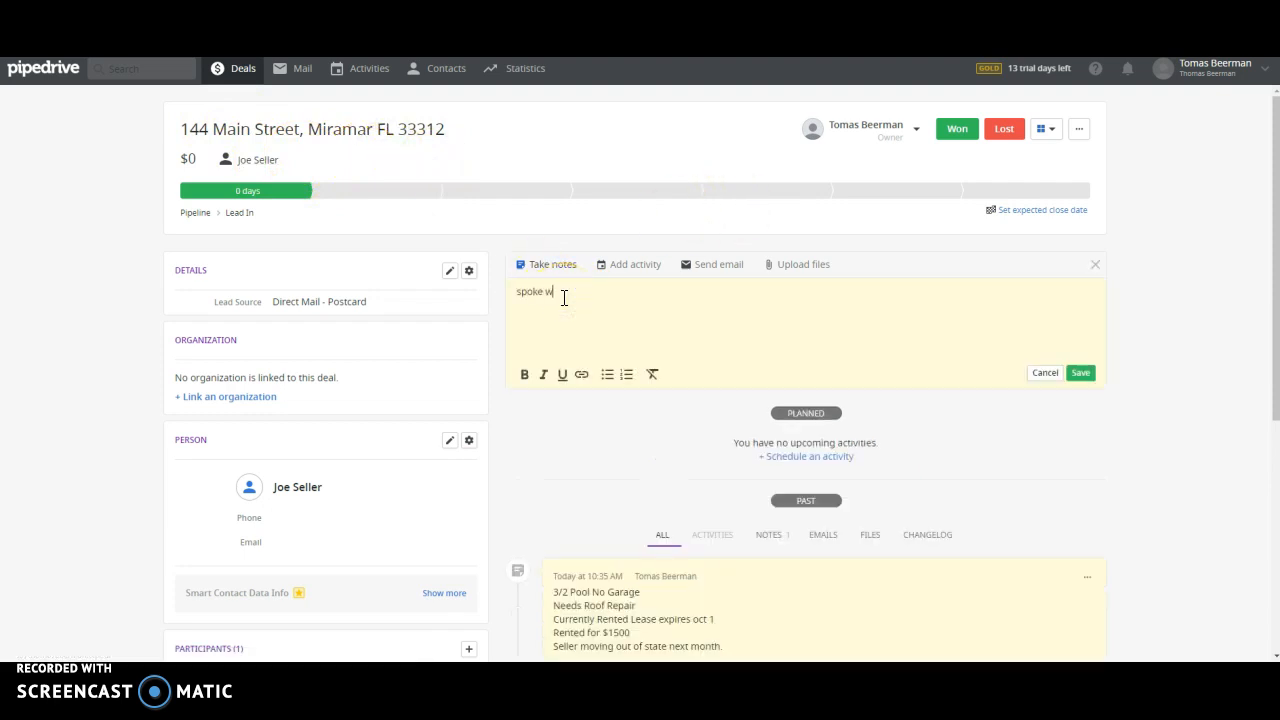
type("ith title company")
left_click(1080, 372)
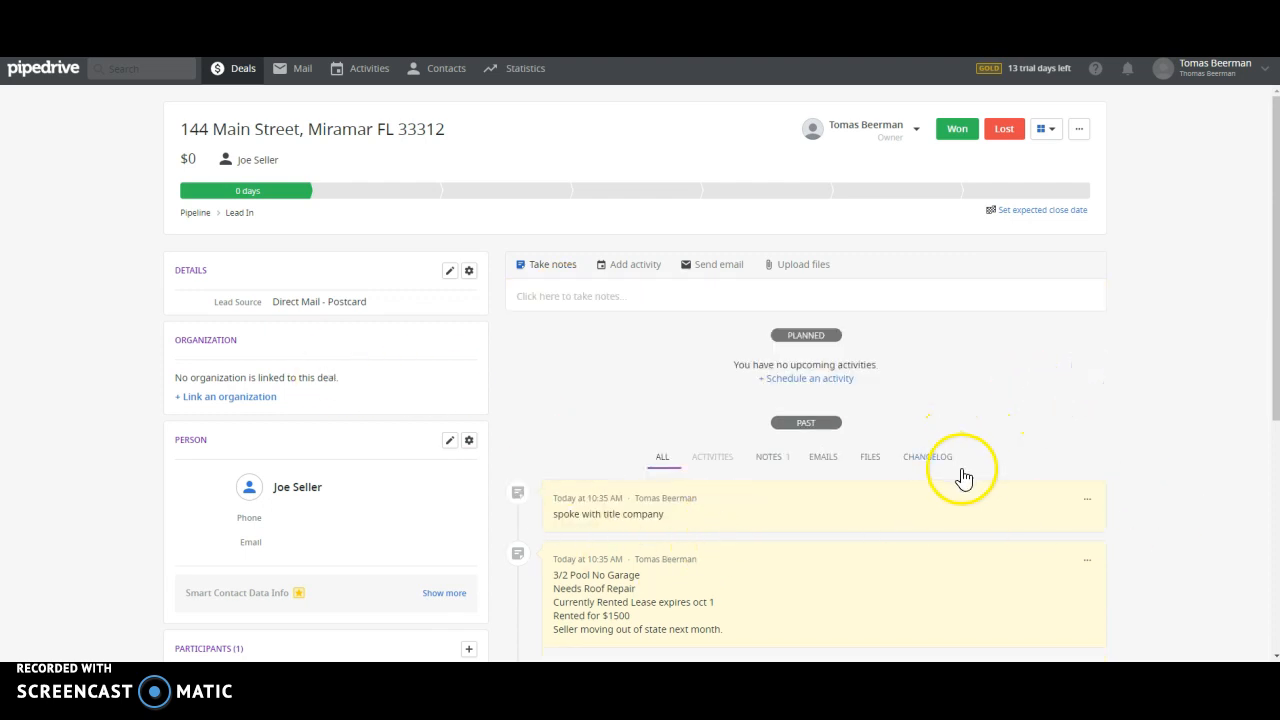
Step: Edit that note to append 'they need estoppel letter'
left_click(1087, 498)
left_click(1044, 536)
left_click(673, 497)
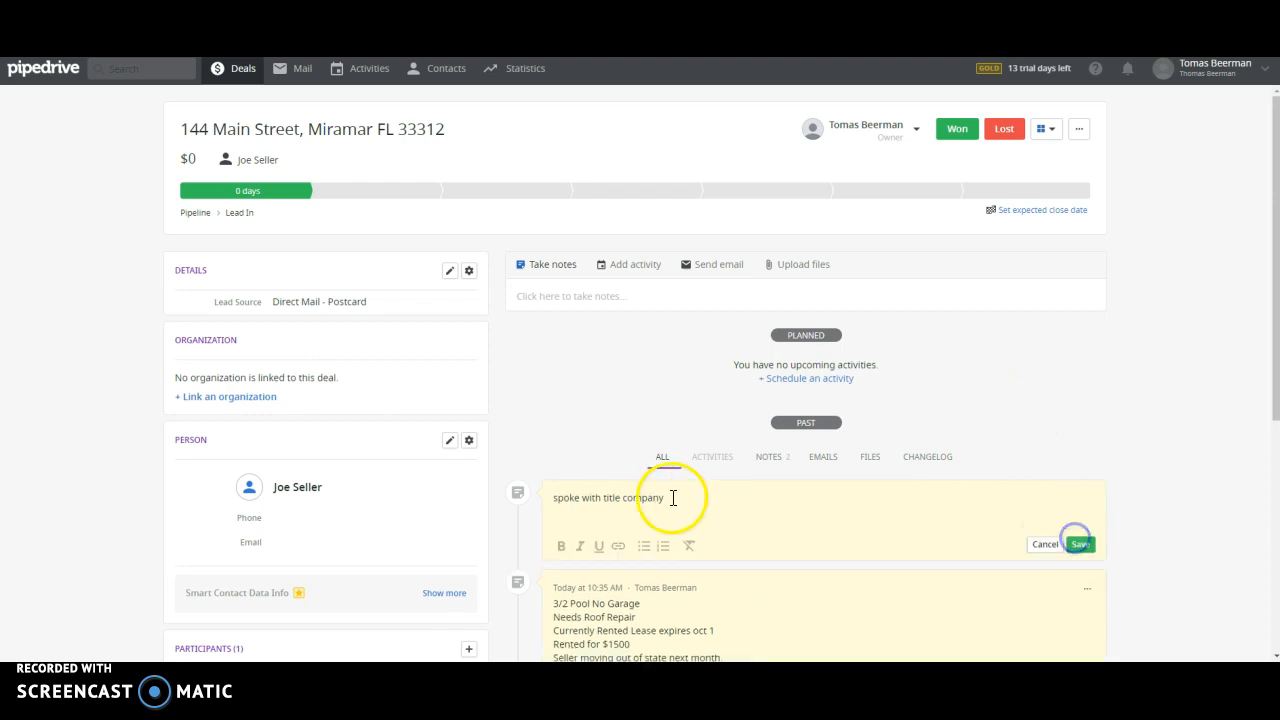
type("they")
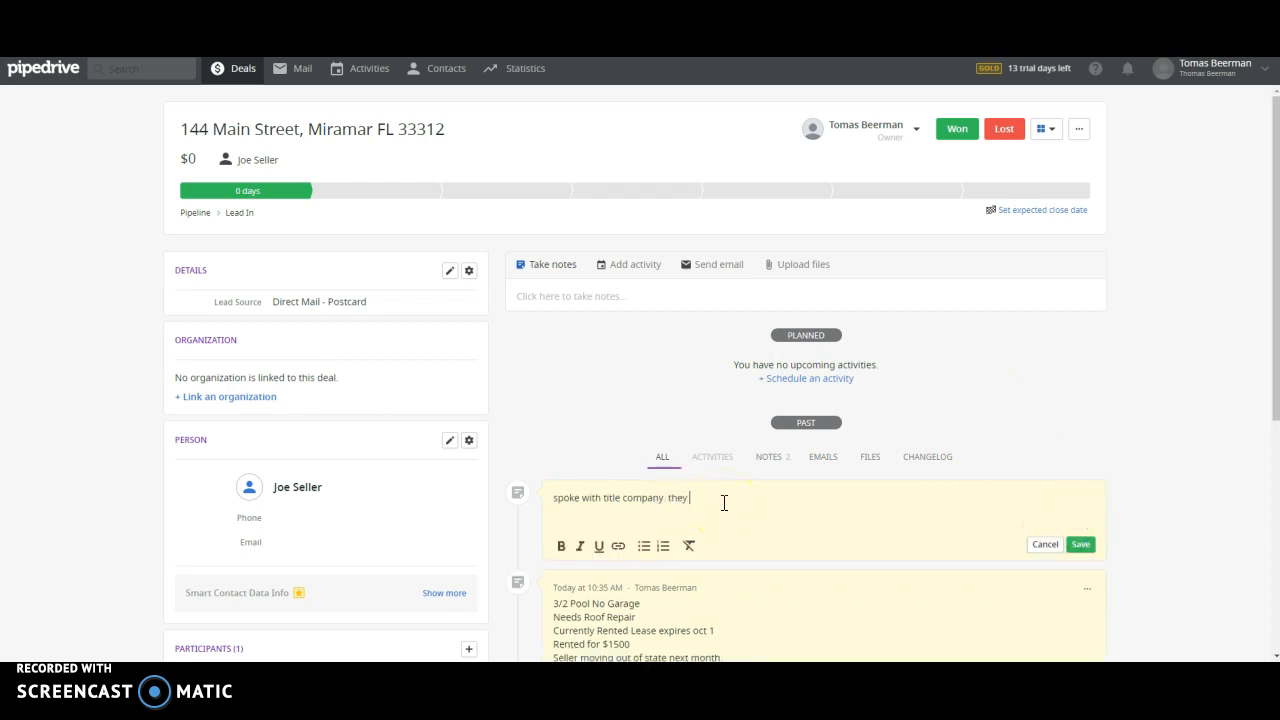
type(" need estoppel letter")
left_click(1080, 544)
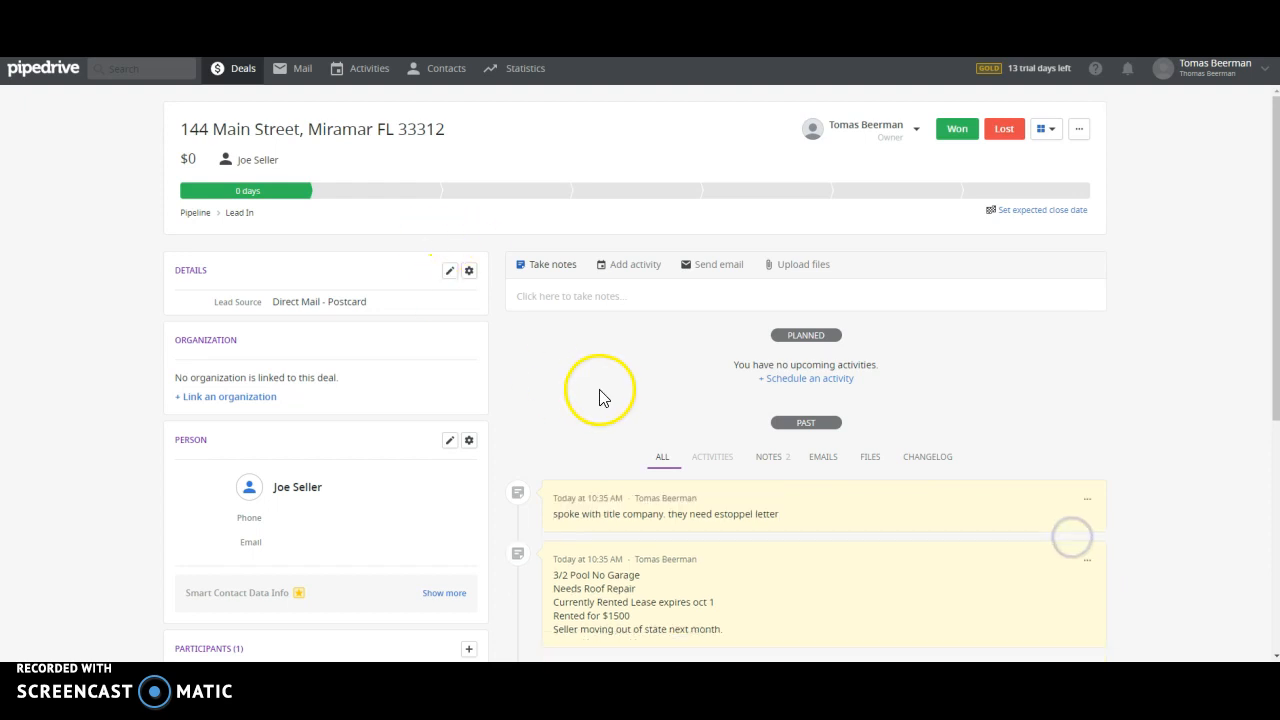
Step: Schedule a 'call re estoppel letter' call for June 29 at 11:00 AM, assigned to yourself
left_click(625, 272)
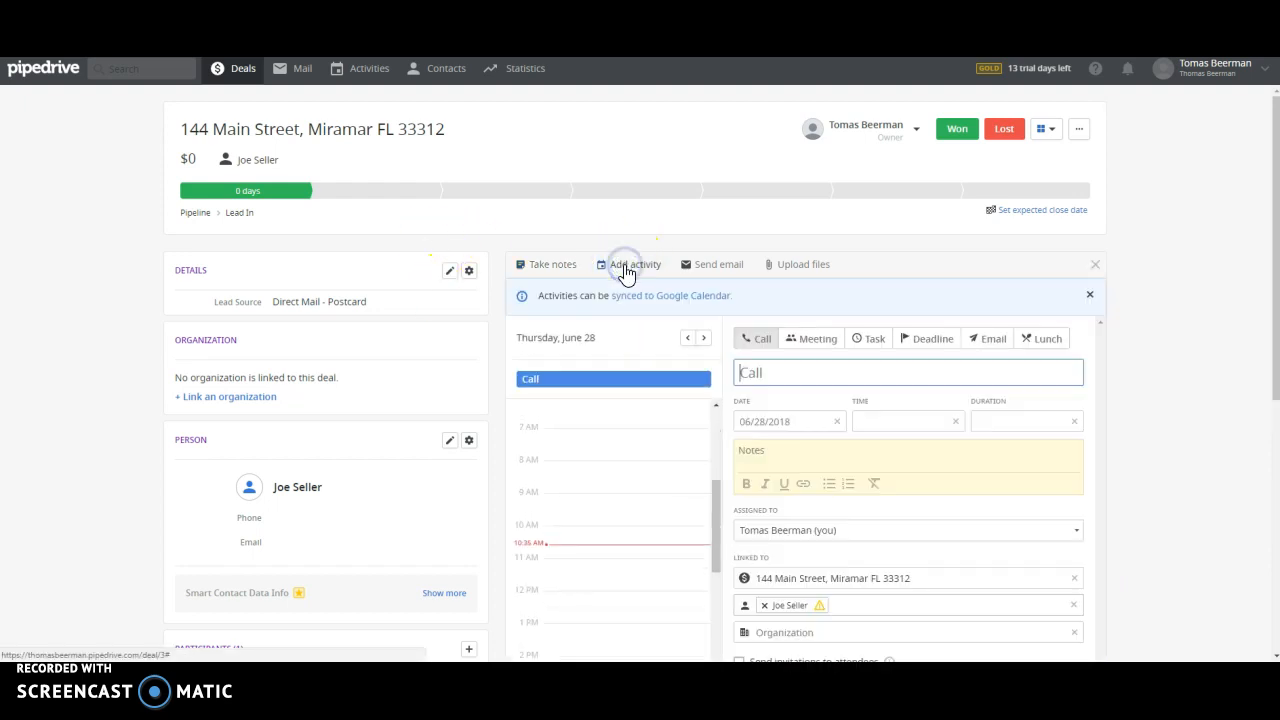
type("ca")
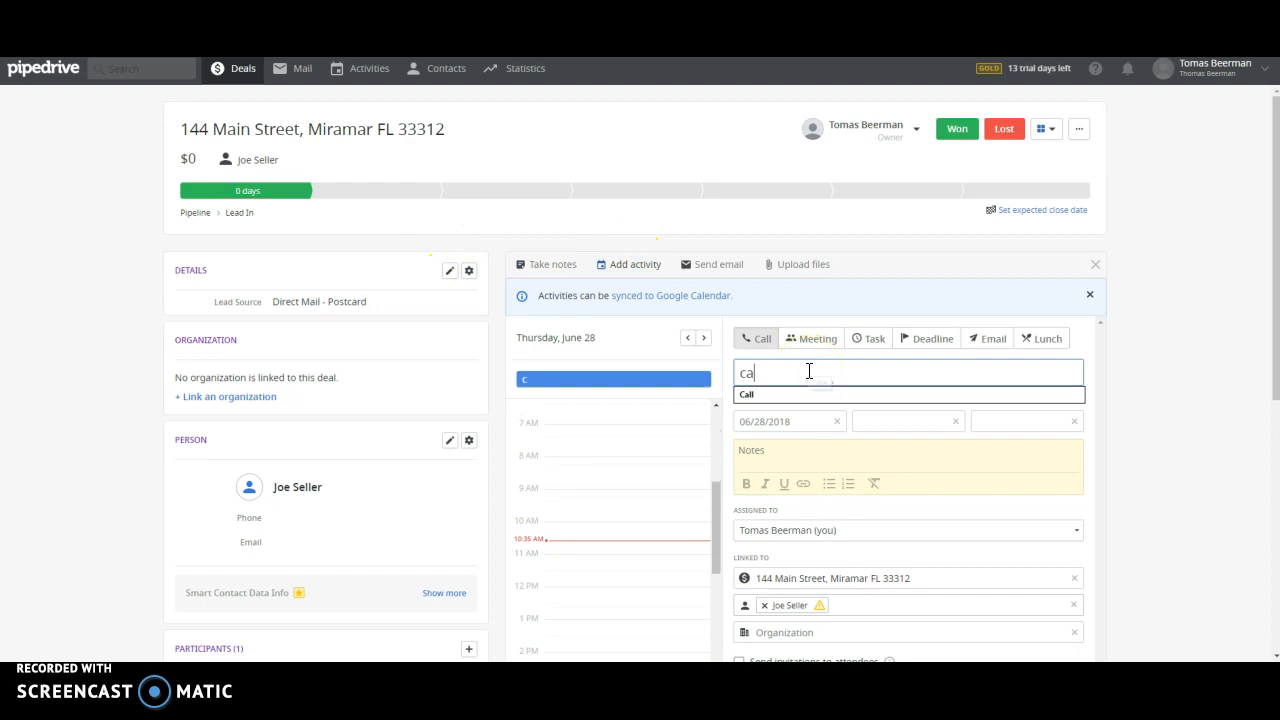
type("ll re es")
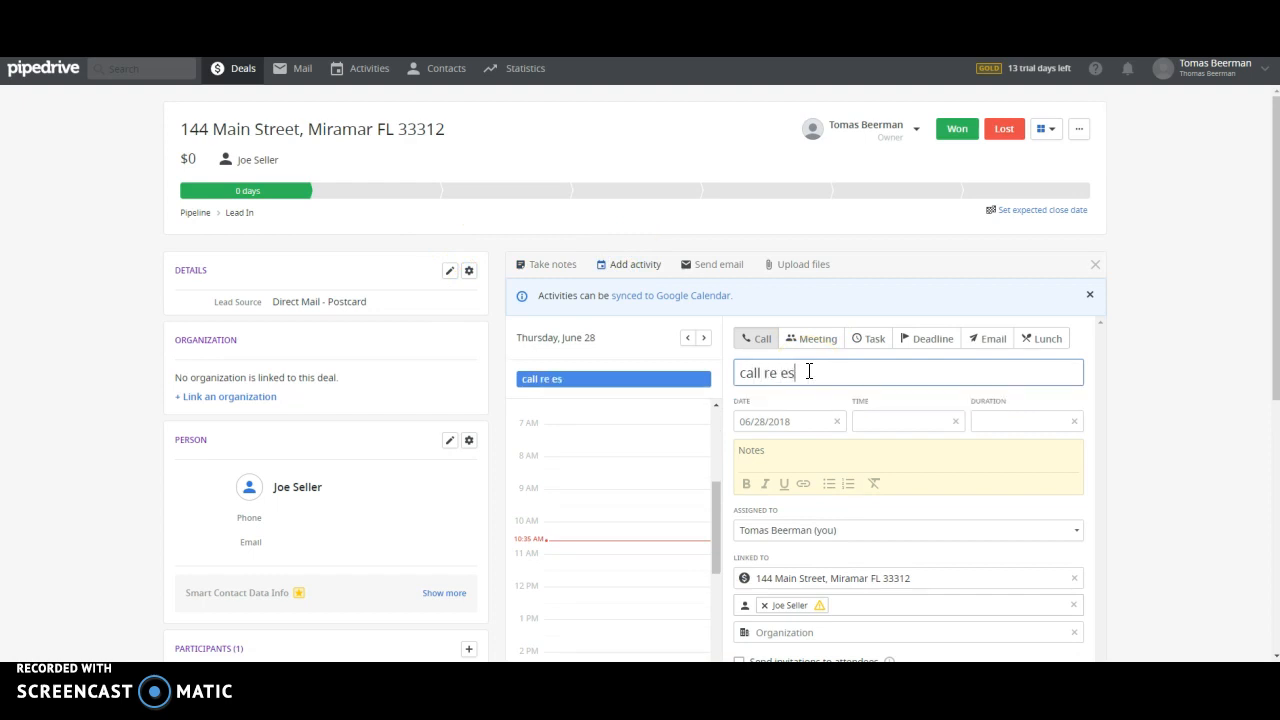
type("toppel letter")
left_click(808, 421)
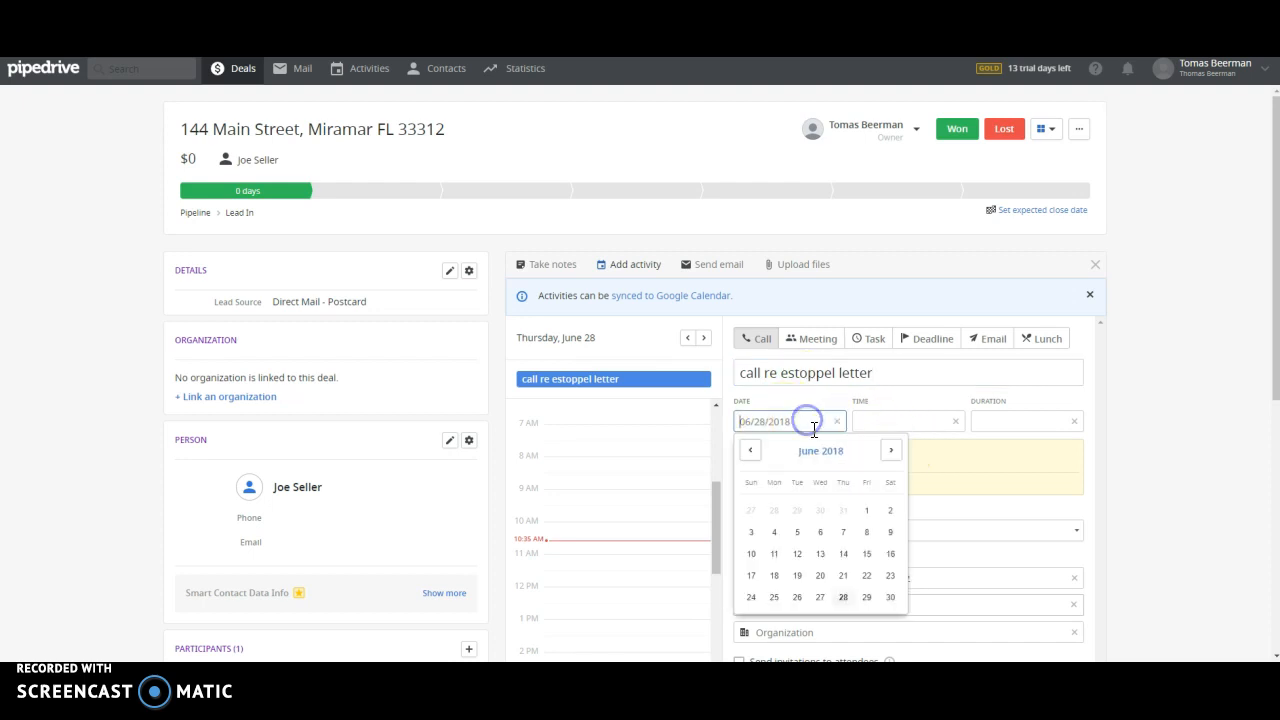
left_click(877, 603)
left_click(916, 424)
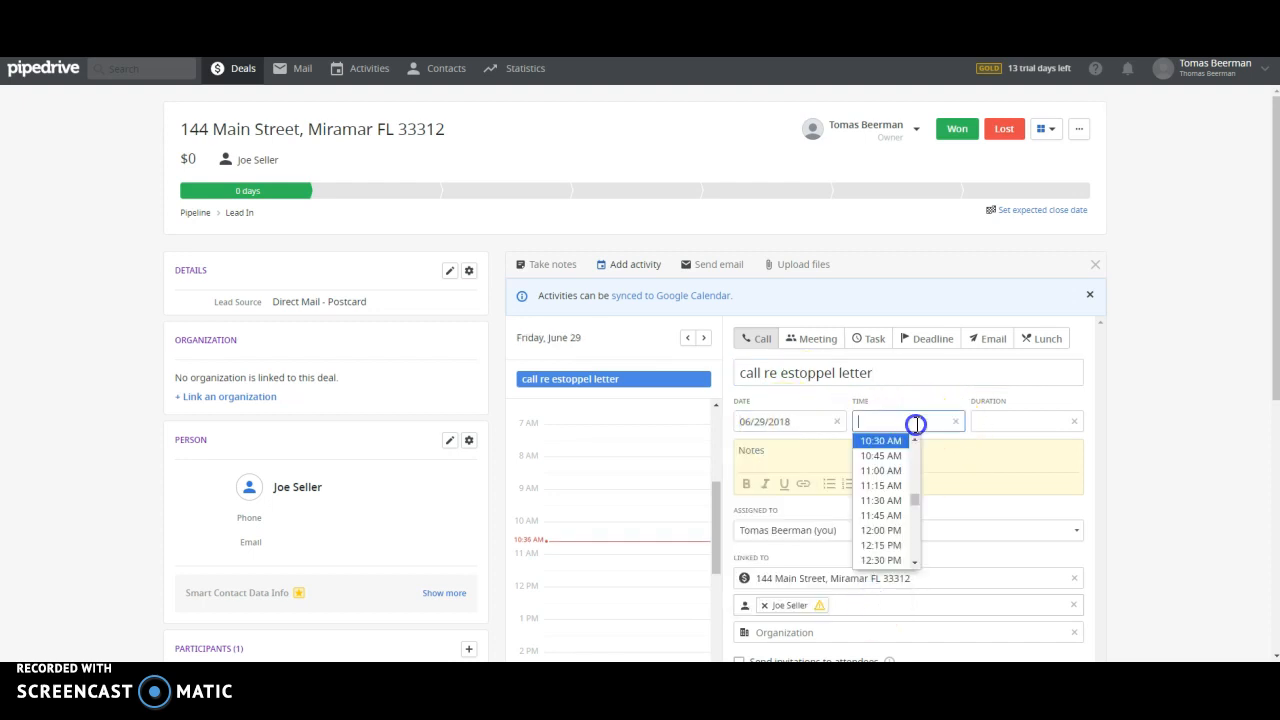
left_click(890, 470)
left_click(808, 452)
scroll(808, 452, "down", 2)
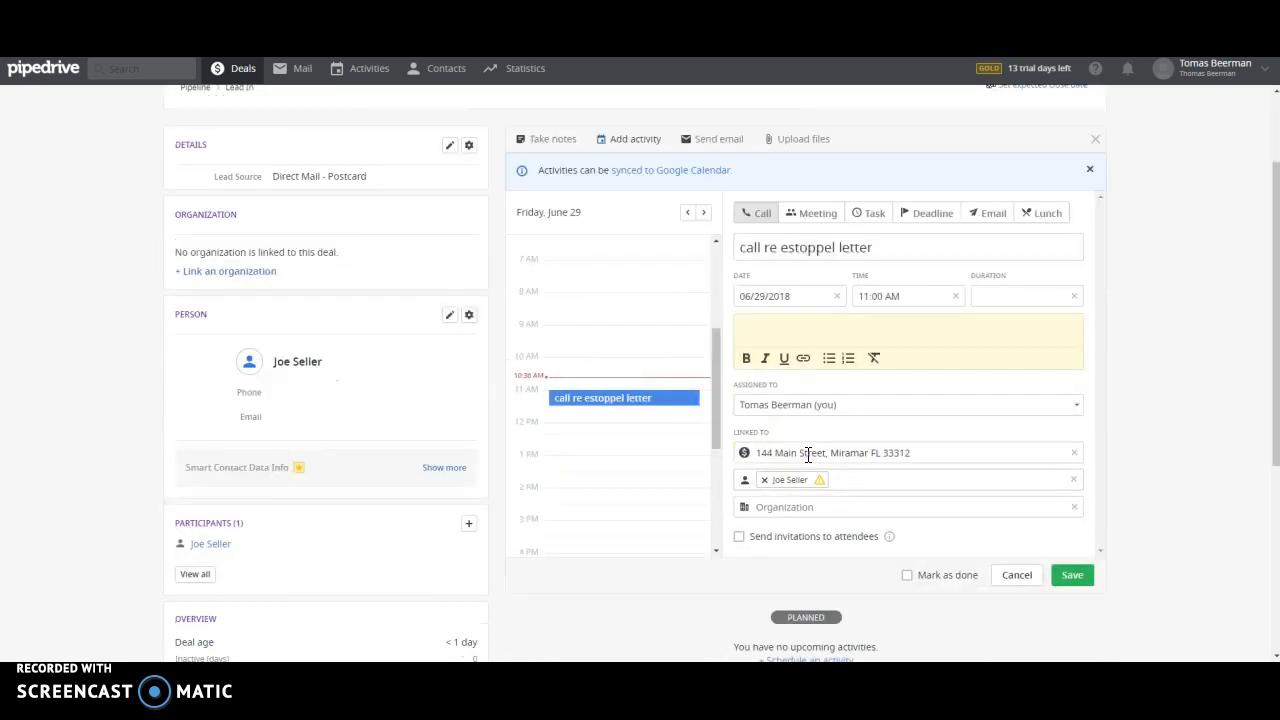
left_click(848, 400)
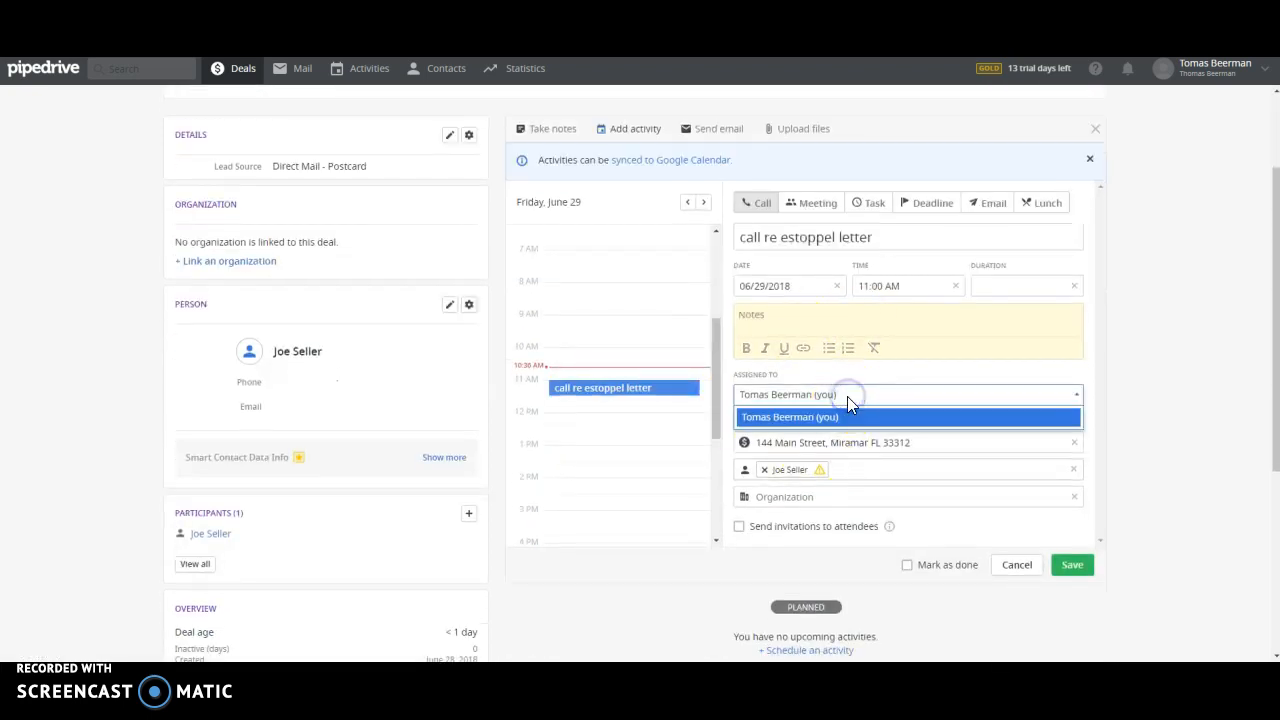
left_click(850, 395)
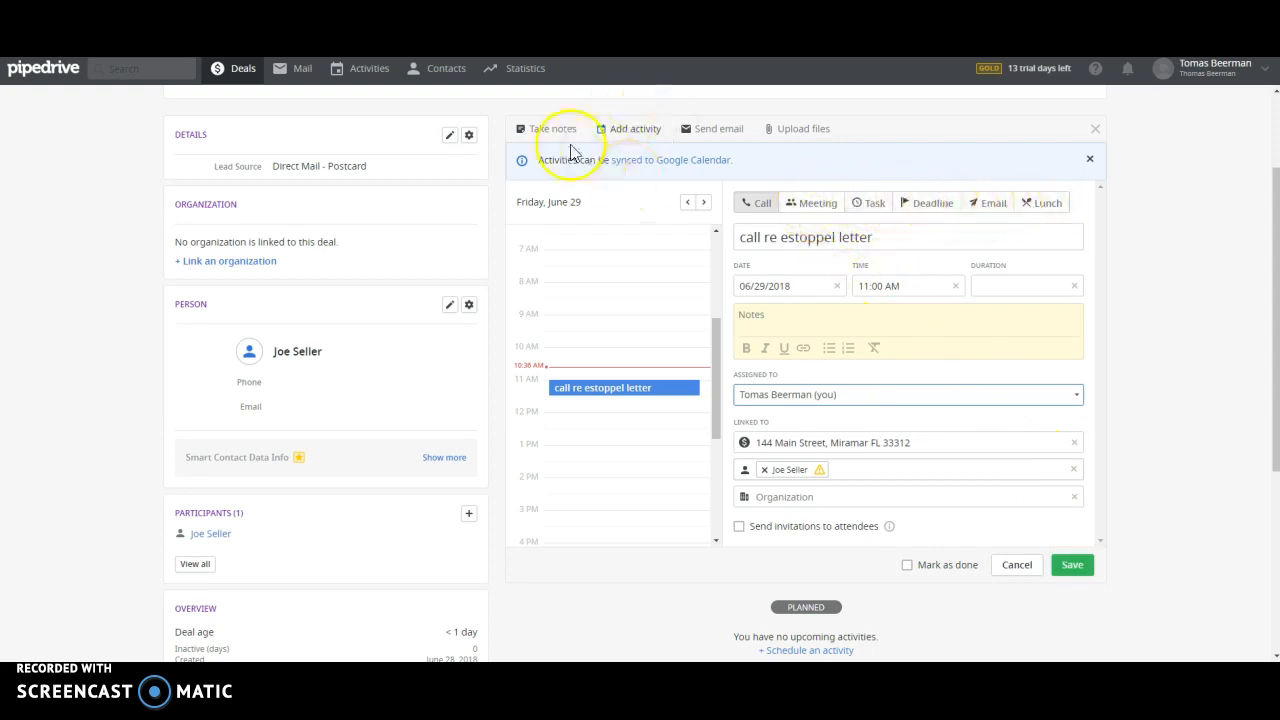
left_click(1073, 567)
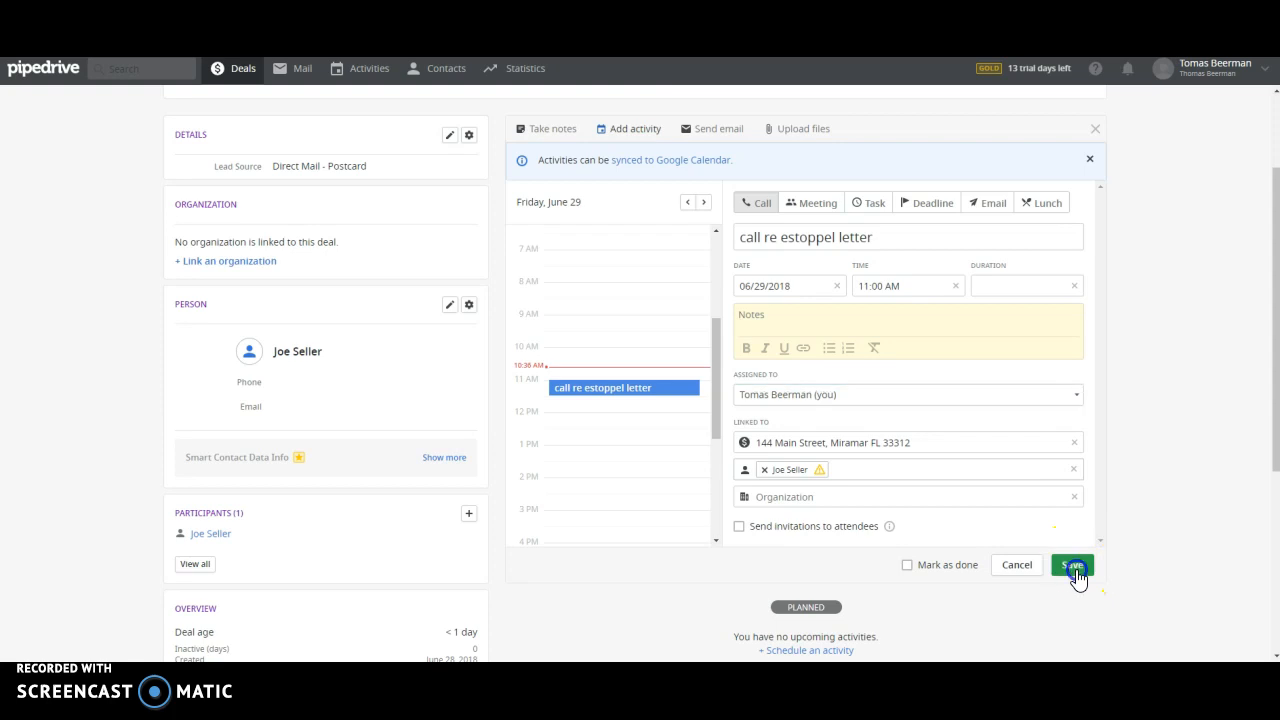
scroll(786, 534, "up", 2)
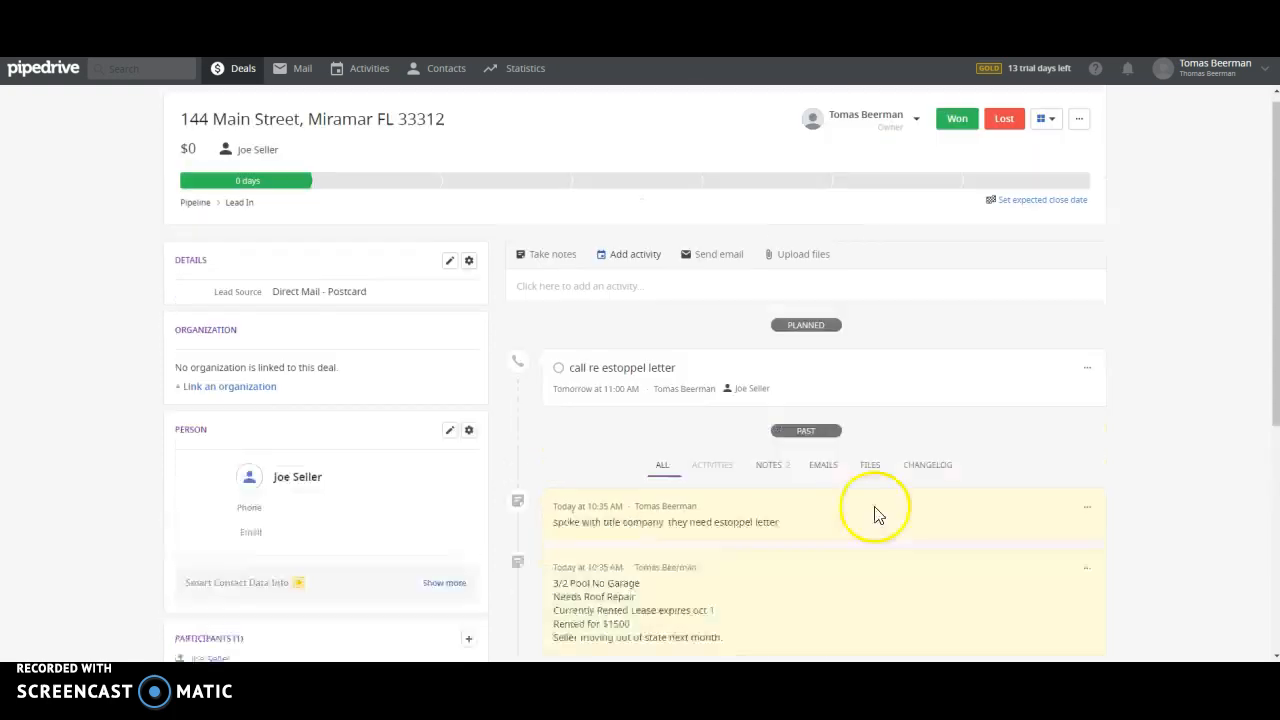
Step: Start an email for the deal and browse the templates without choosing one
left_click(700, 265)
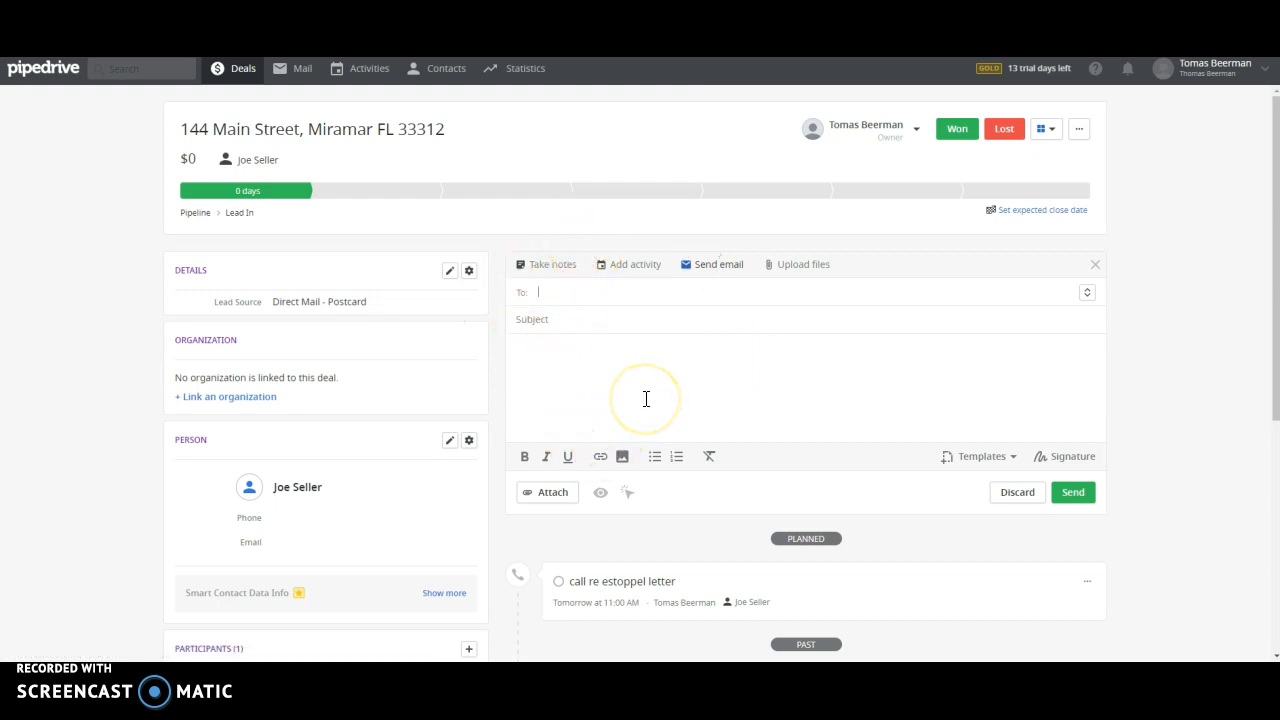
left_click(1001, 460)
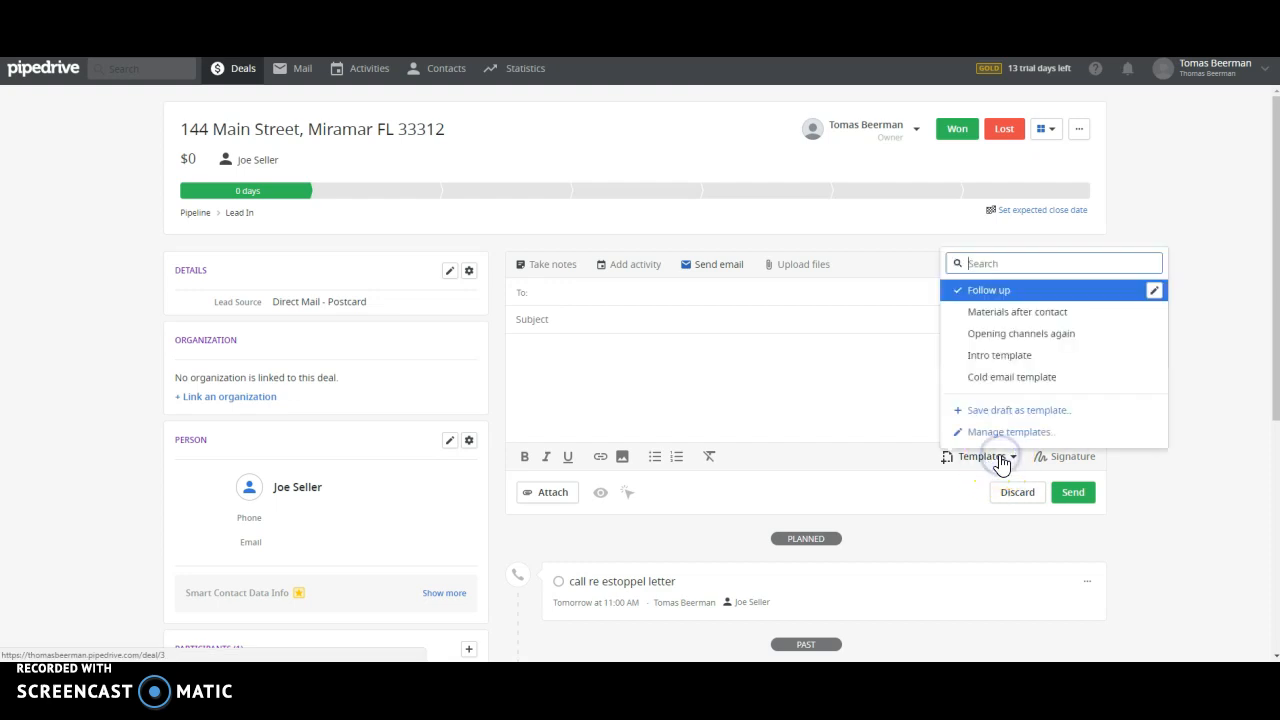
left_click(1206, 456)
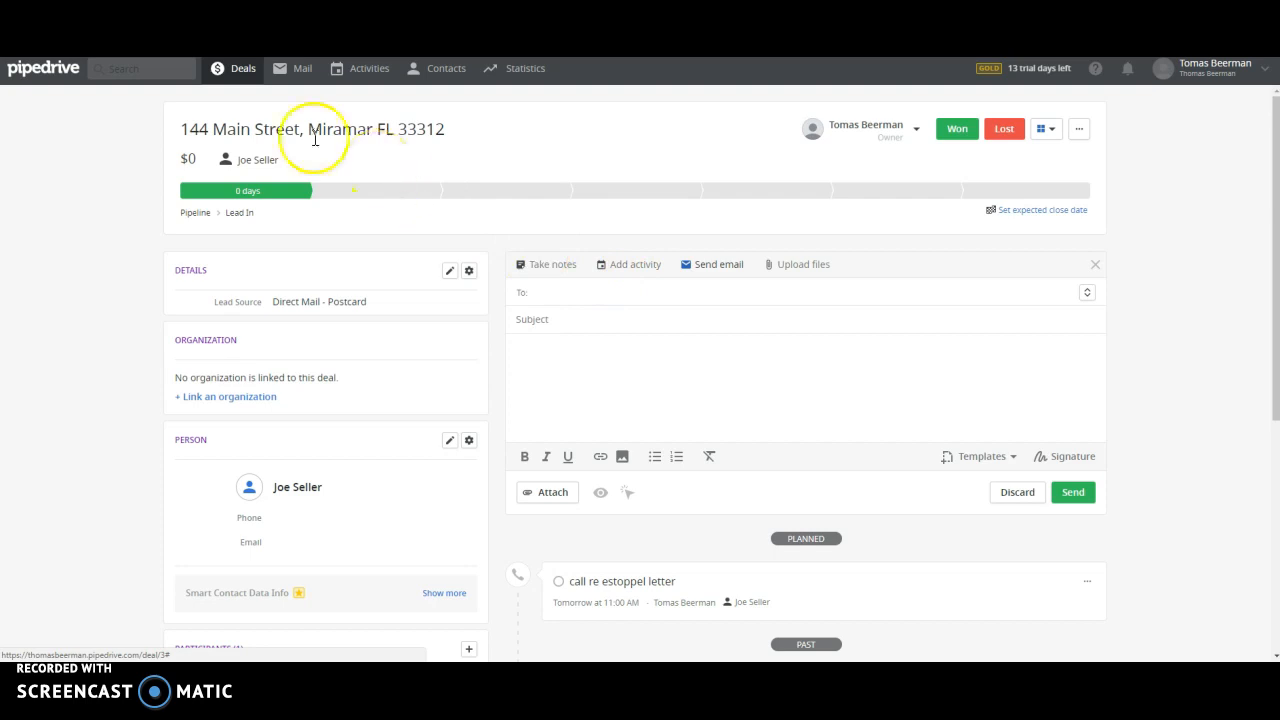
left_click(231, 70)
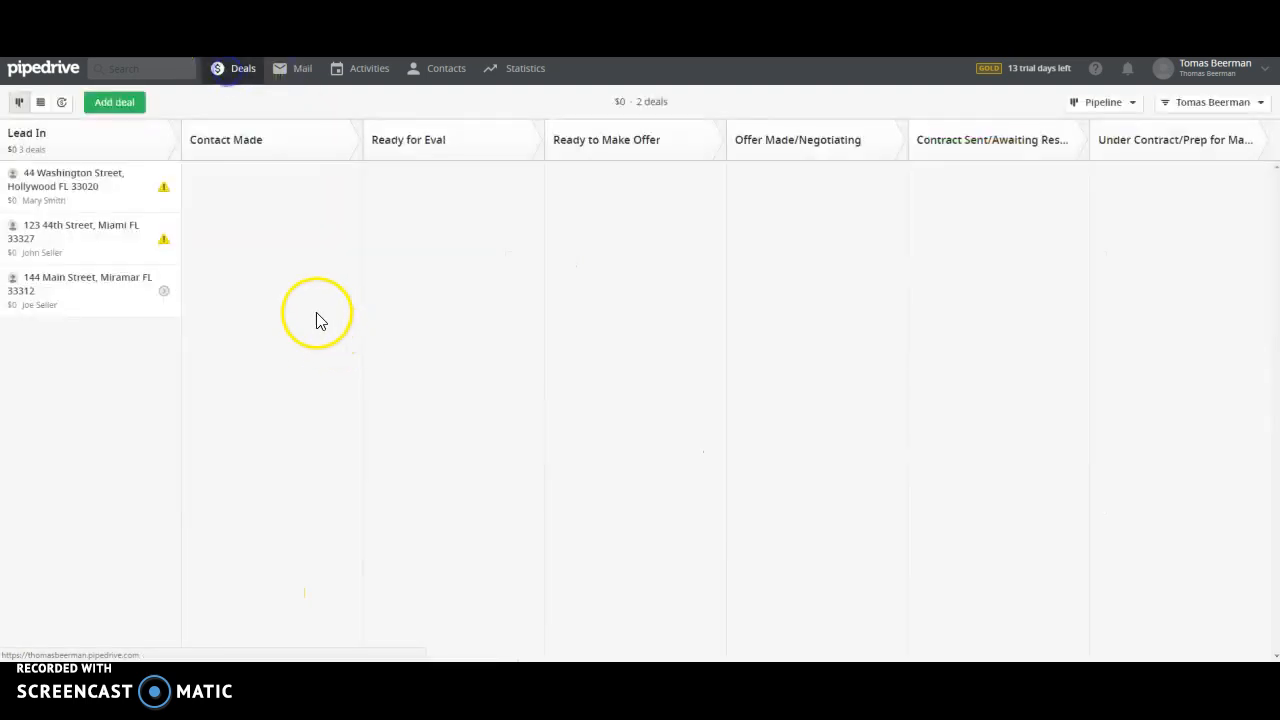
left_click(69, 282)
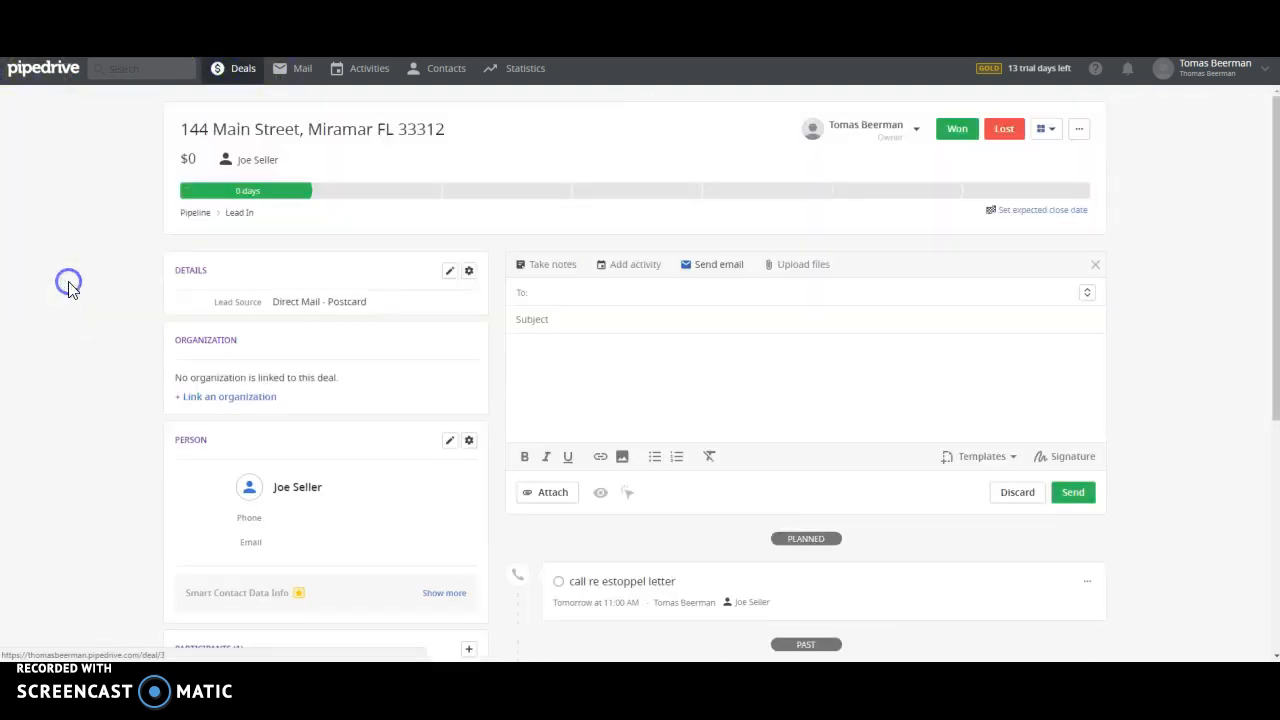
left_click(227, 76)
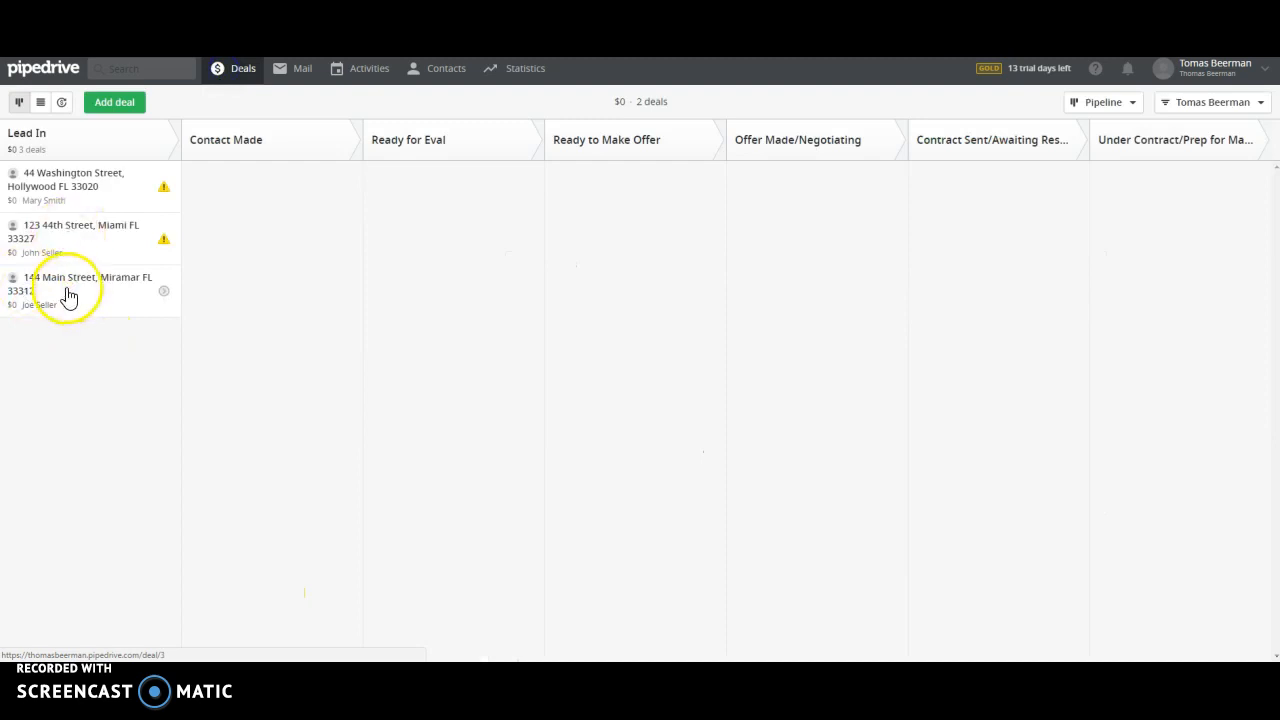
left_click(69, 295)
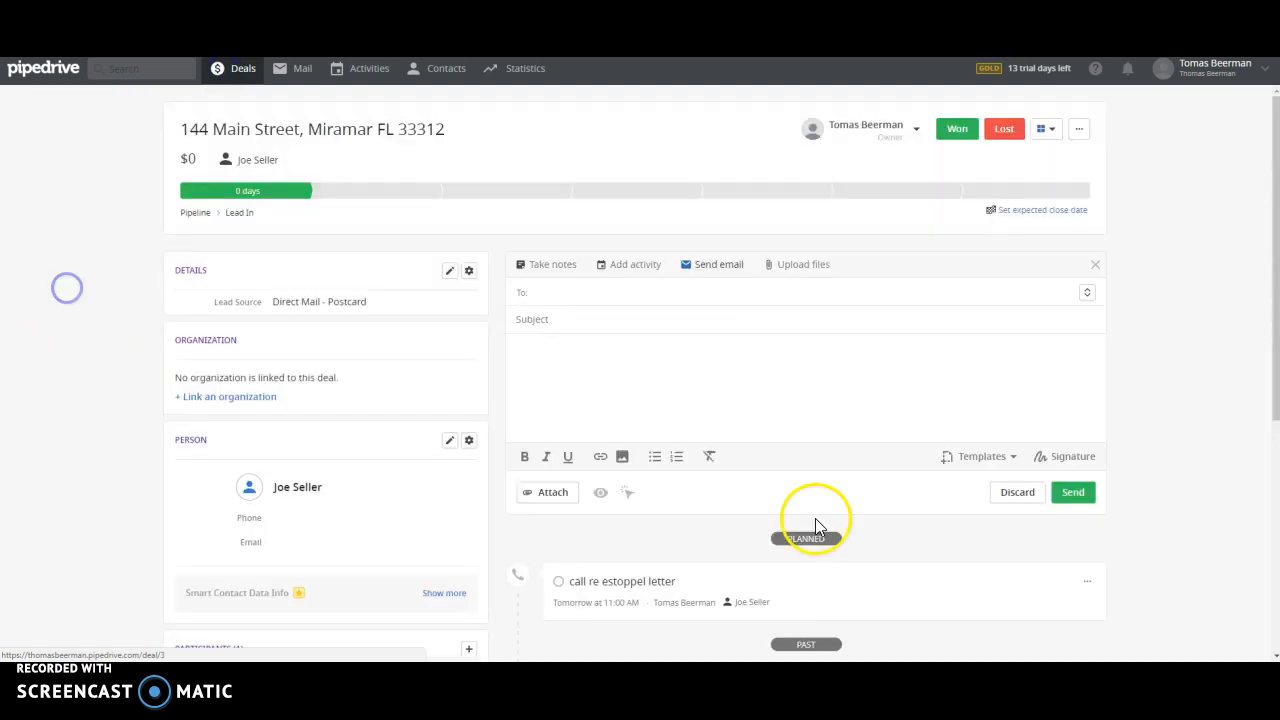
left_click(538, 274)
scroll(1189, 566, "down", 3)
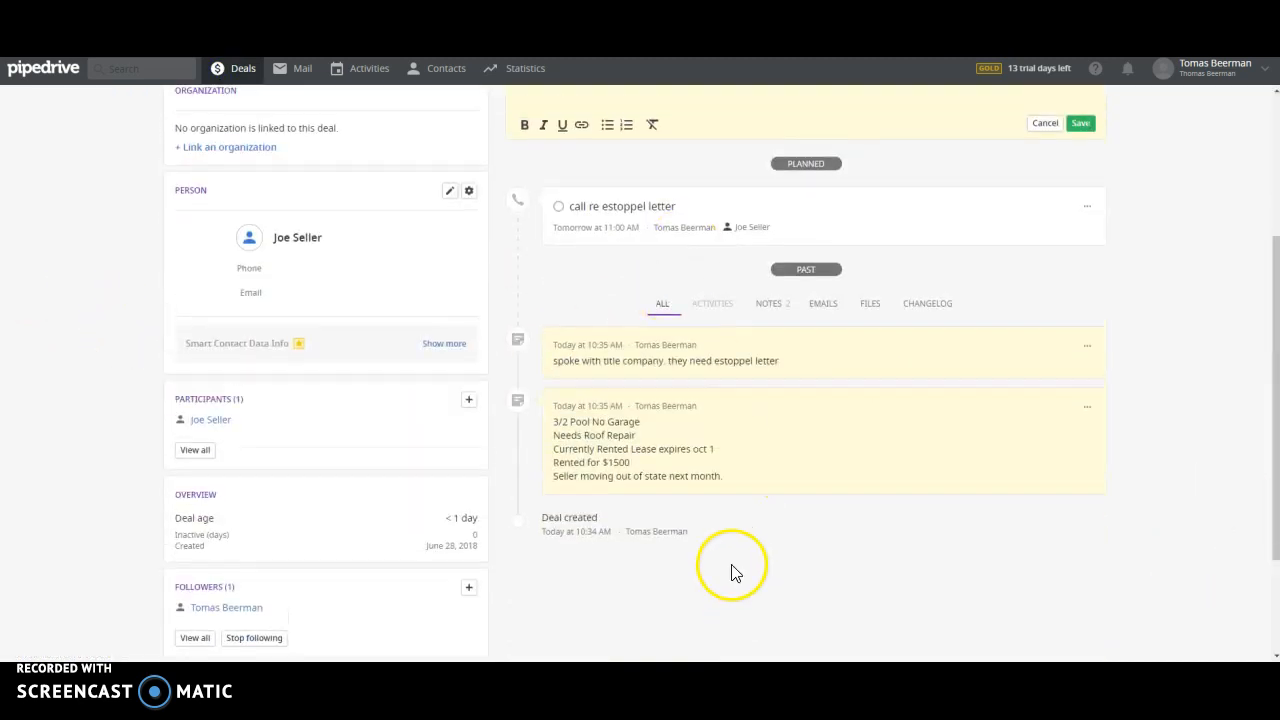
scroll(731, 572, "up", 3)
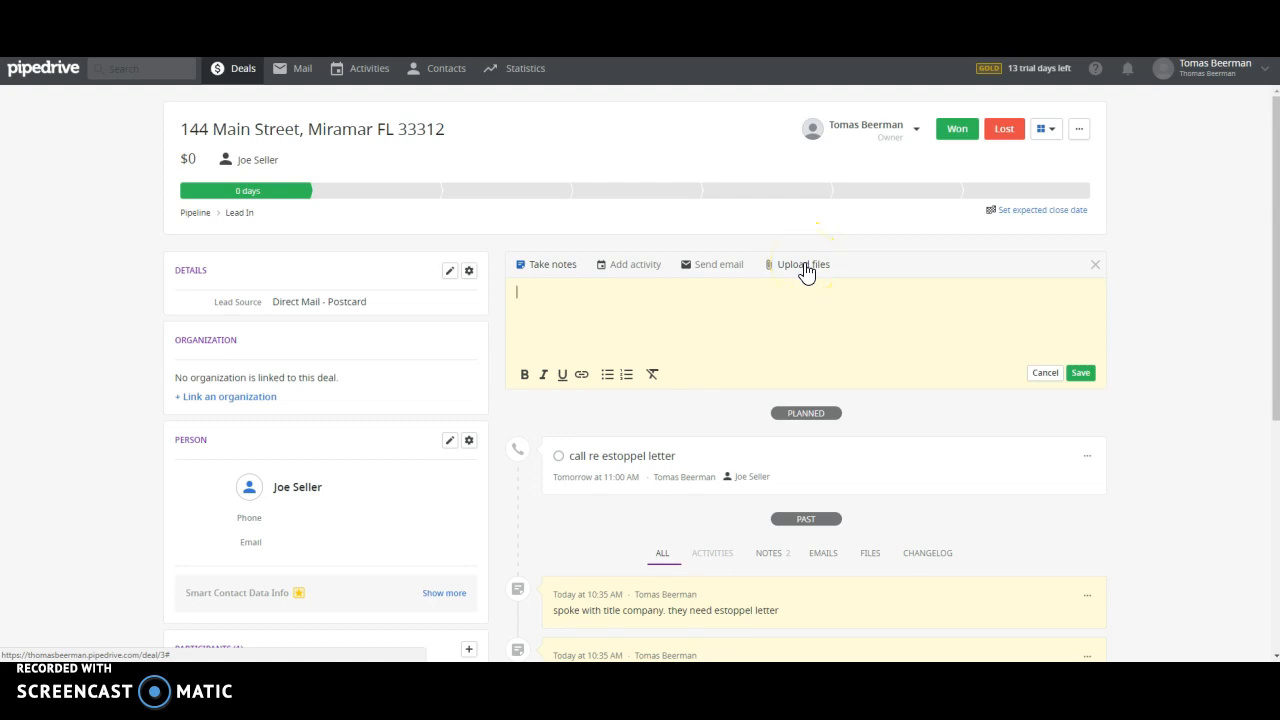
scroll(1023, 423, "down", 3)
scroll(1023, 423, "up", 3)
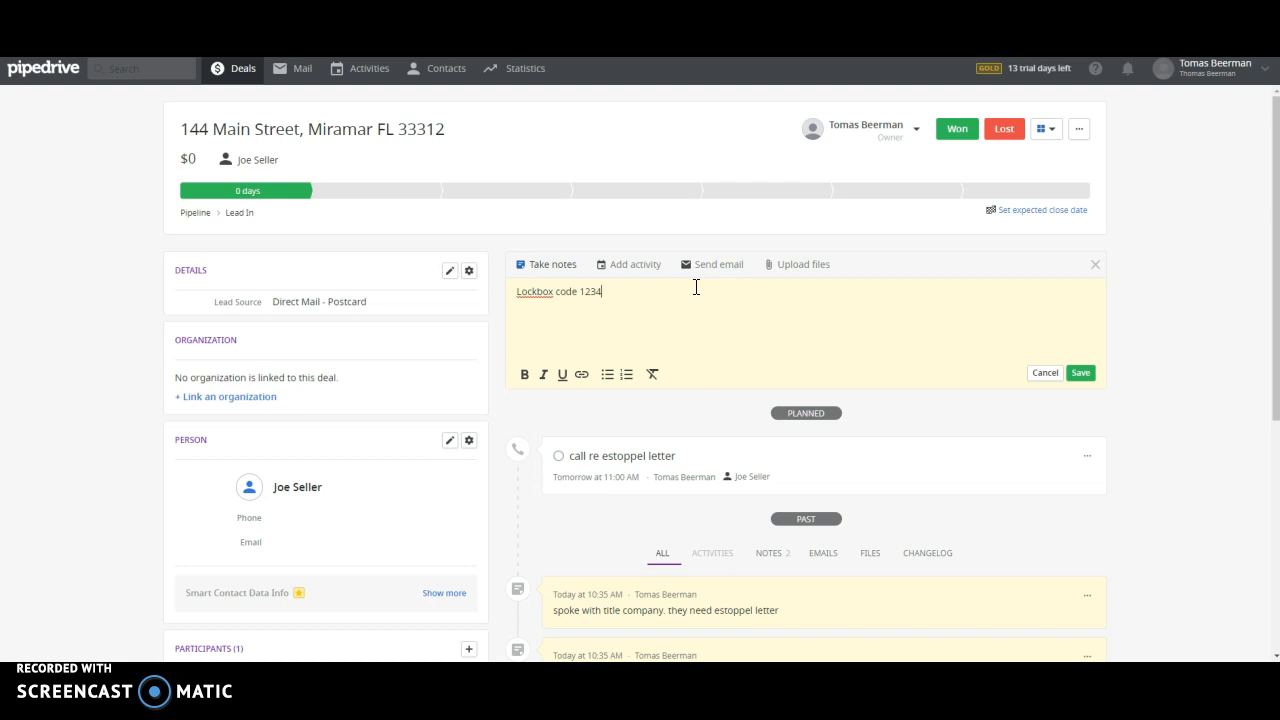
left_click(1080, 373)
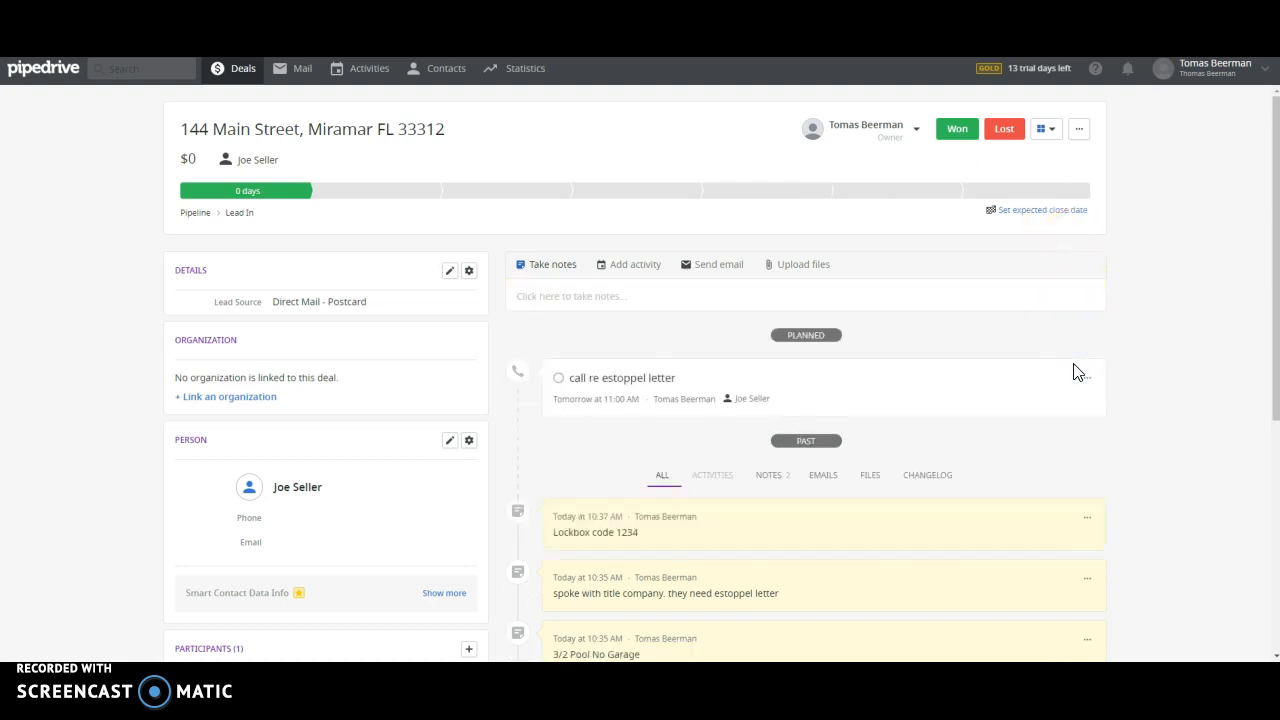
scroll(140, 475, "down", 2)
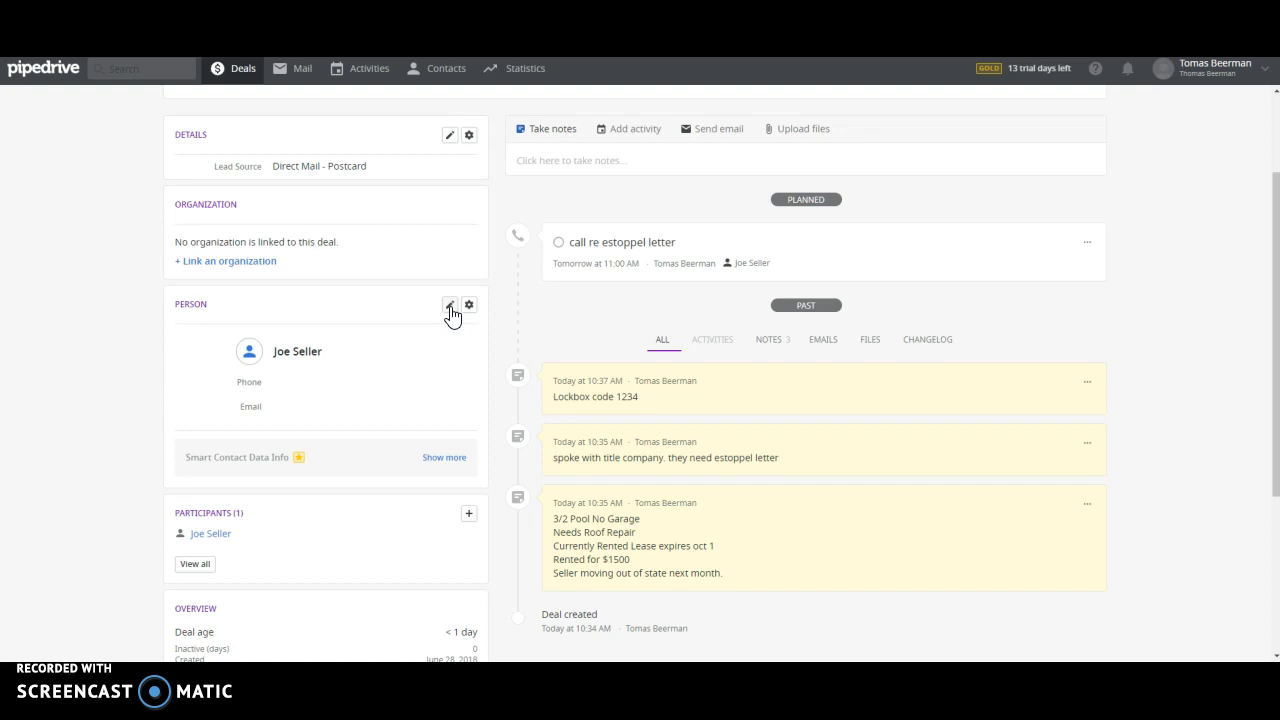
scroll(190, 420, "down", 2)
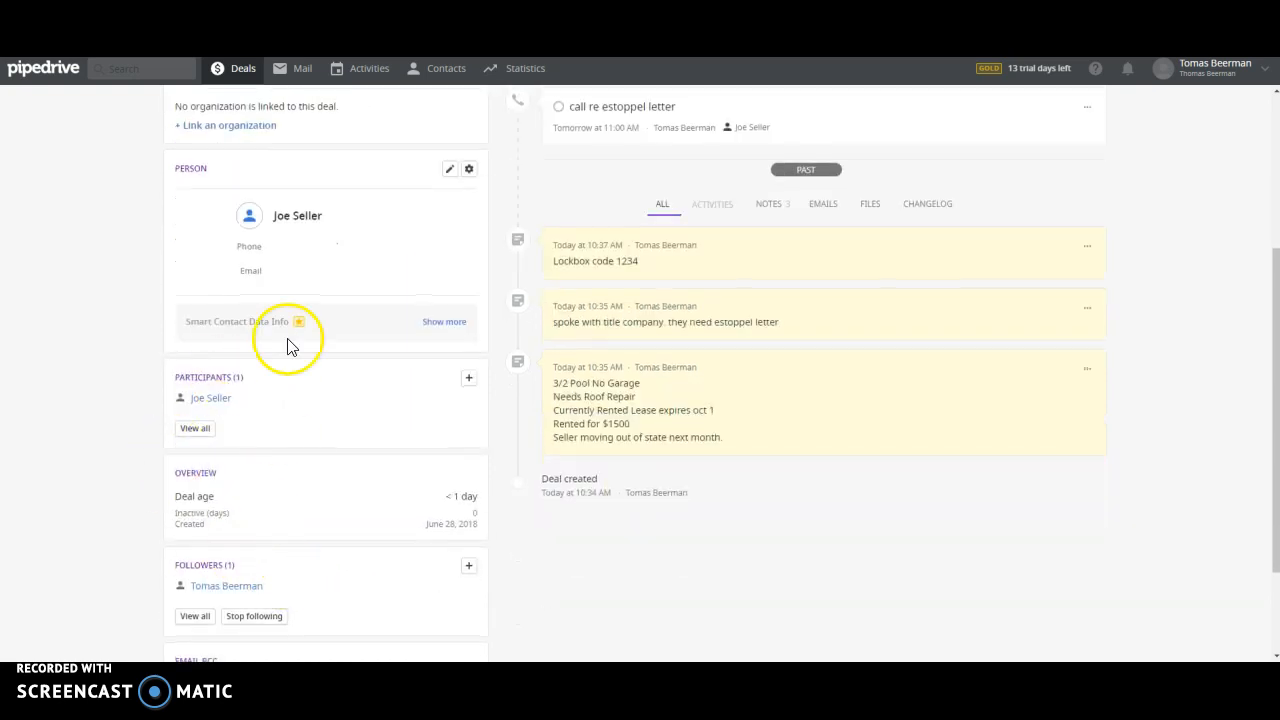
scroll(350, 540, "down", 2)
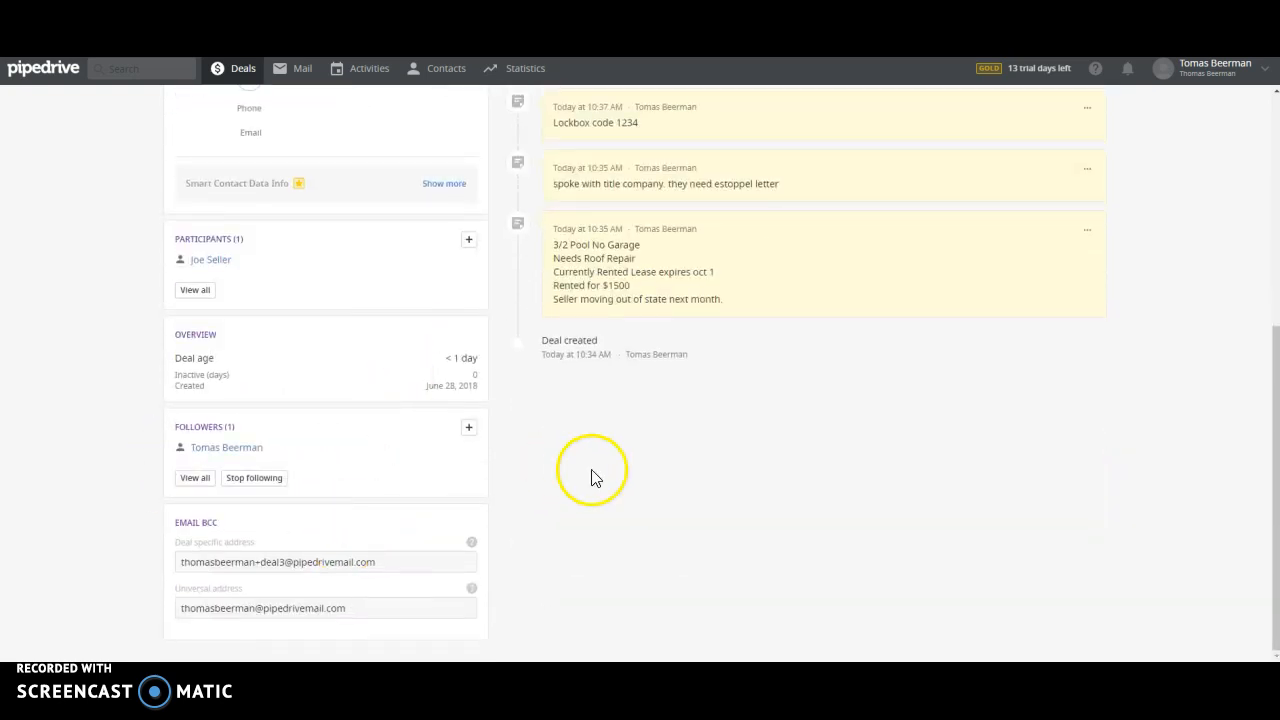
scroll(700, 520, "up", 6)
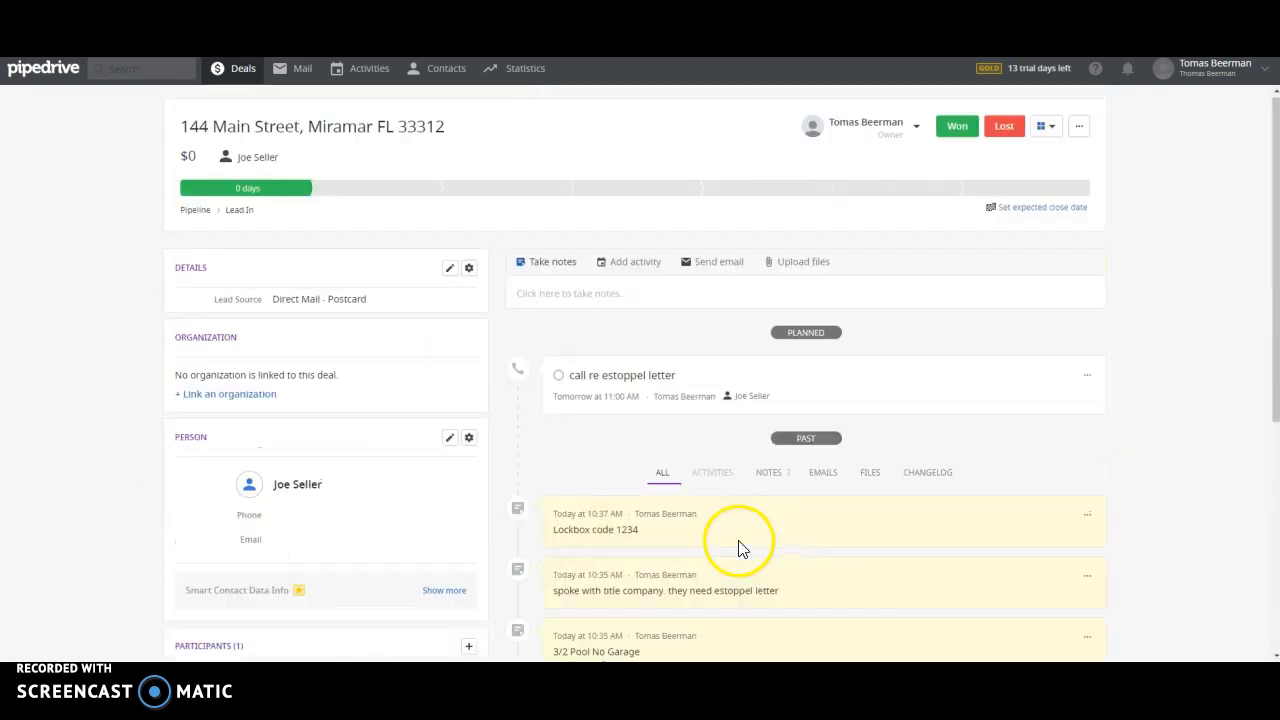
left_click(229, 77)
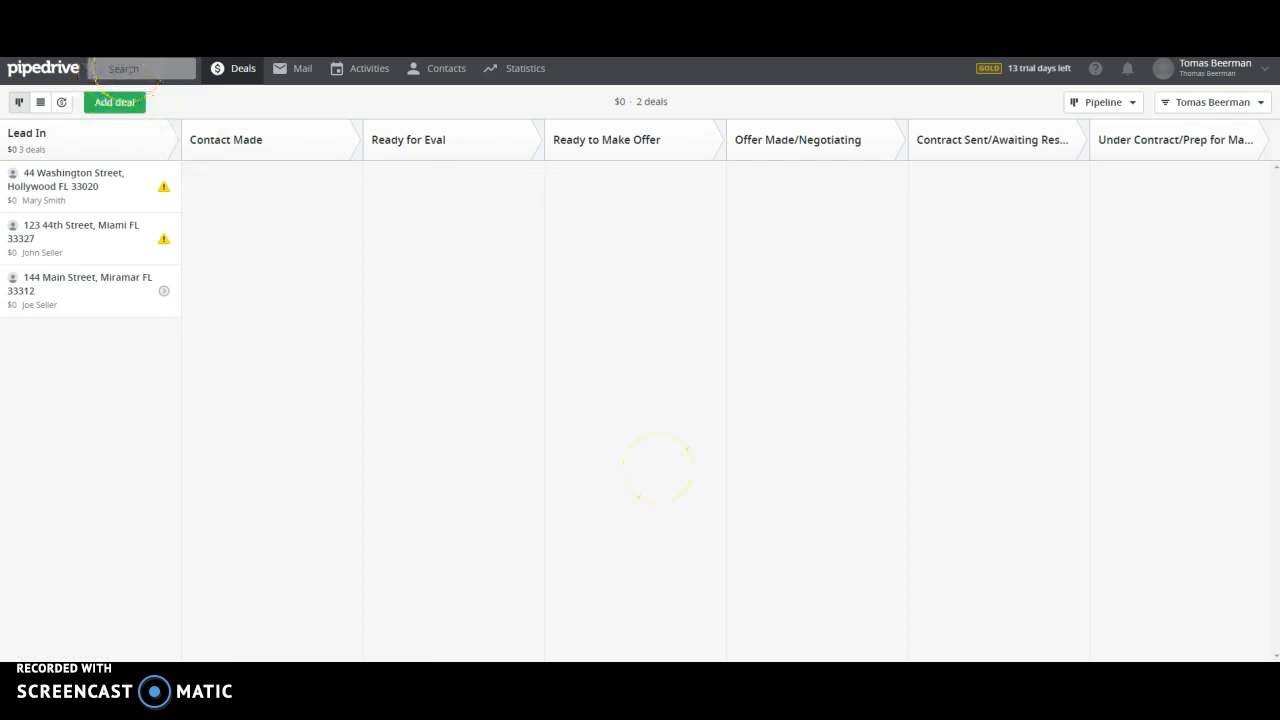
left_click(129, 67)
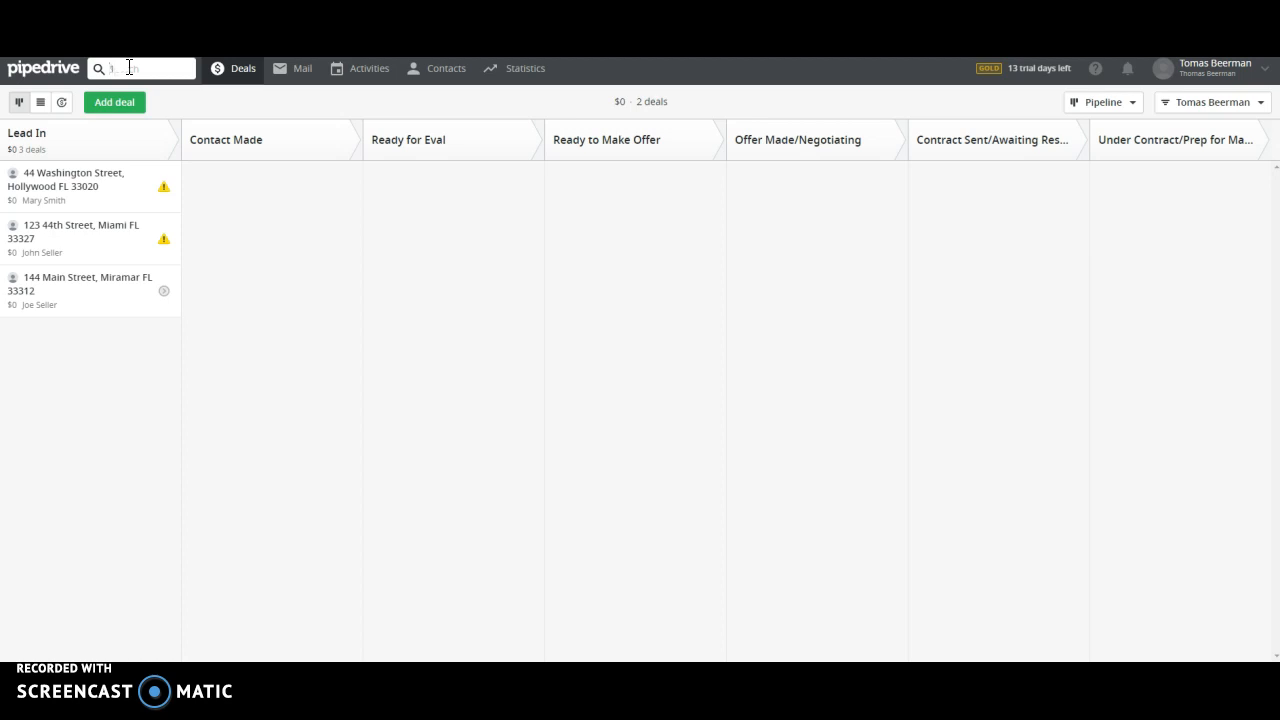
left_click(183, 145)
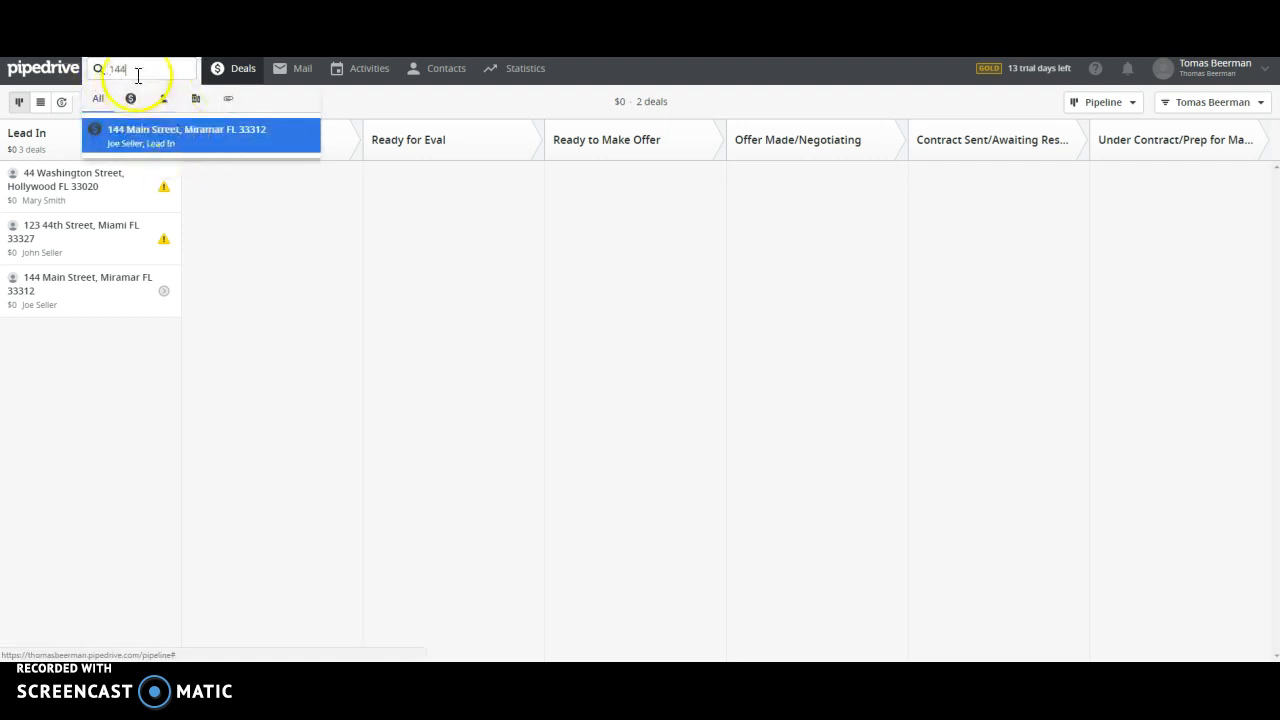
left_click(188, 142)
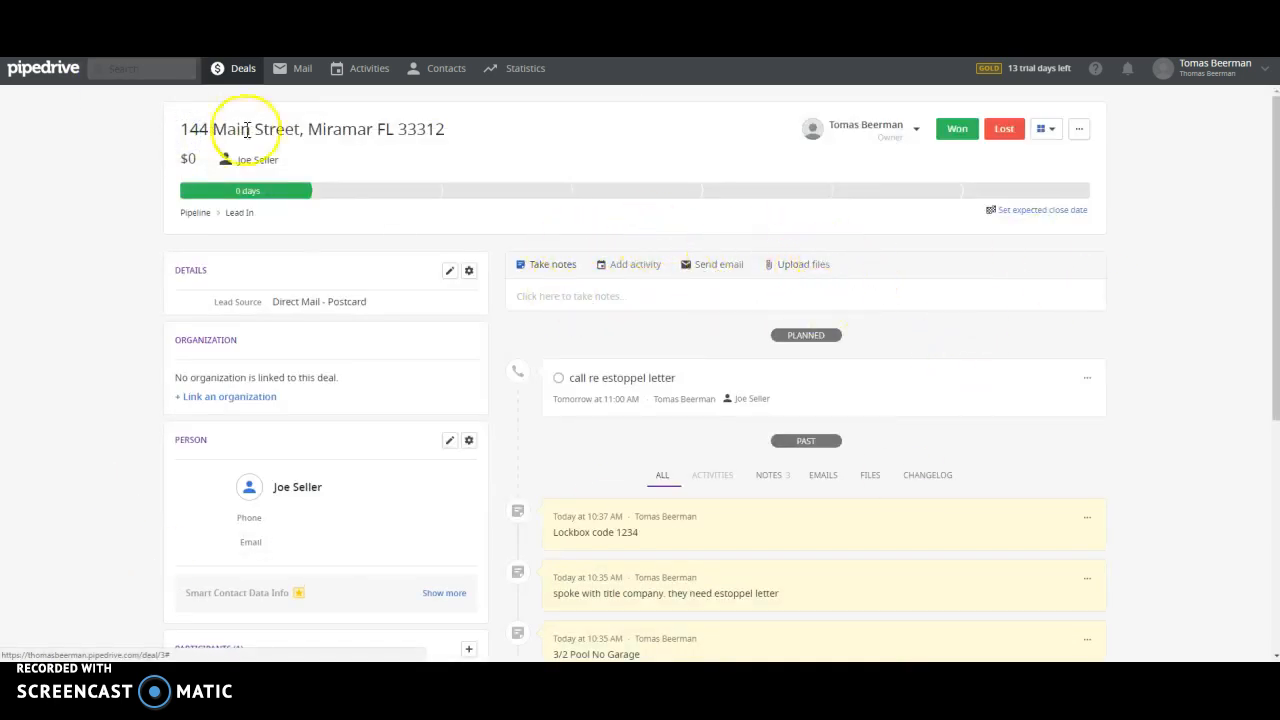
left_click(237, 70)
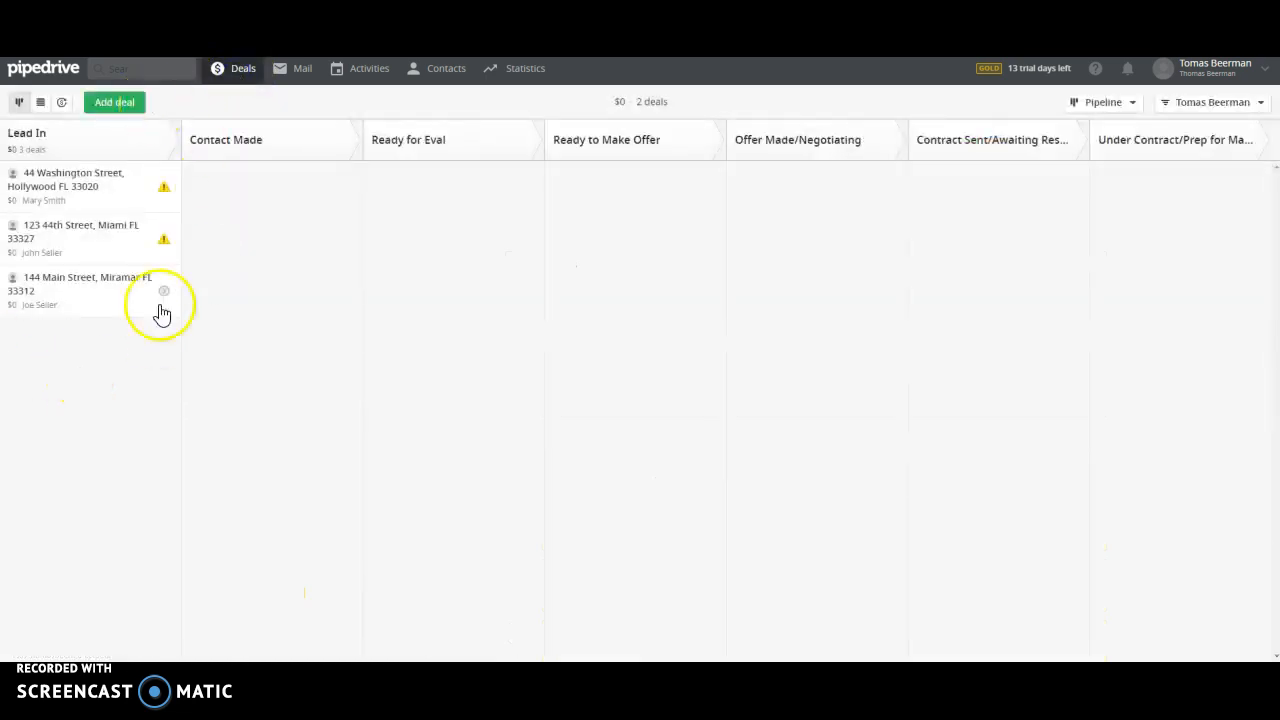
Step: Reopen the deal from the board, look over its notes, and return to the pipeline
left_click(48, 292)
scroll(766, 357, "down", 3)
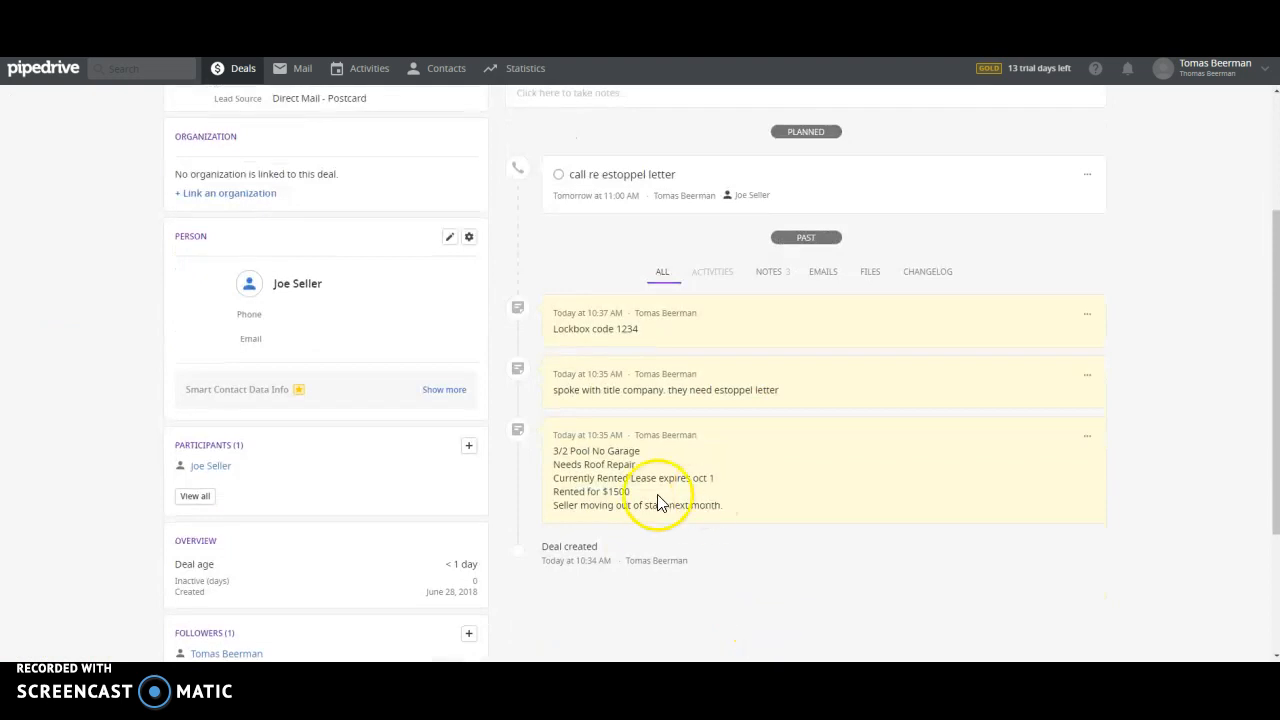
scroll(793, 549, "up", 2)
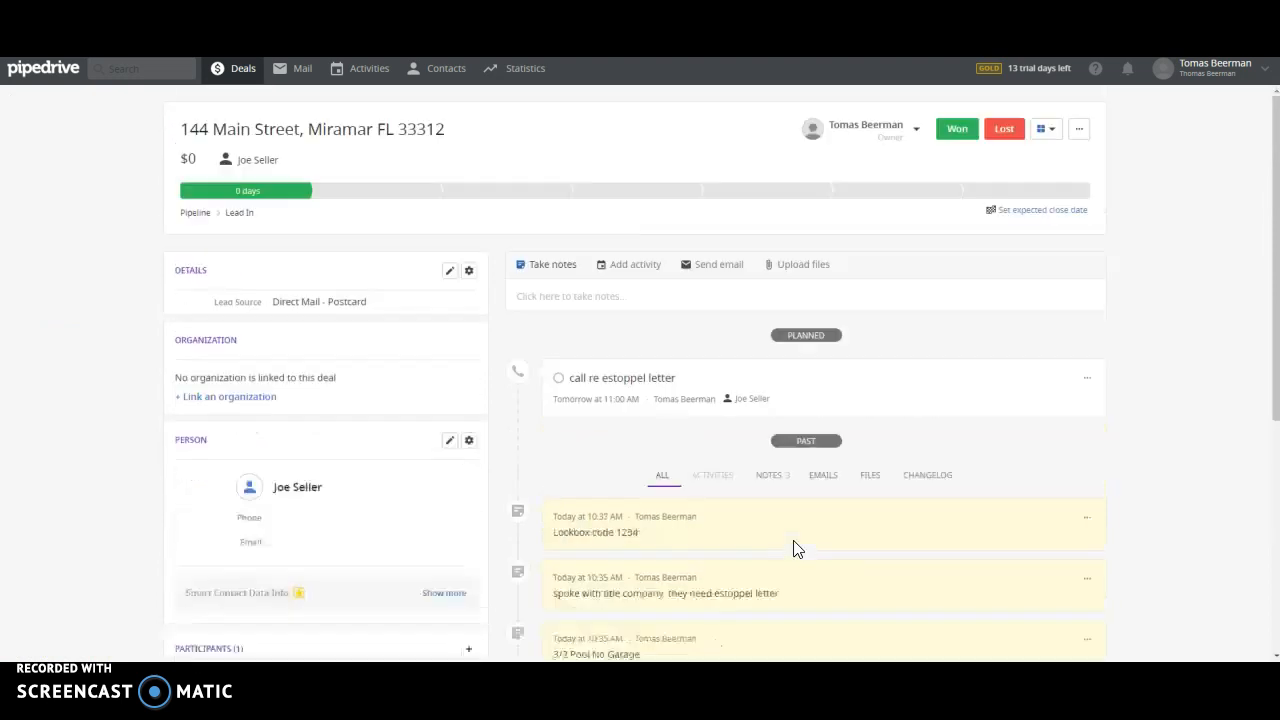
left_click(232, 70)
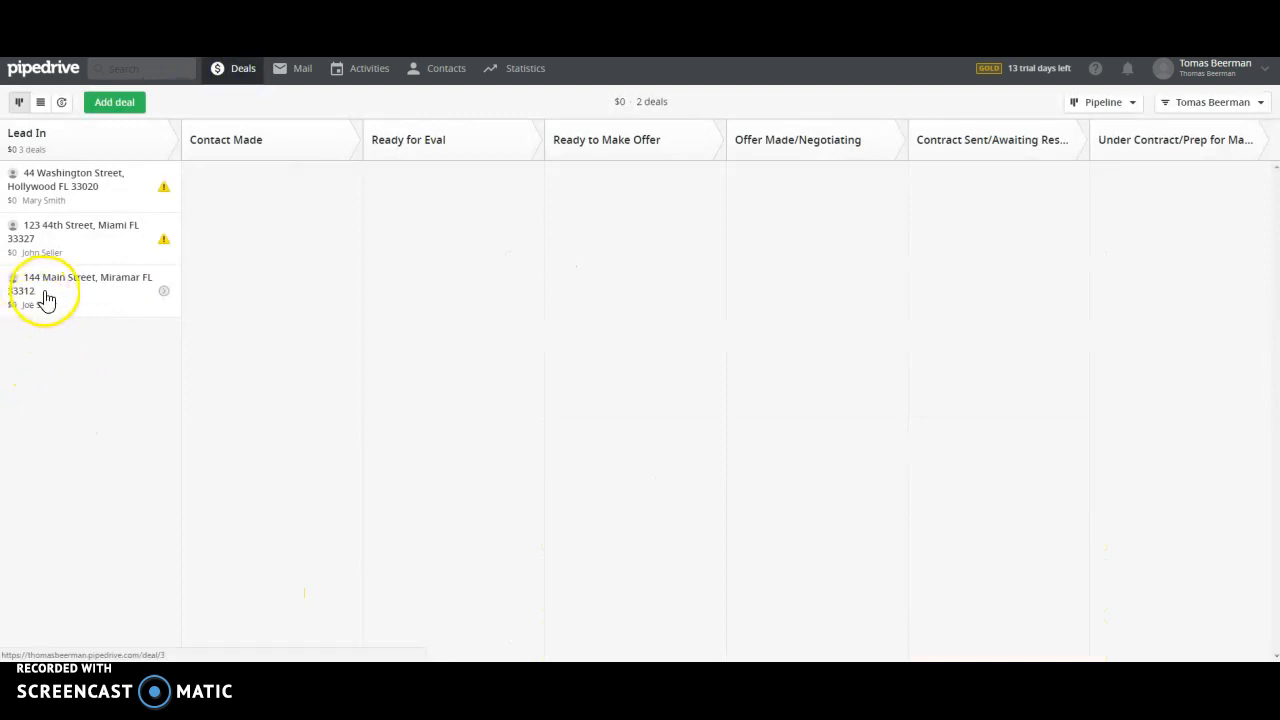
left_click_drag(45, 291, 223, 234)
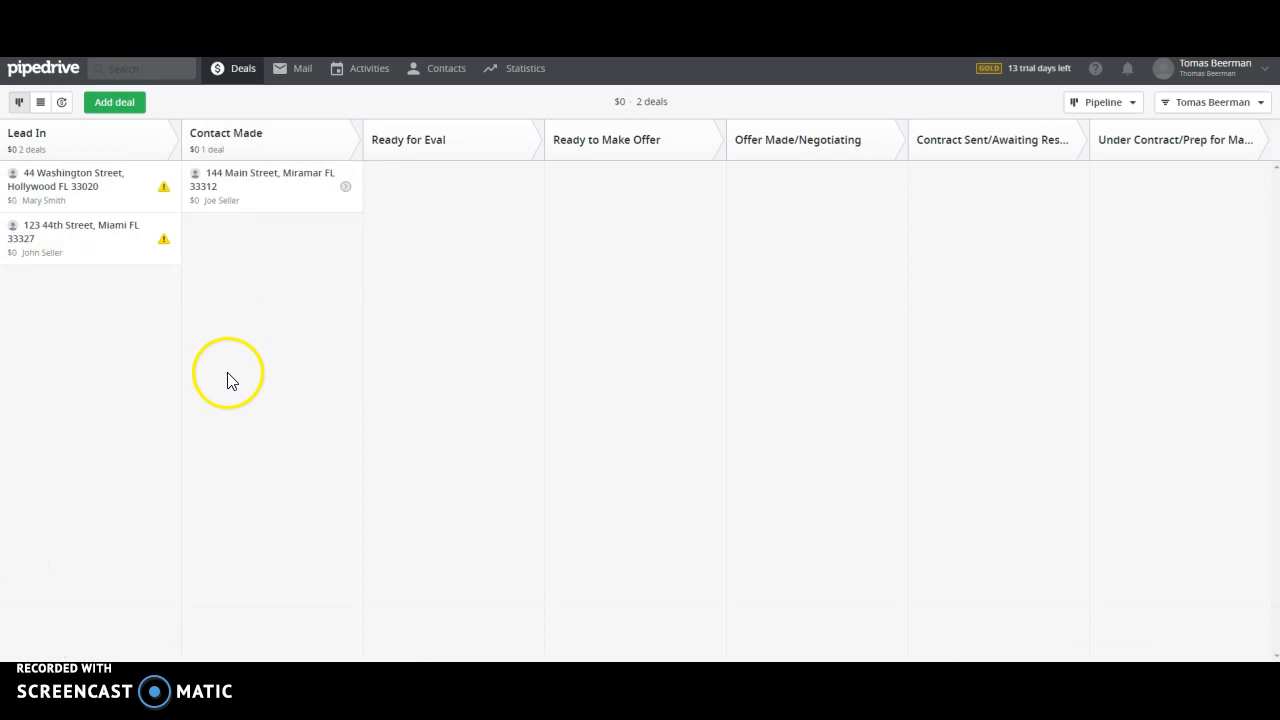
left_click(238, 187)
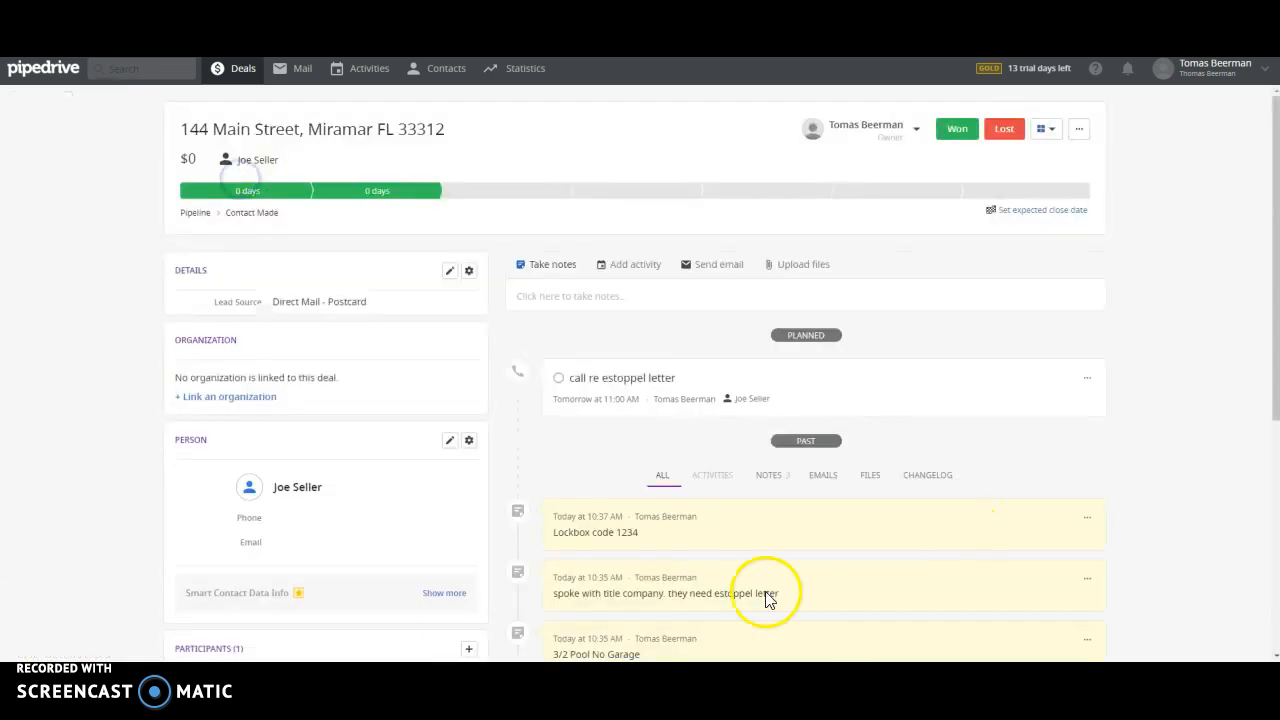
left_click(243, 70)
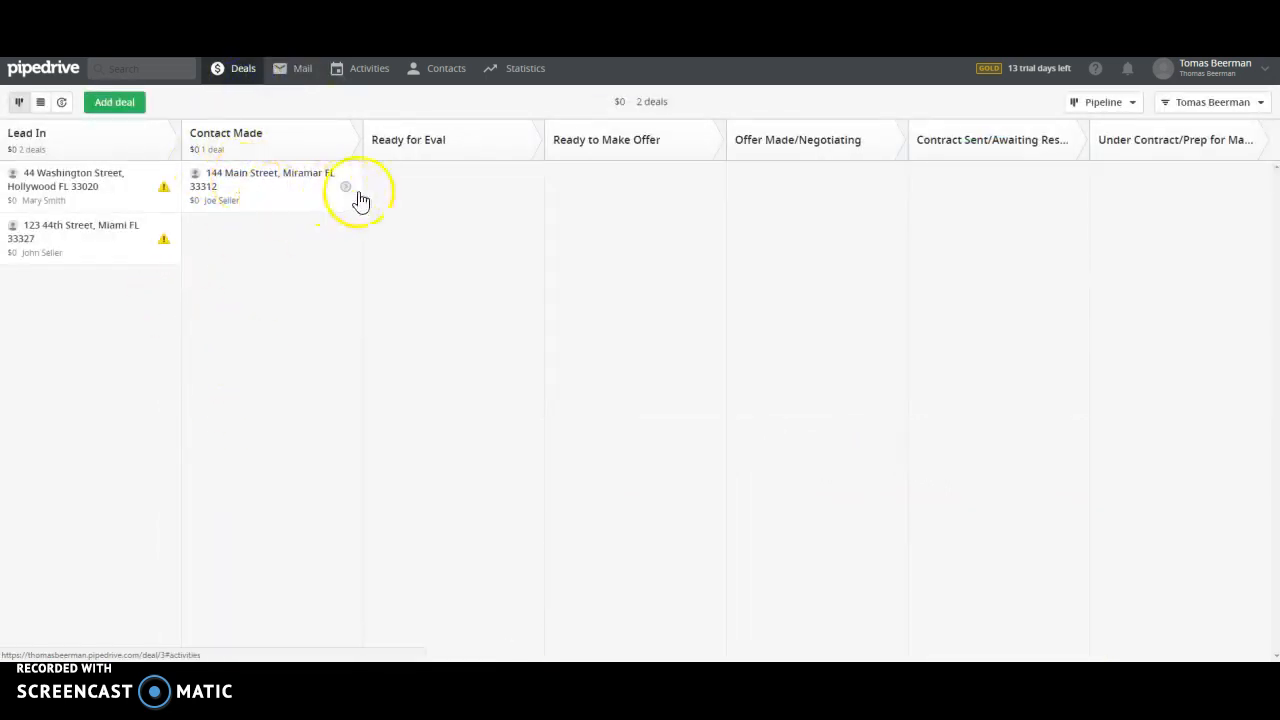
left_click(165, 192)
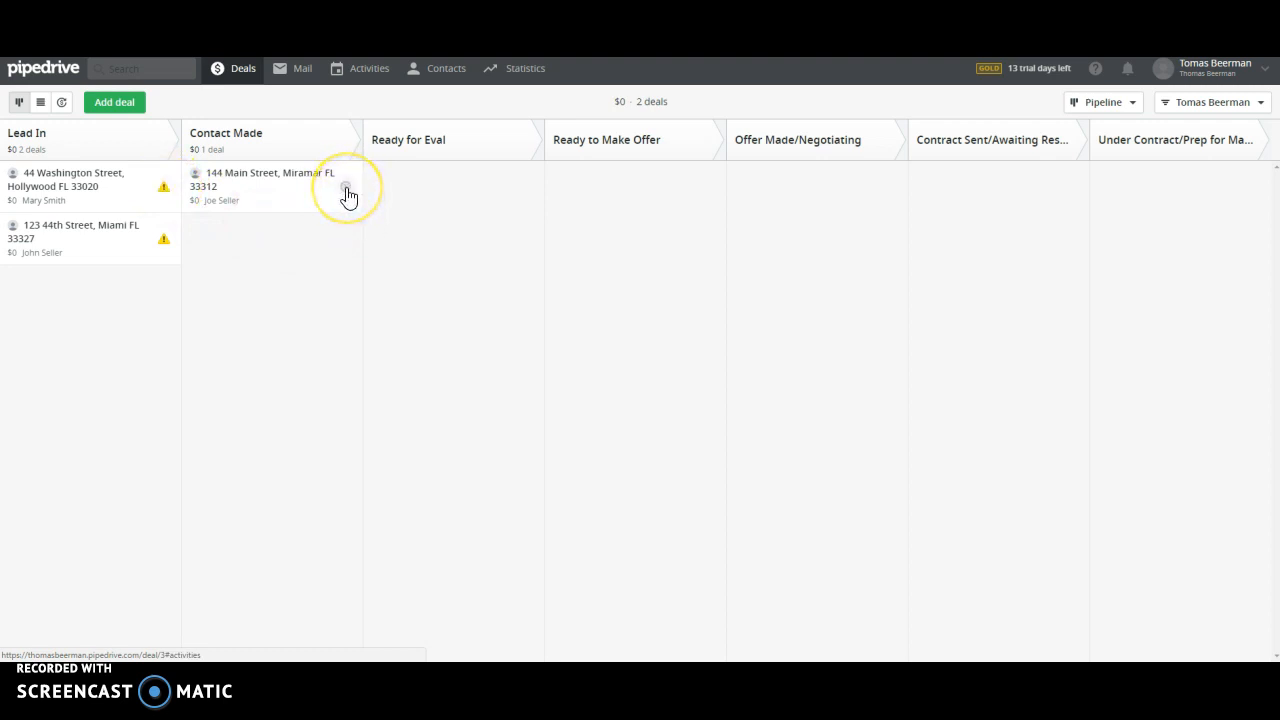
left_click(300, 189)
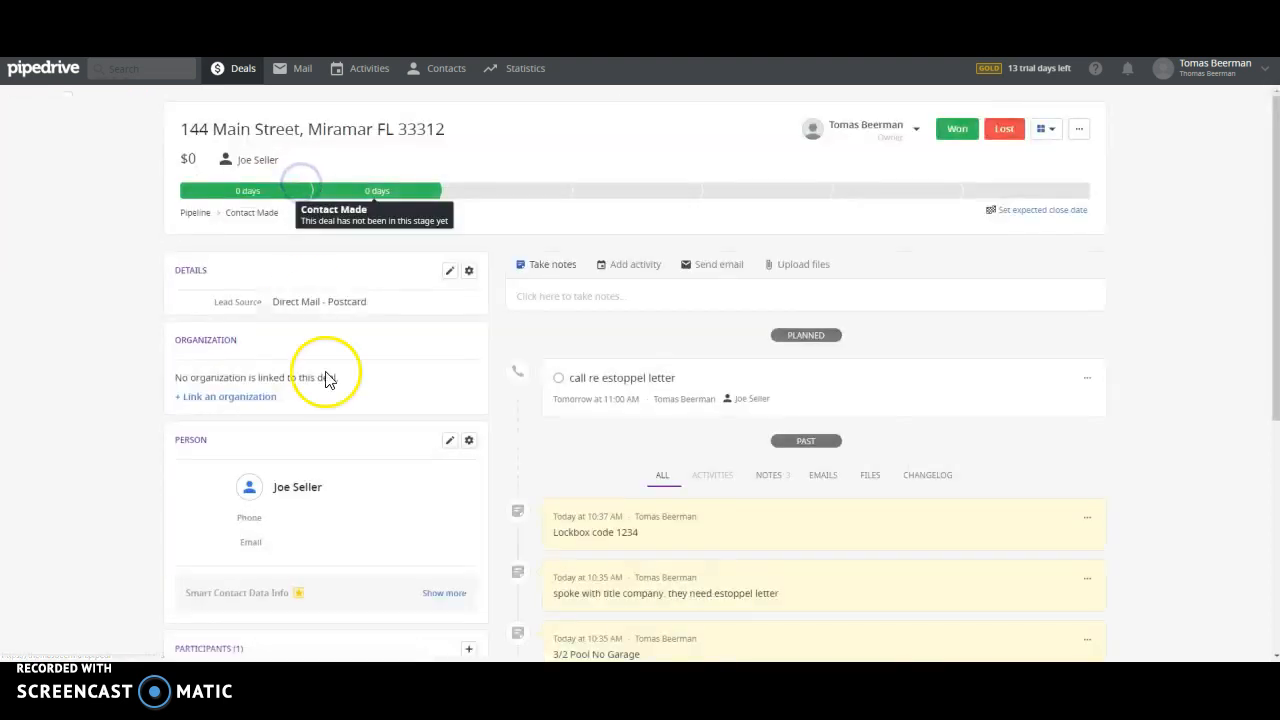
scroll(853, 414, "down", 3)
scroll(855, 414, "up", 3)
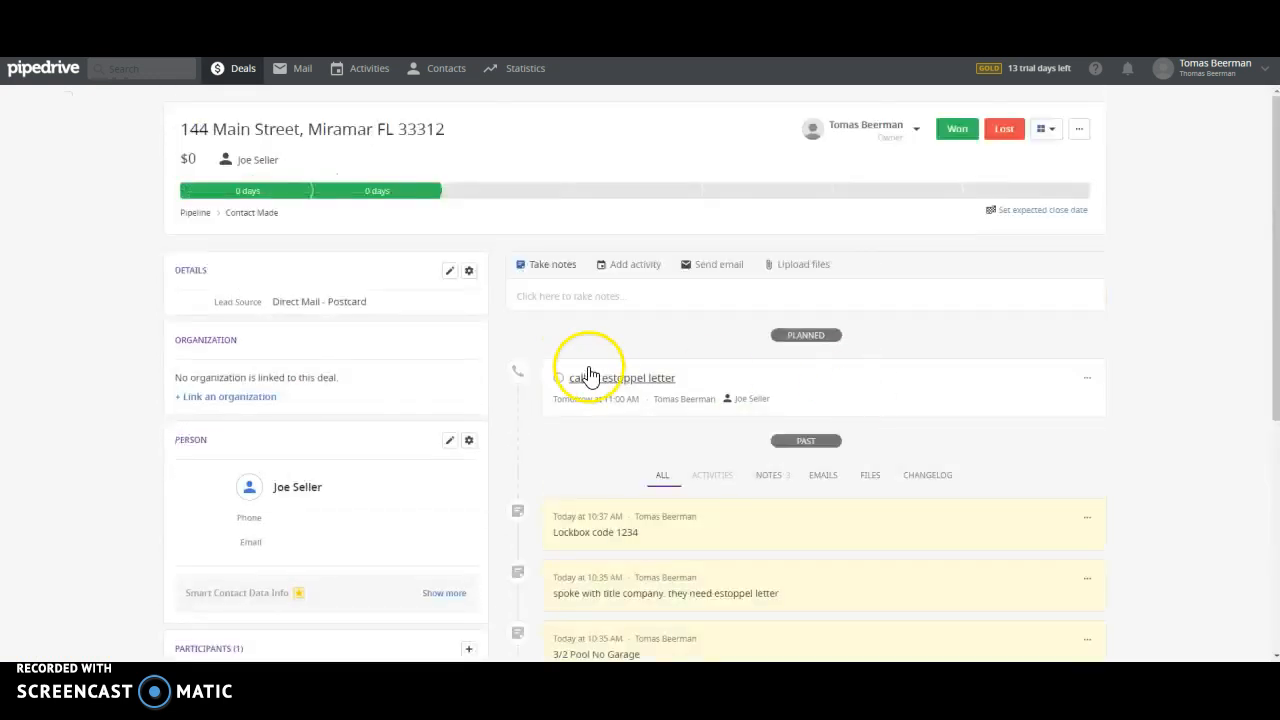
left_click(245, 74)
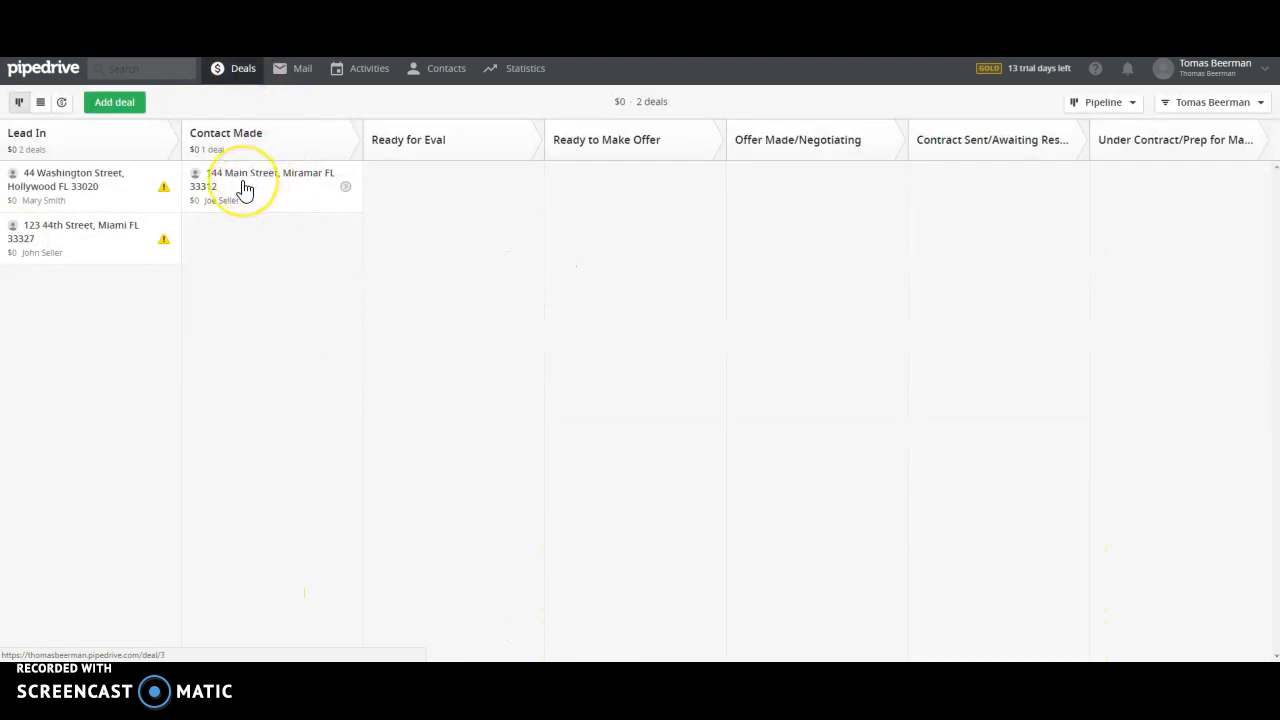
left_click_drag(245, 188, 420, 192)
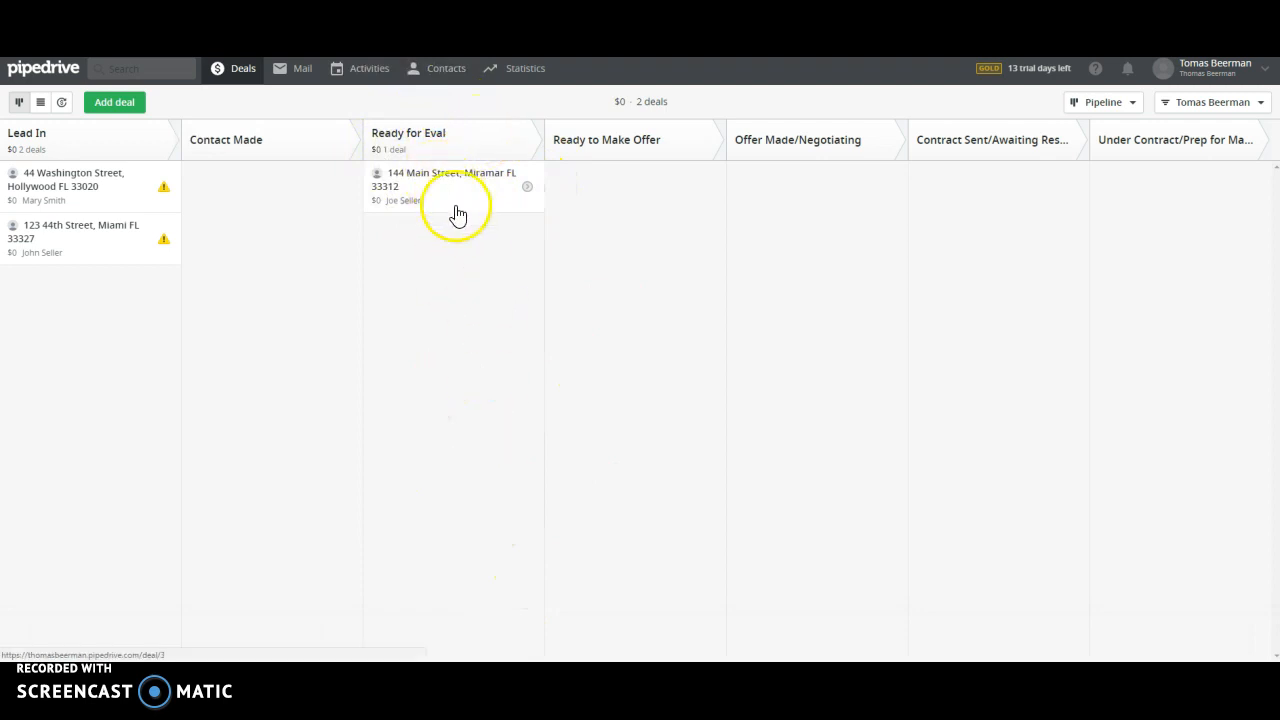
left_click(422, 193)
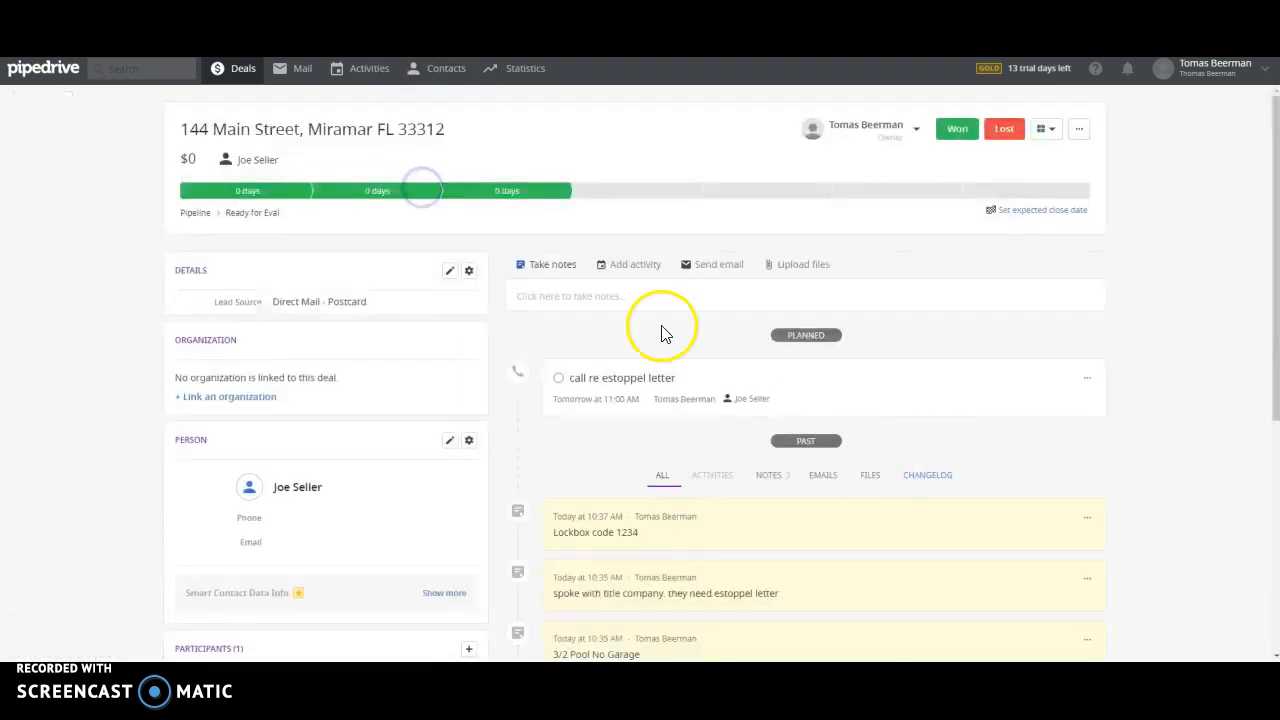
left_click(626, 298)
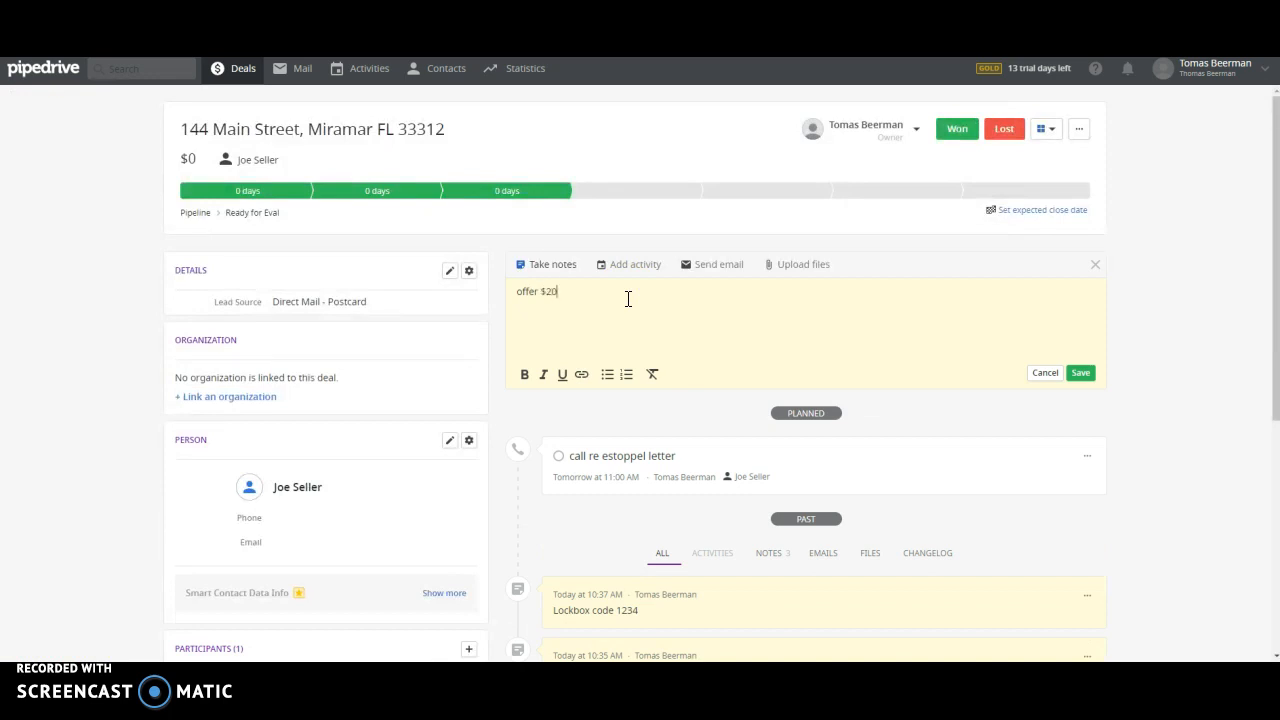
left_click(1082, 372)
Step: Move it on to Ready to Make Offer and add the note 'called left message'
left_click(250, 80)
left_click_drag(426, 218, 592, 198)
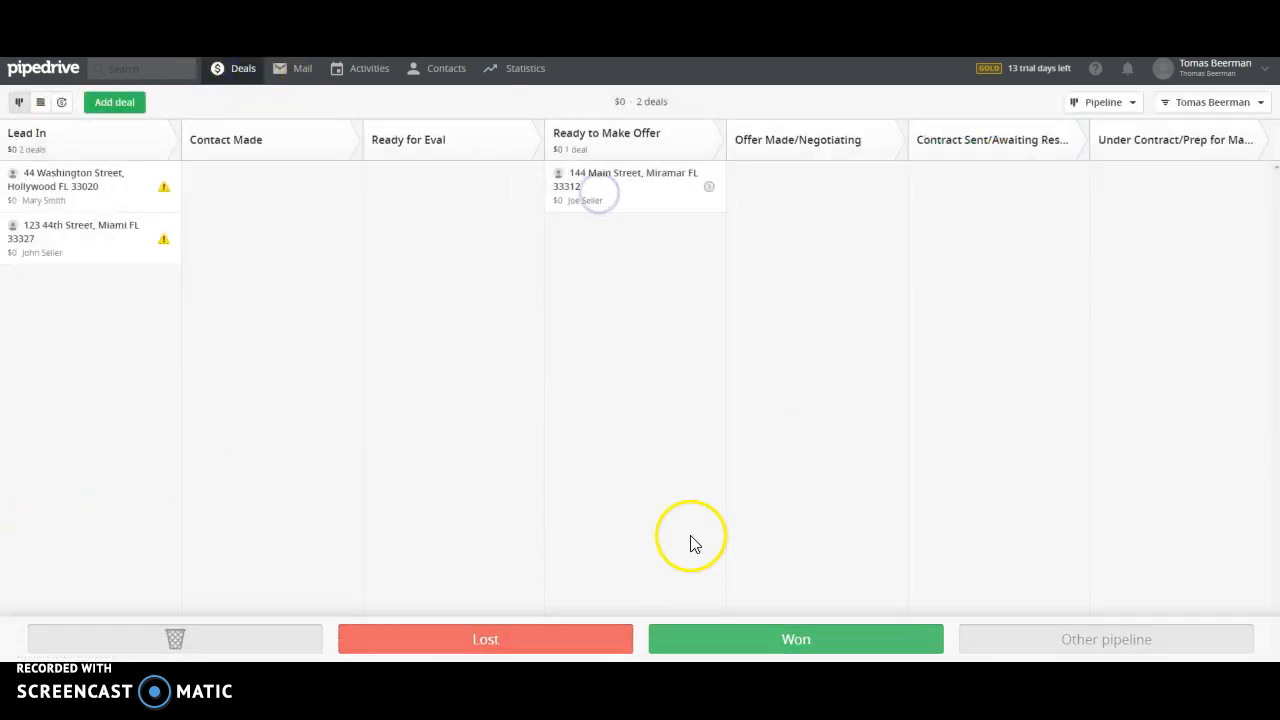
left_click(631, 199)
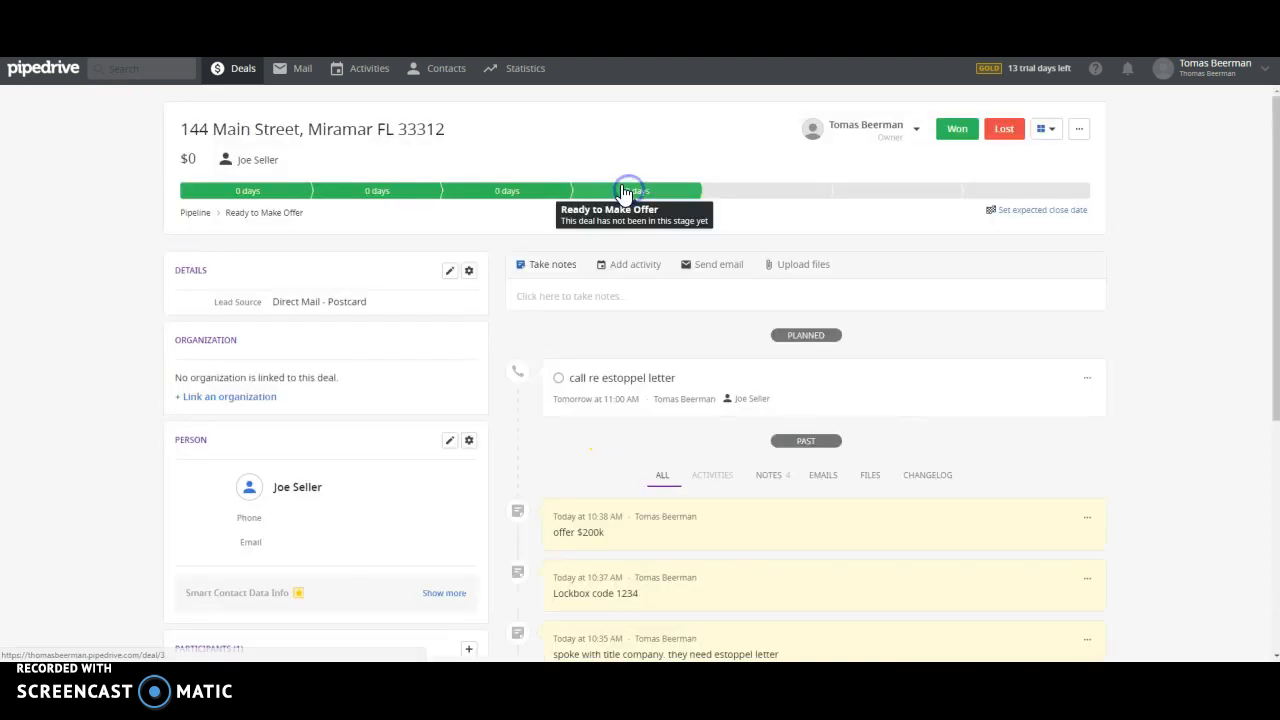
left_click(650, 300)
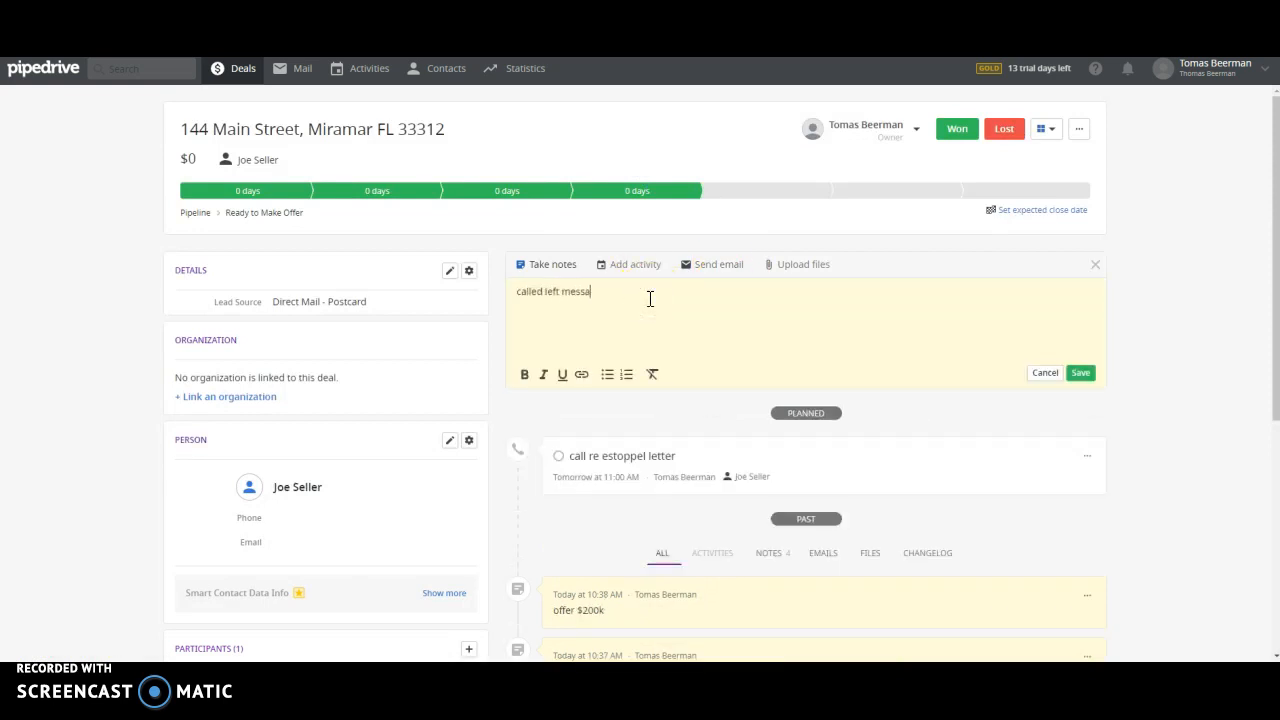
left_click(1080, 373)
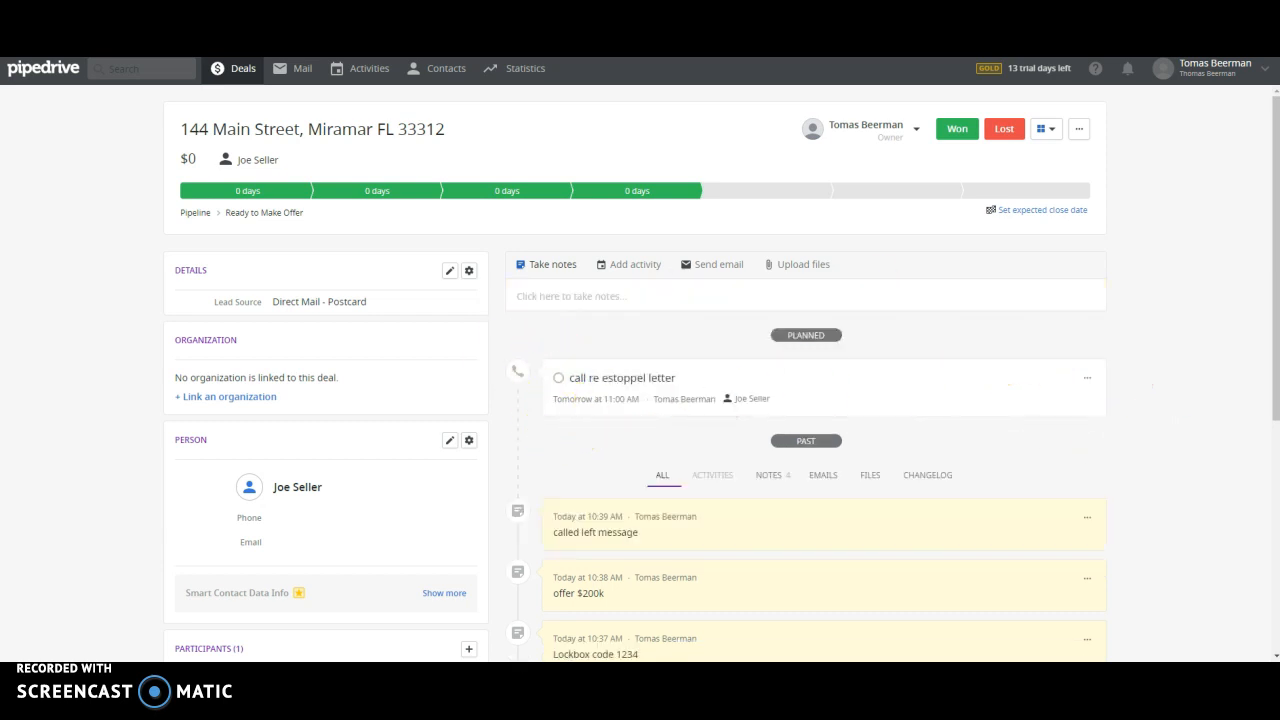
left_click(240, 70)
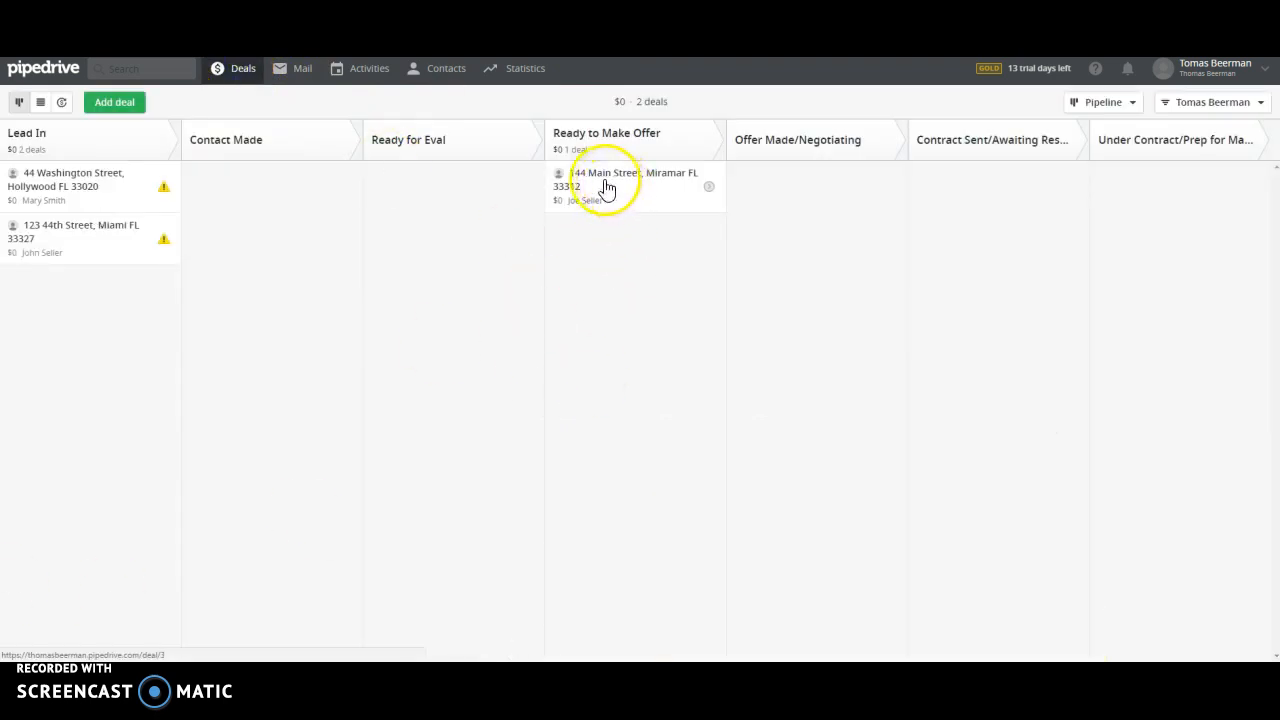
left_click_drag(609, 184, 771, 180)
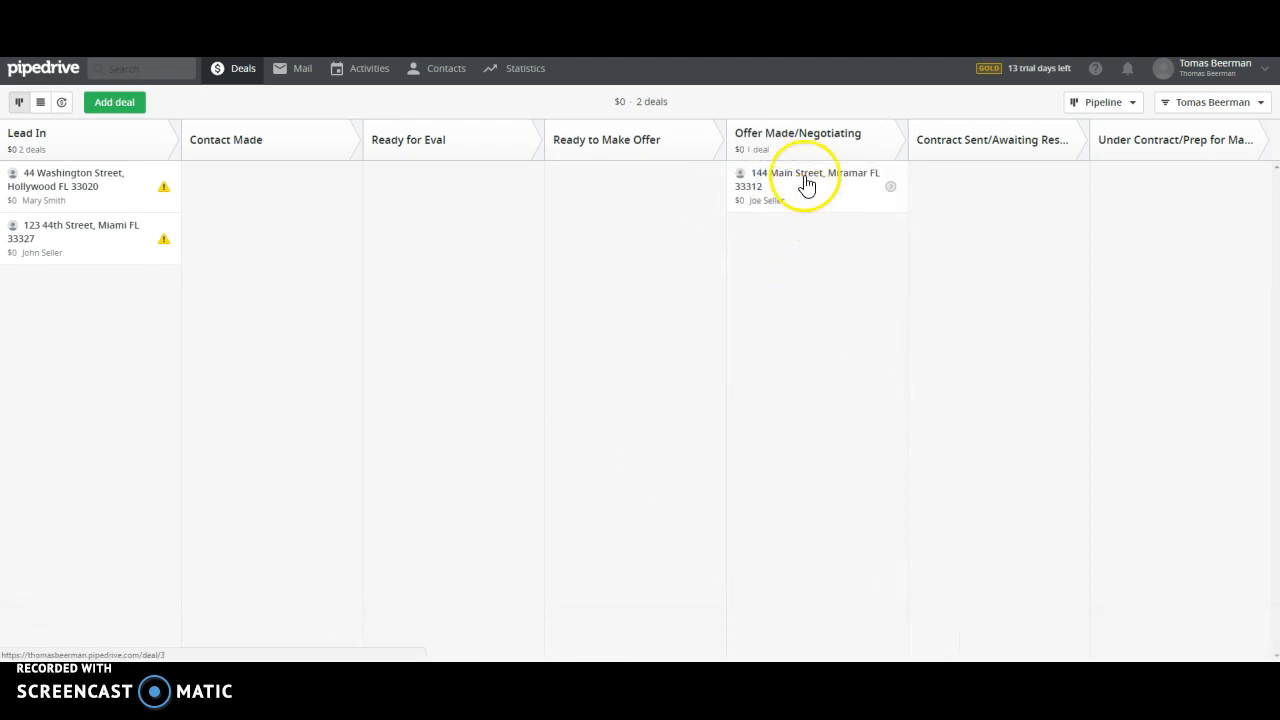
left_click(810, 192)
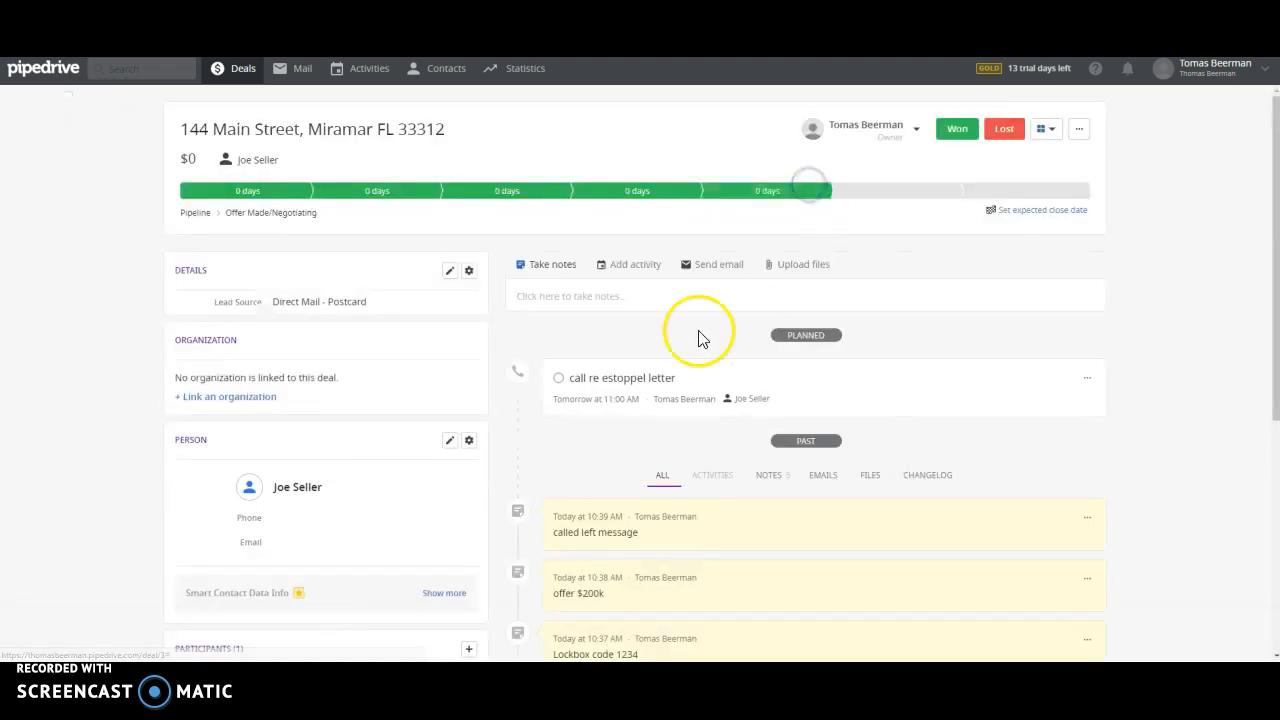
left_click(612, 291)
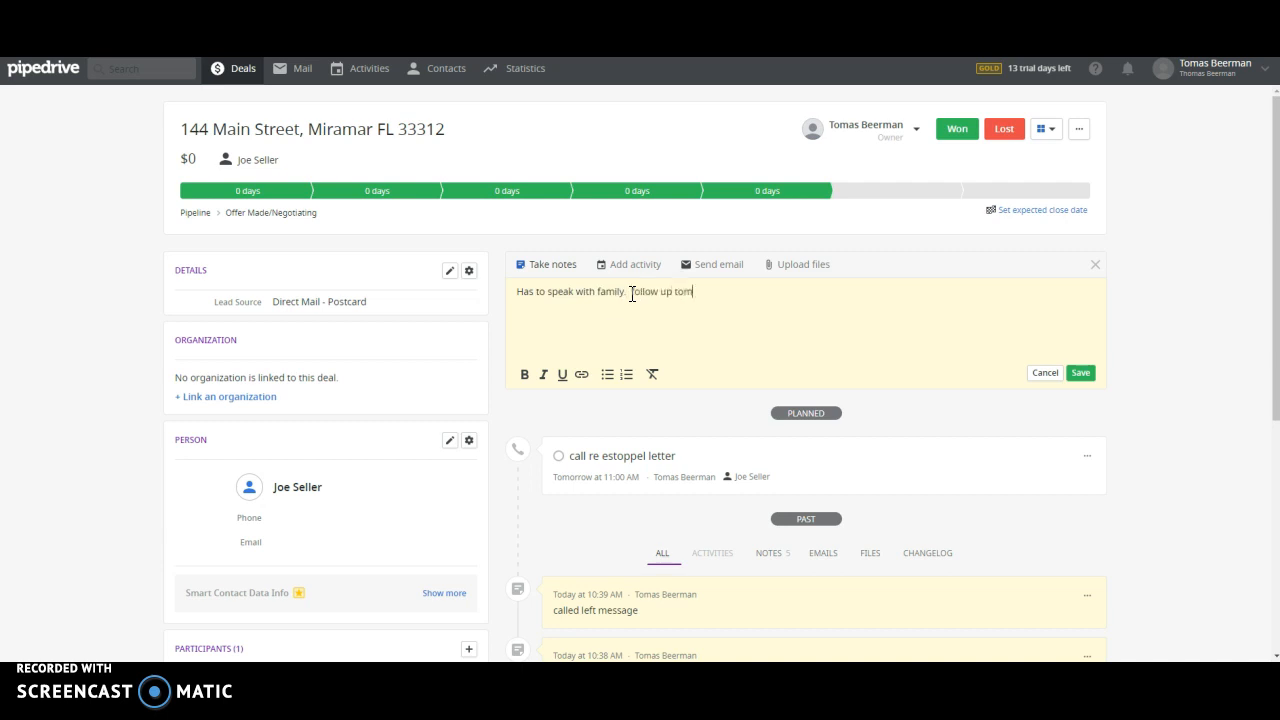
left_click(1080, 372)
Step: Schedule a 'follow up on offer' call for 06/29/2018
left_click(641, 264)
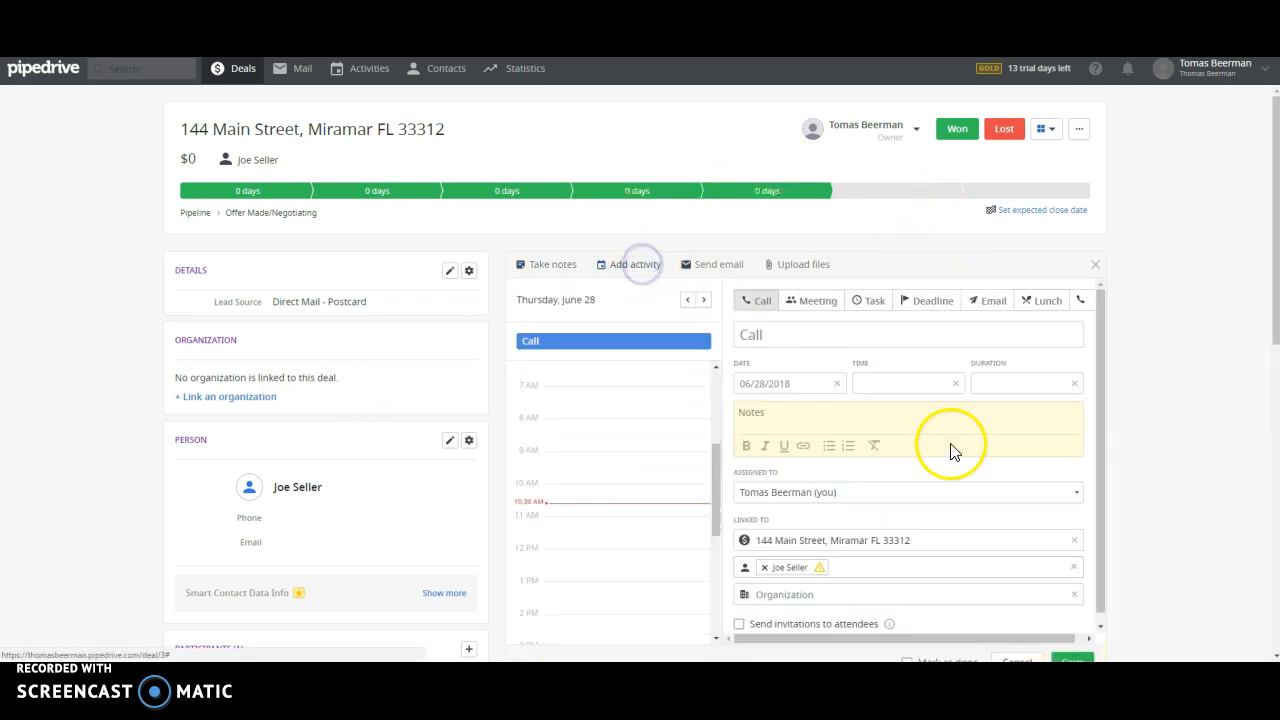
left_click(802, 382)
left_click(866, 559)
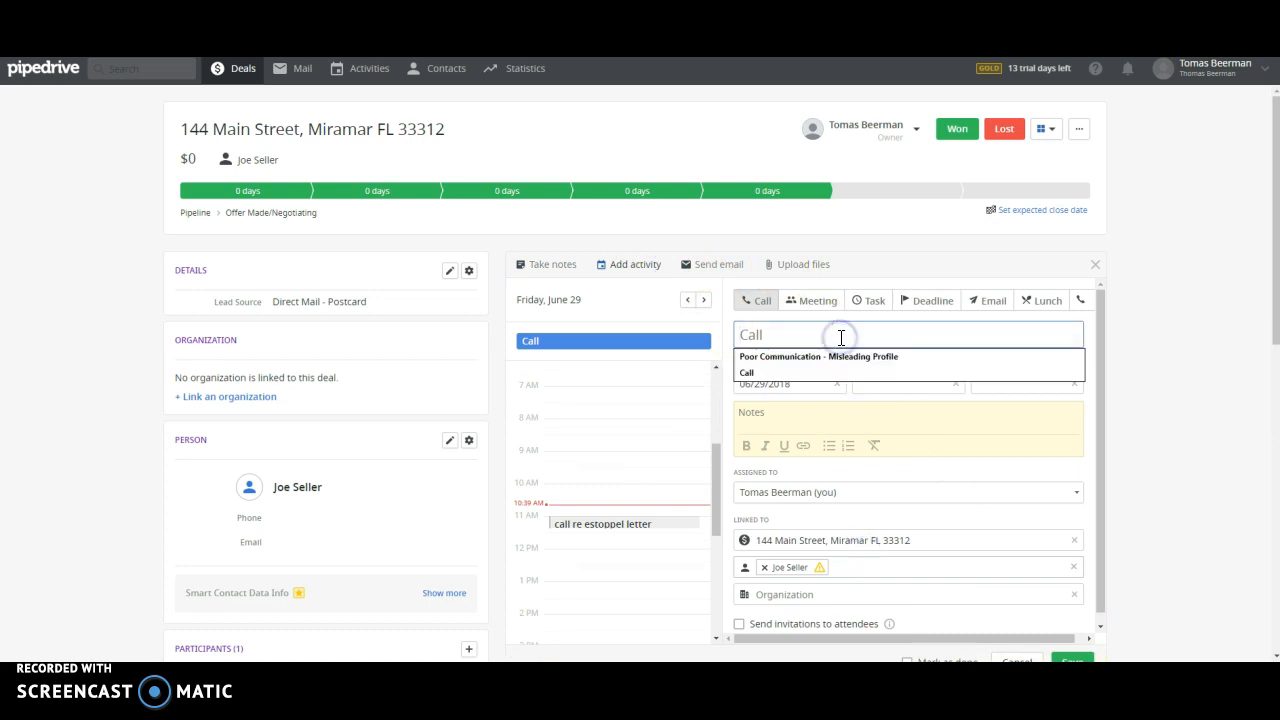
type("follow up on offer")
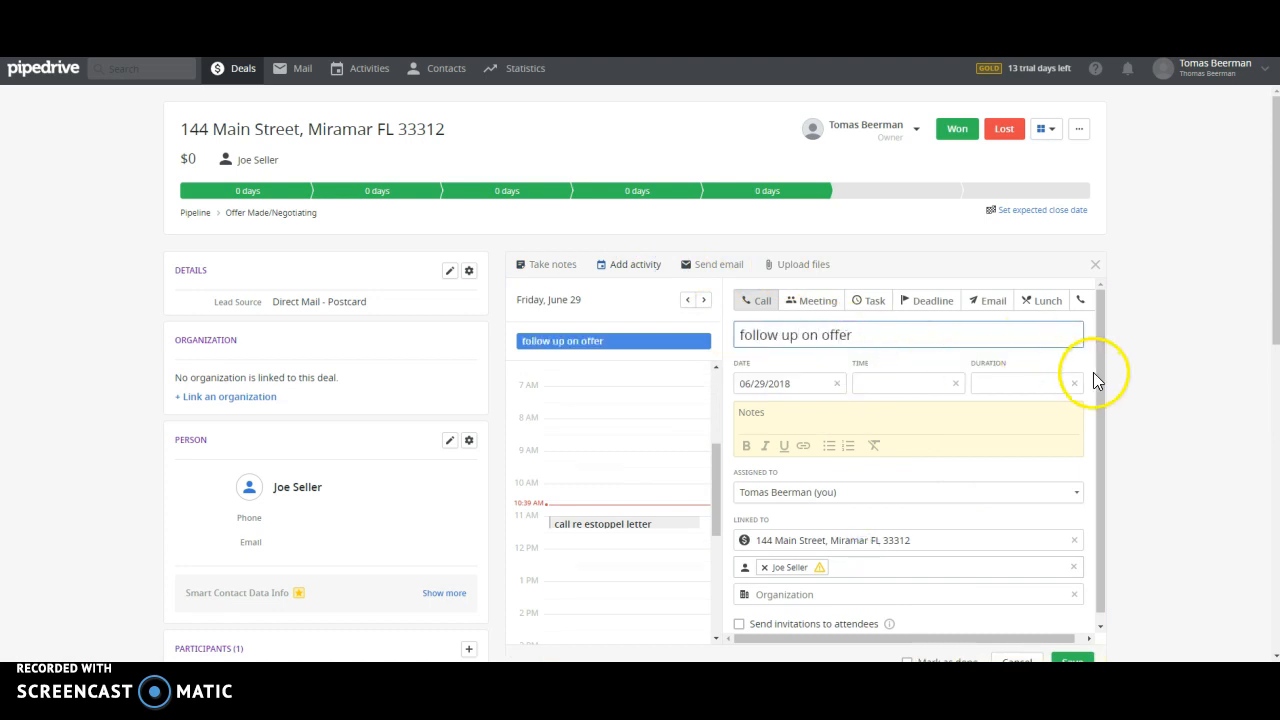
scroll(1095, 378, "down", 2)
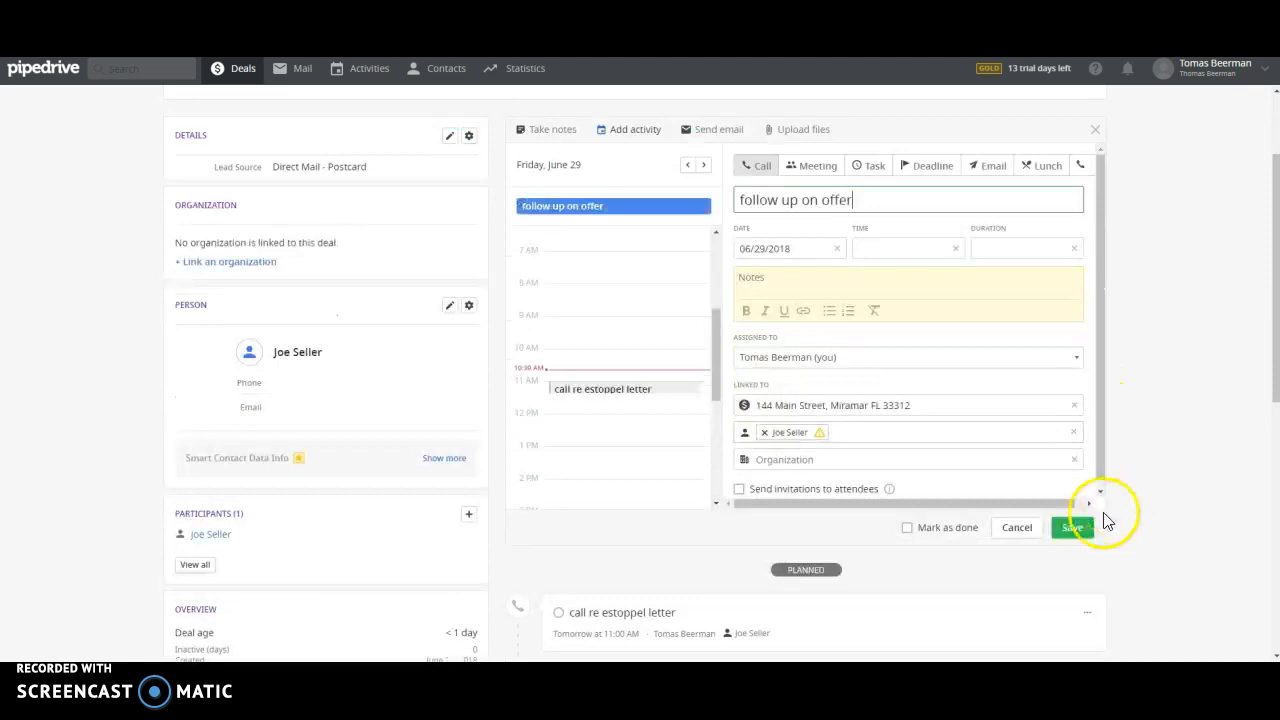
left_click(1072, 525)
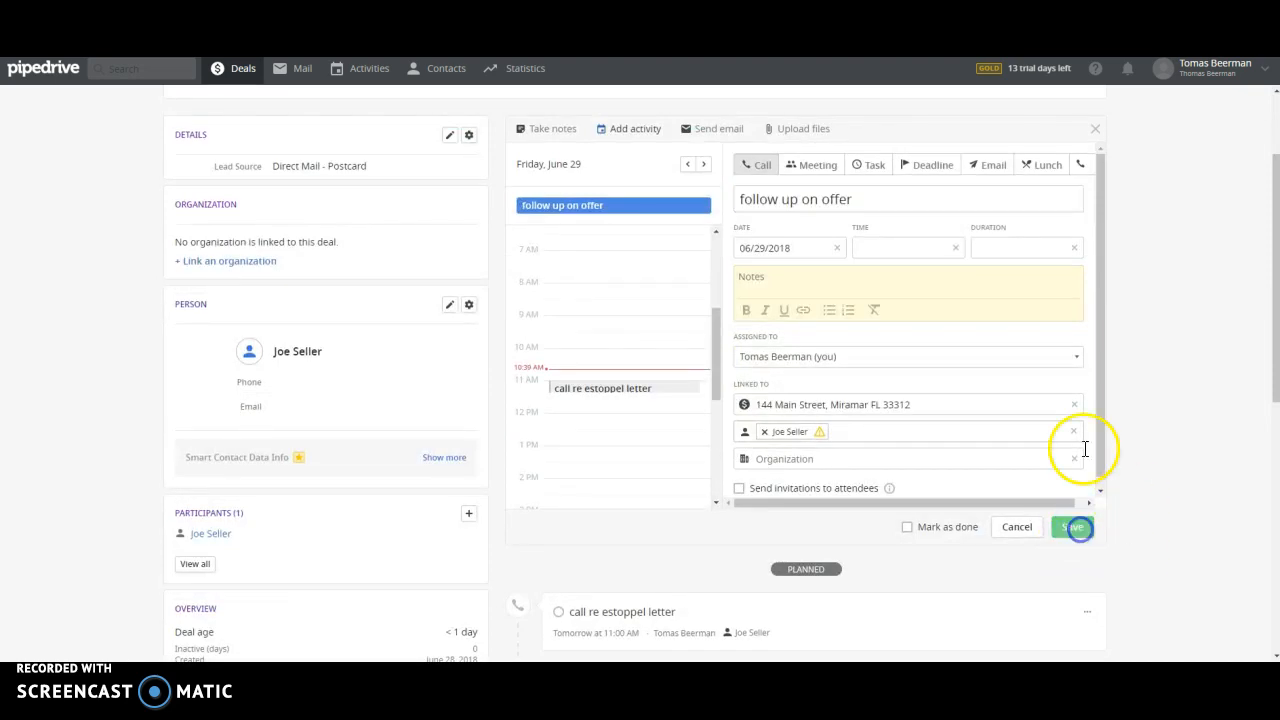
left_click(232, 70)
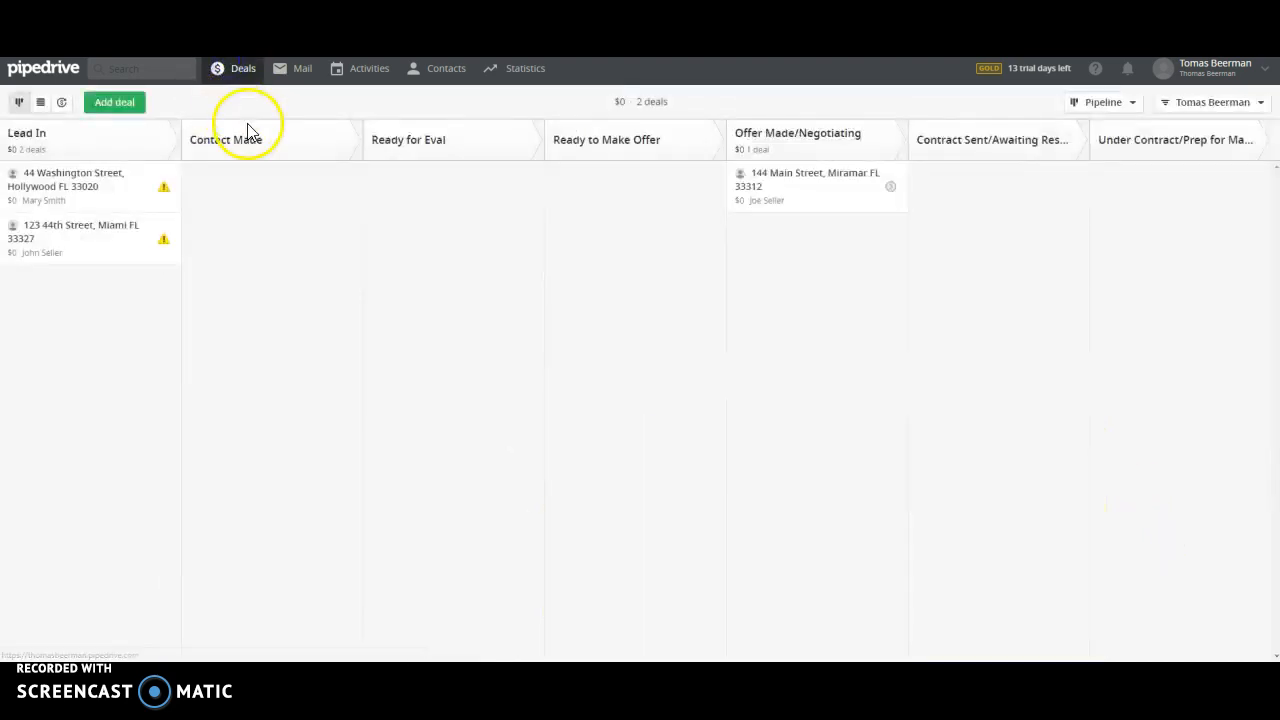
left_click_drag(106, 246, 451, 220)
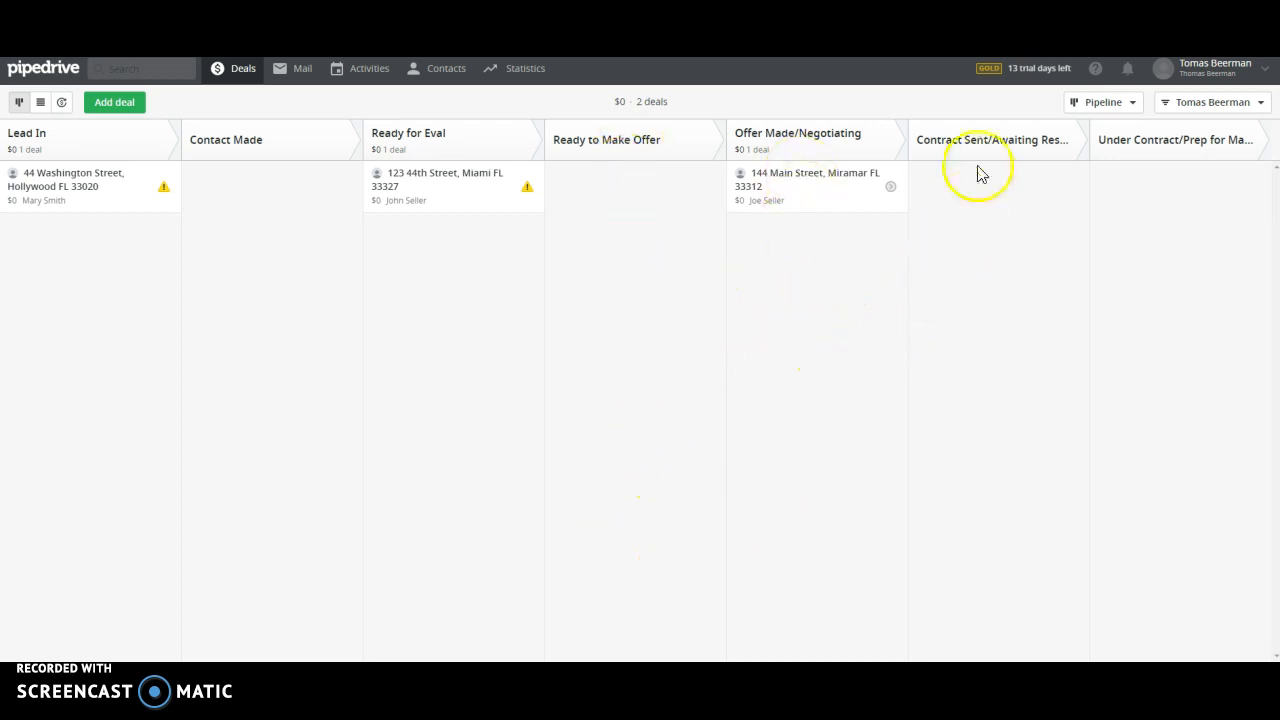
left_click(793, 188)
left_click_drag(793, 190, 966, 191)
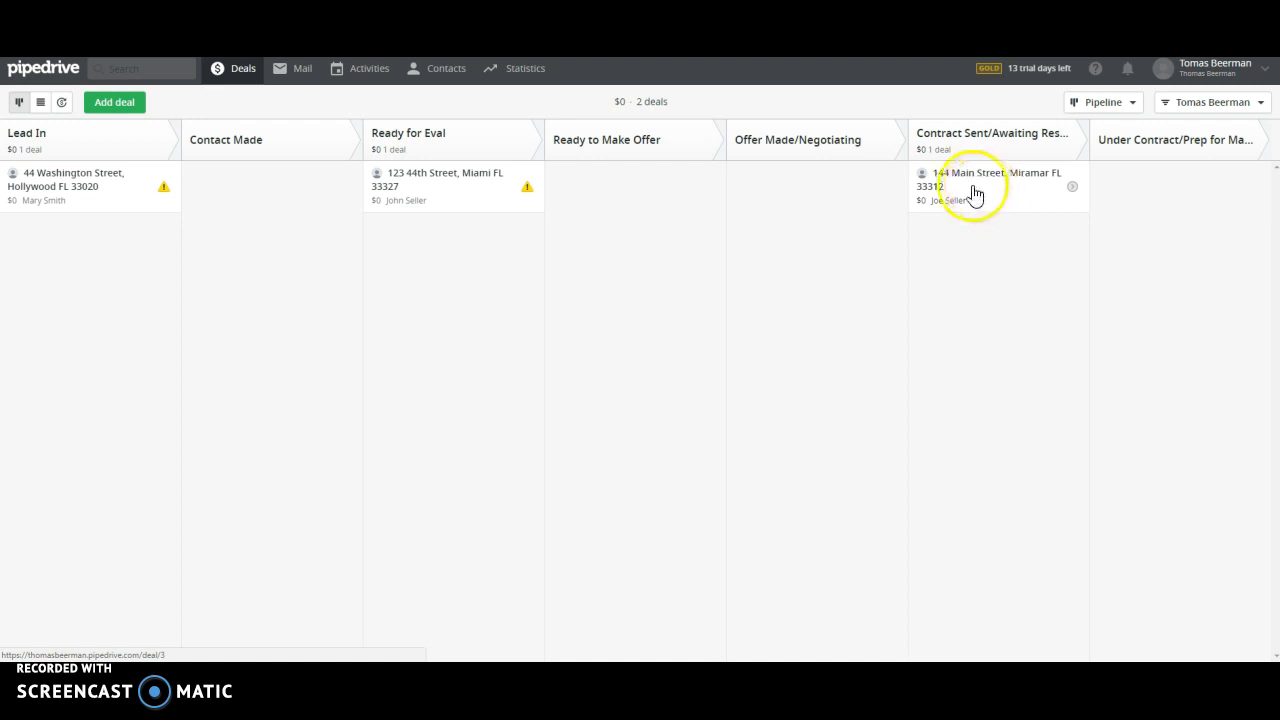
left_click_drag(952, 184, 1132, 190)
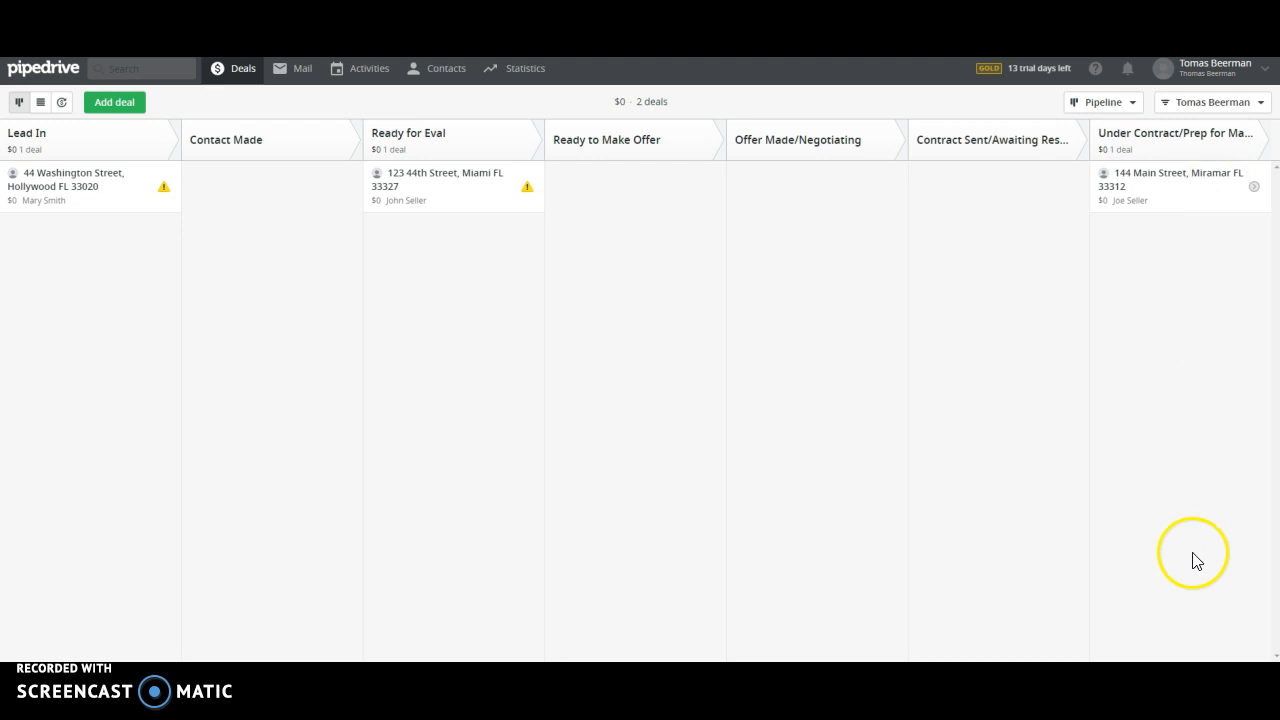
left_click(1168, 196)
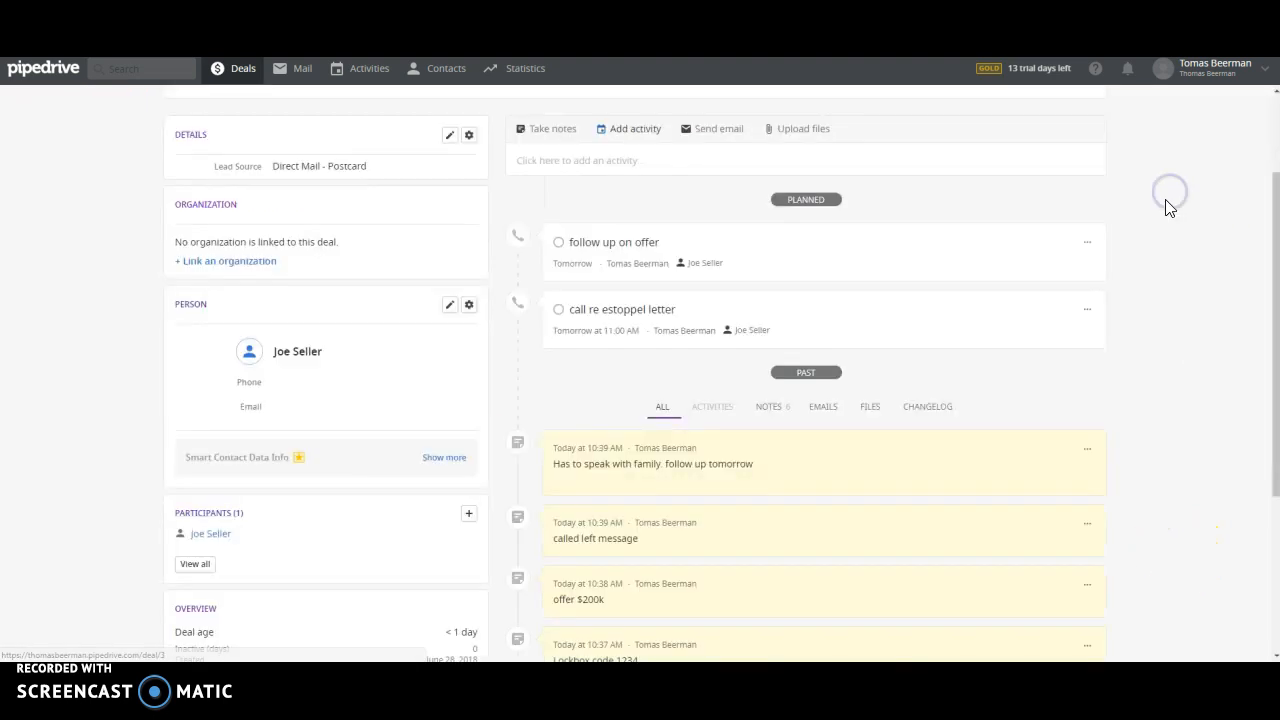
left_click(705, 163)
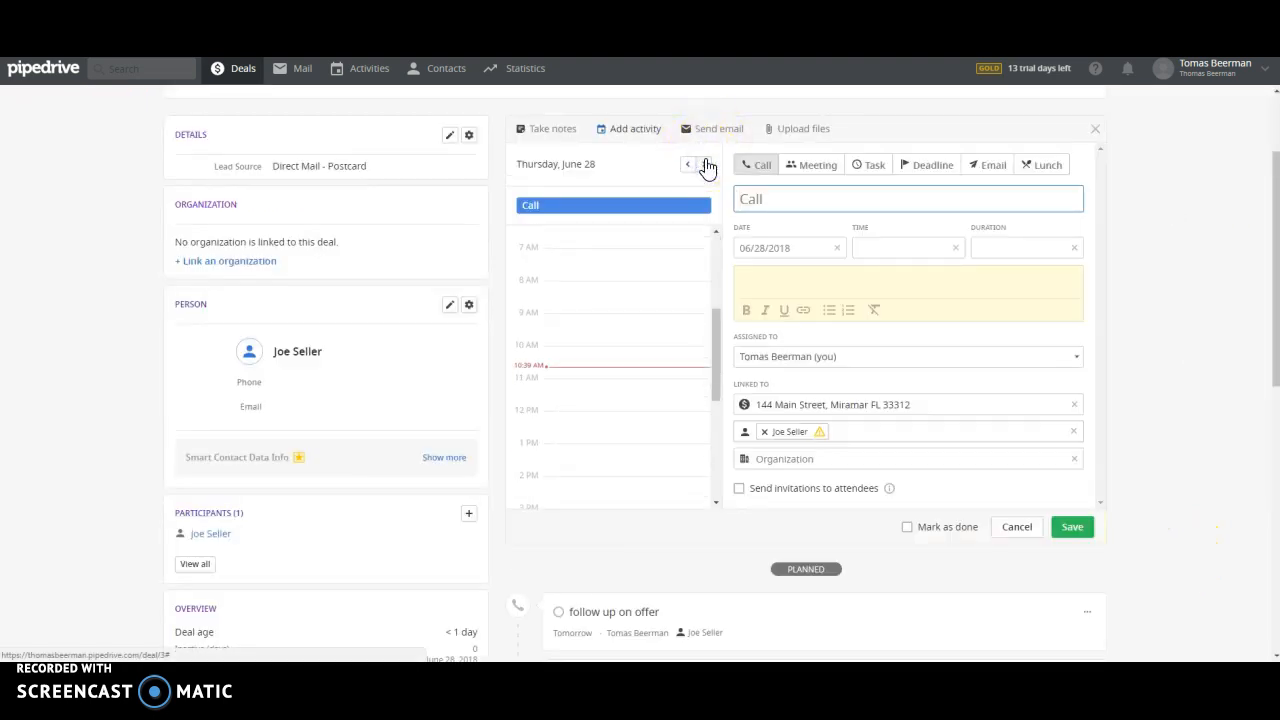
left_click(545, 128)
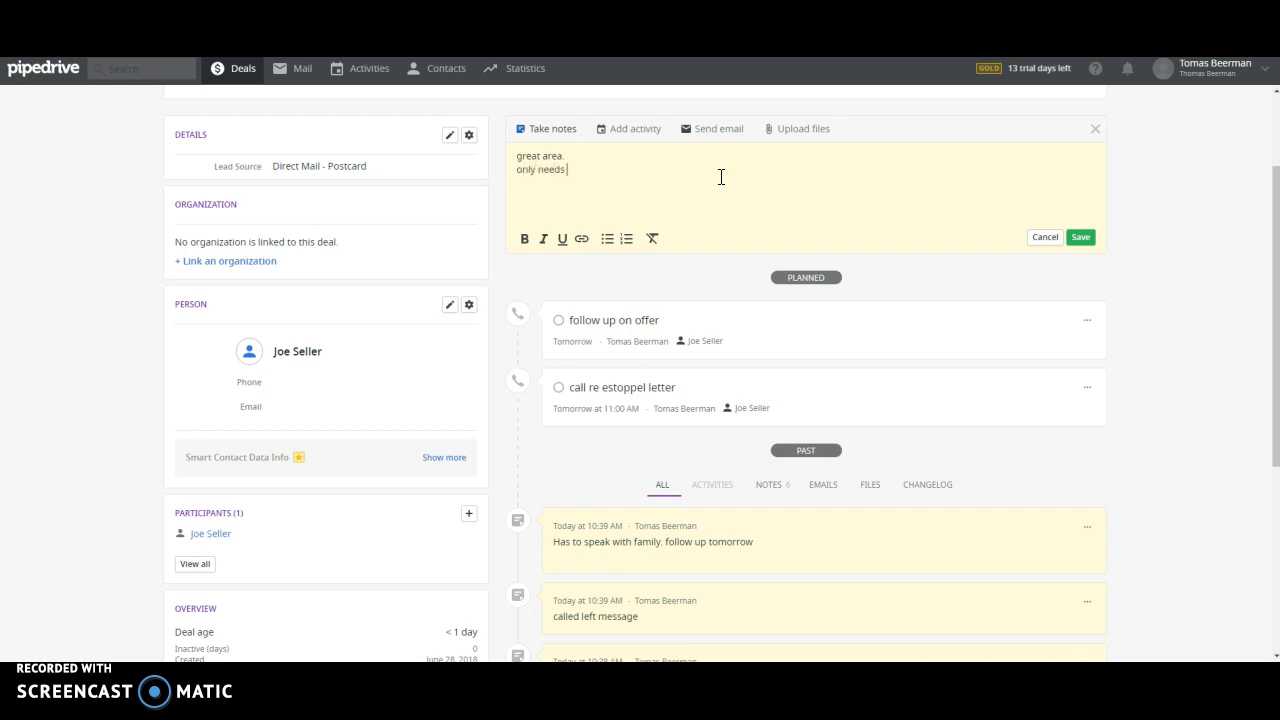
left_click(1082, 242)
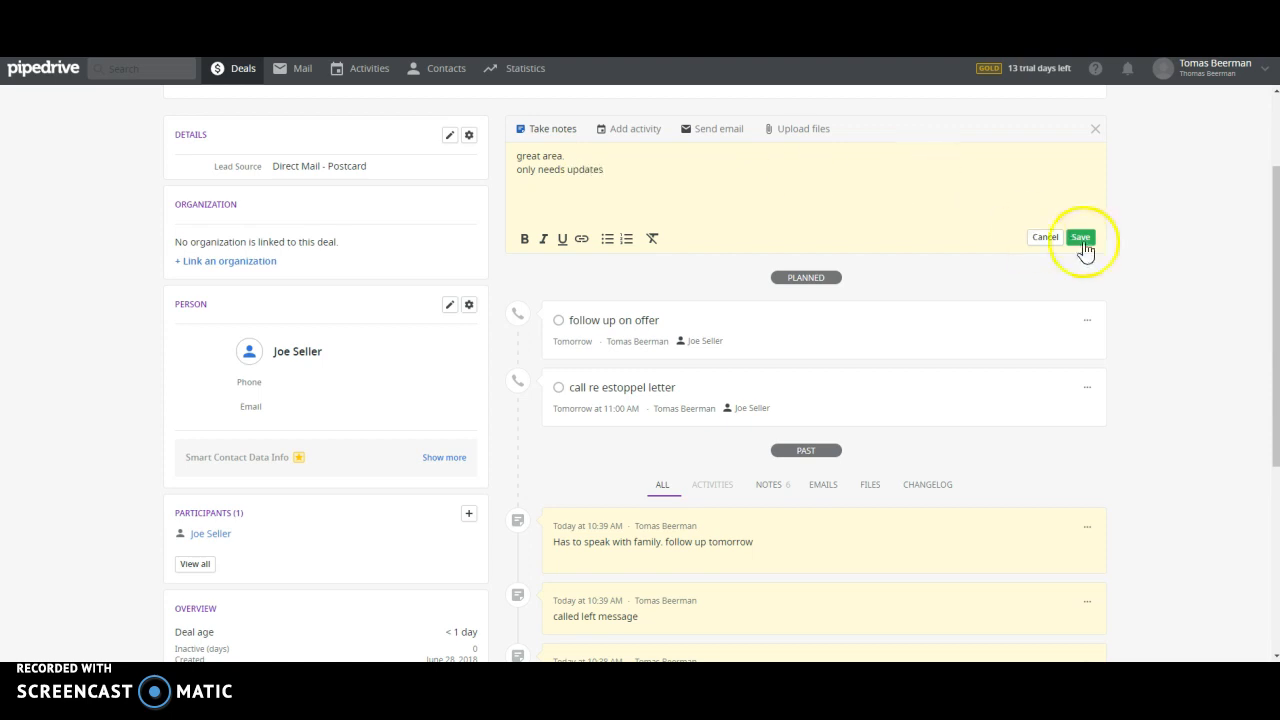
left_click(1087, 451)
left_click(1078, 510)
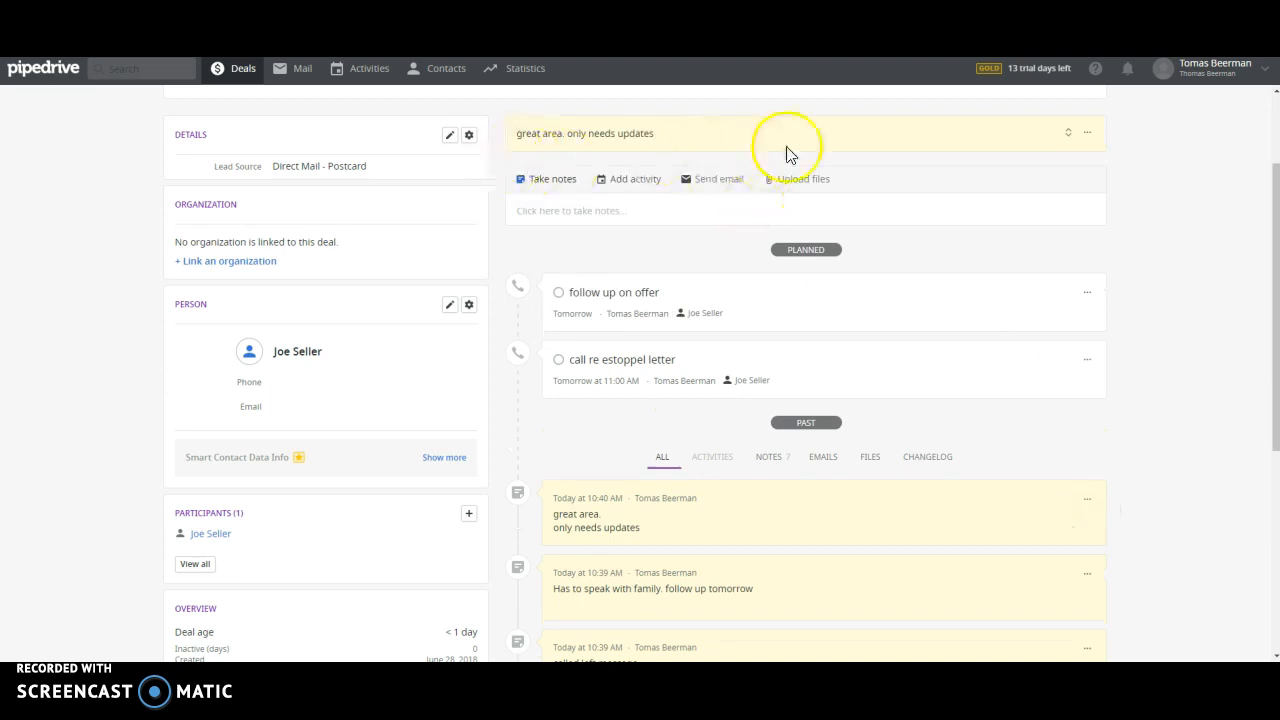
scroll(1067, 414, "up", 2)
scroll(1067, 414, "up", 1)
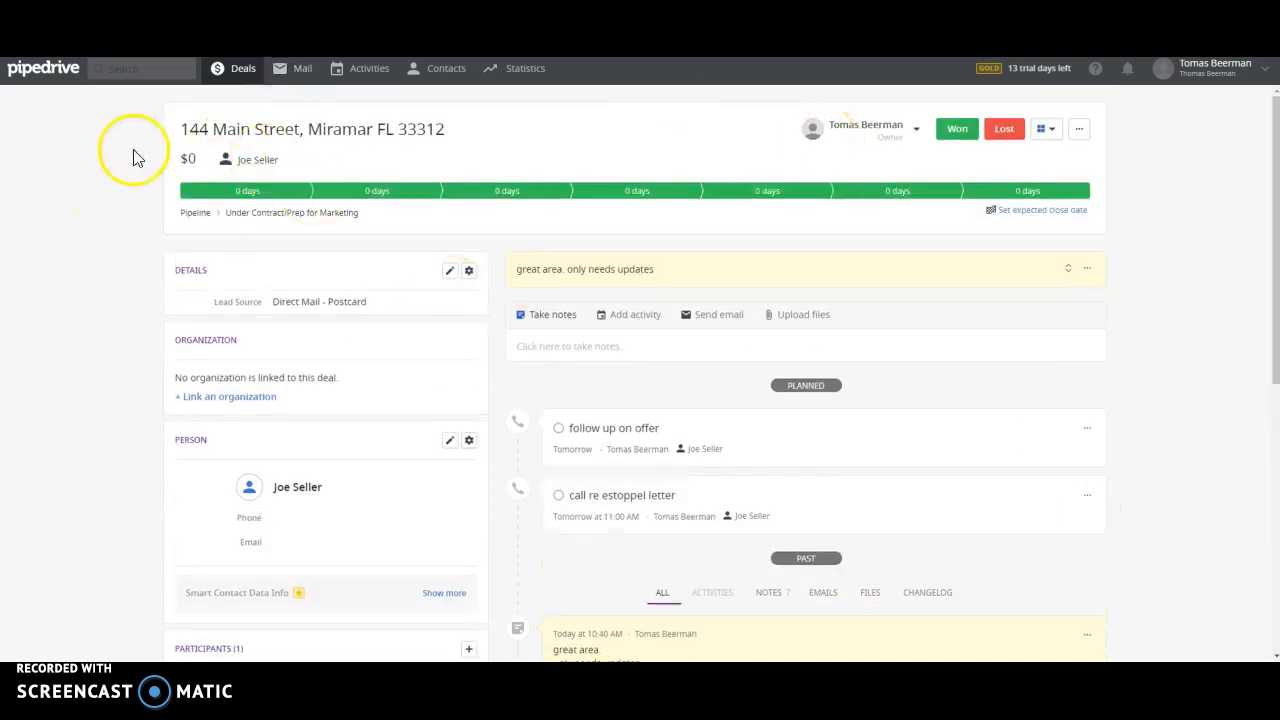
left_click(241, 80)
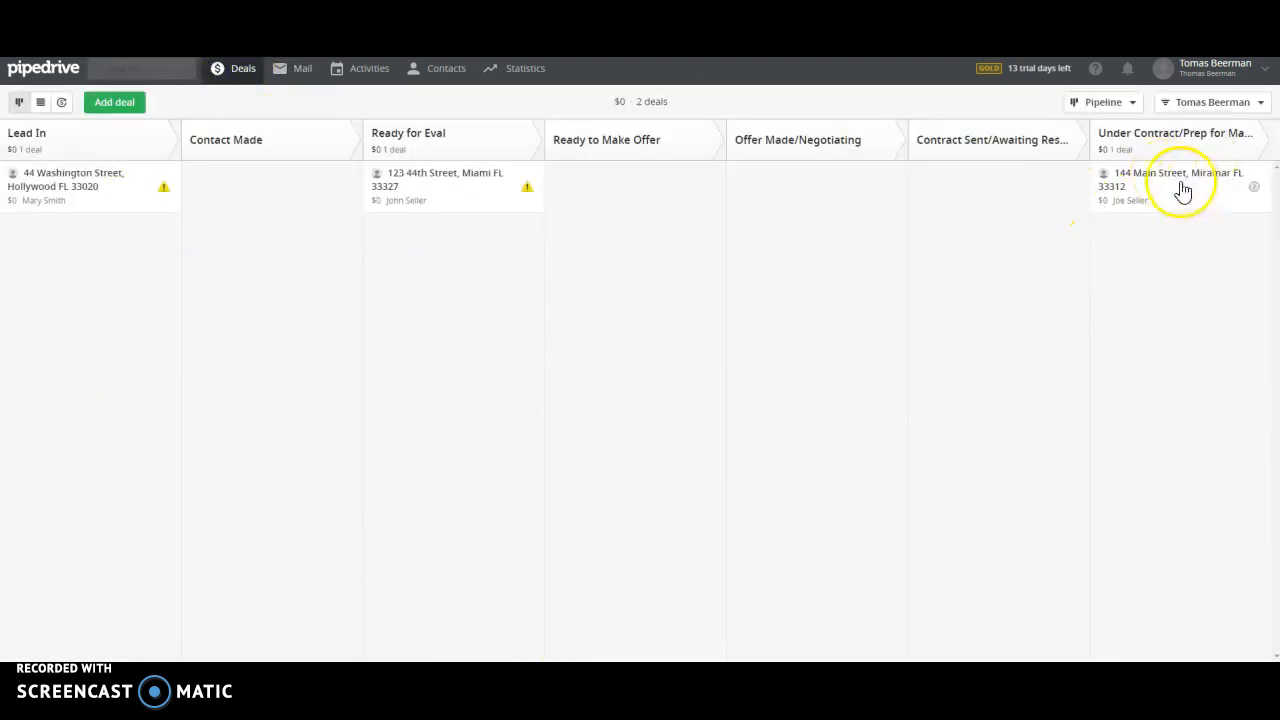
left_click(1116, 103)
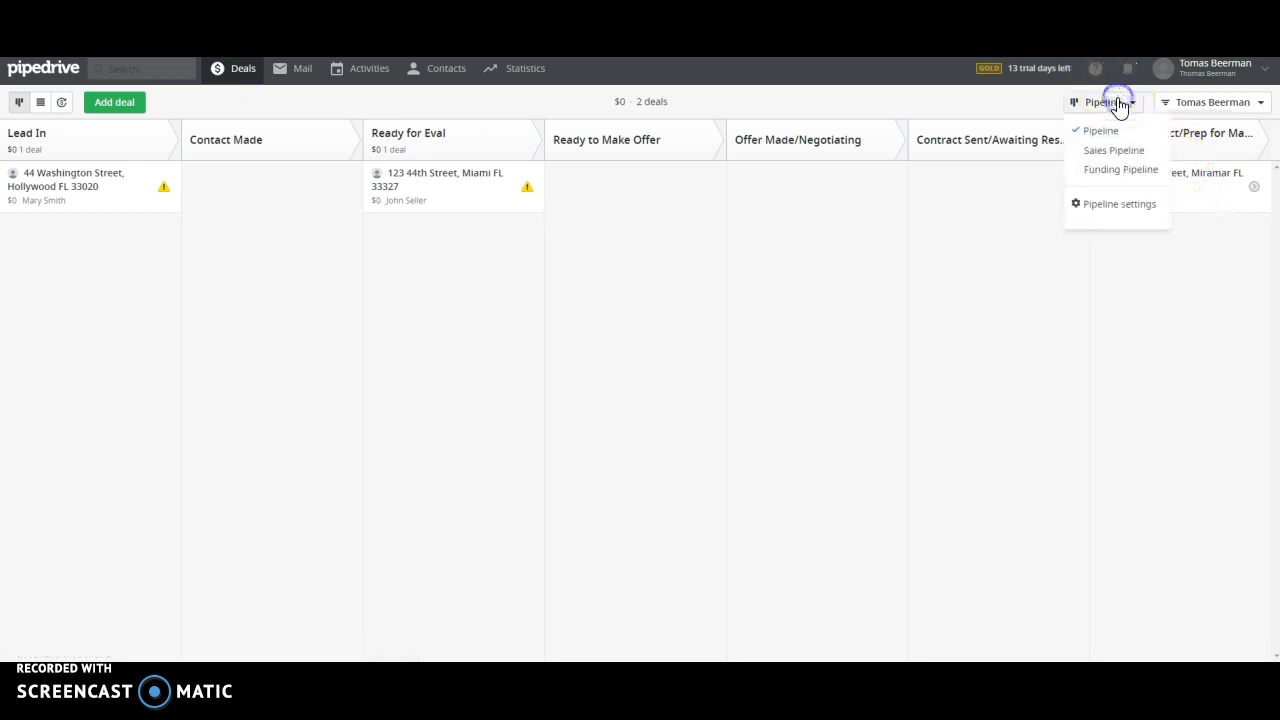
left_click(988, 311)
left_click_drag(1214, 185, 1134, 646)
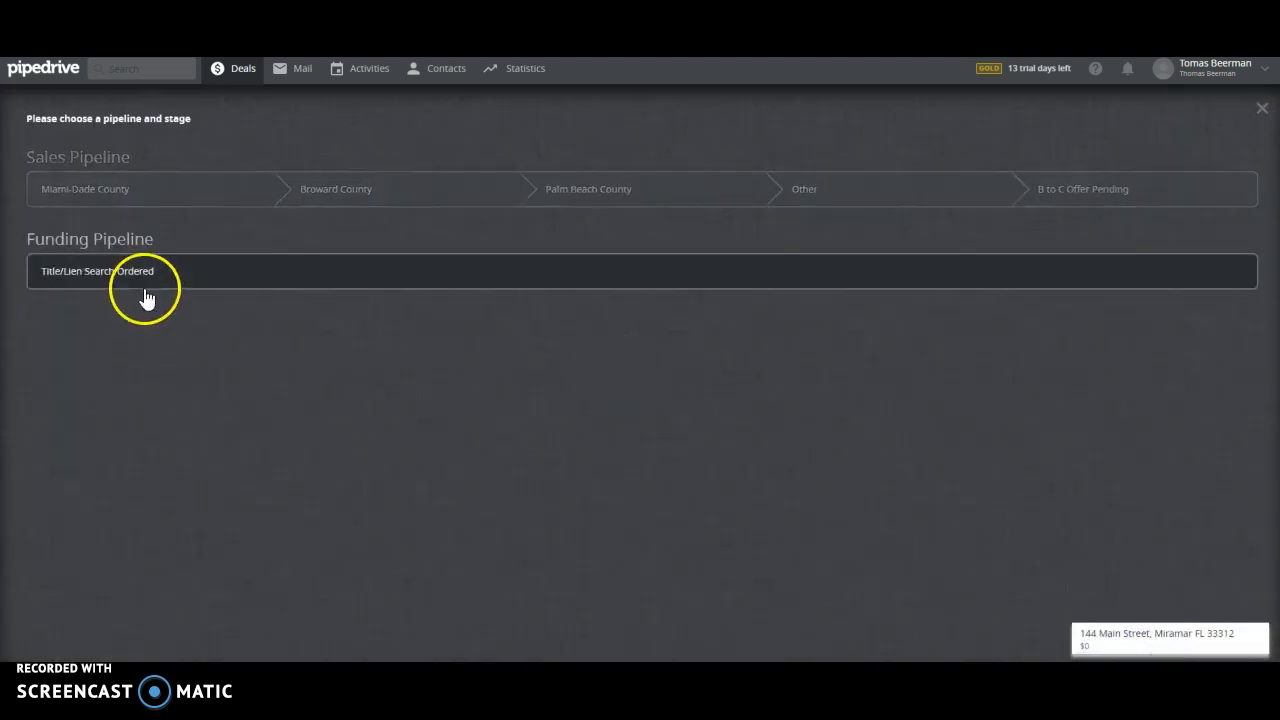
left_click(360, 192)
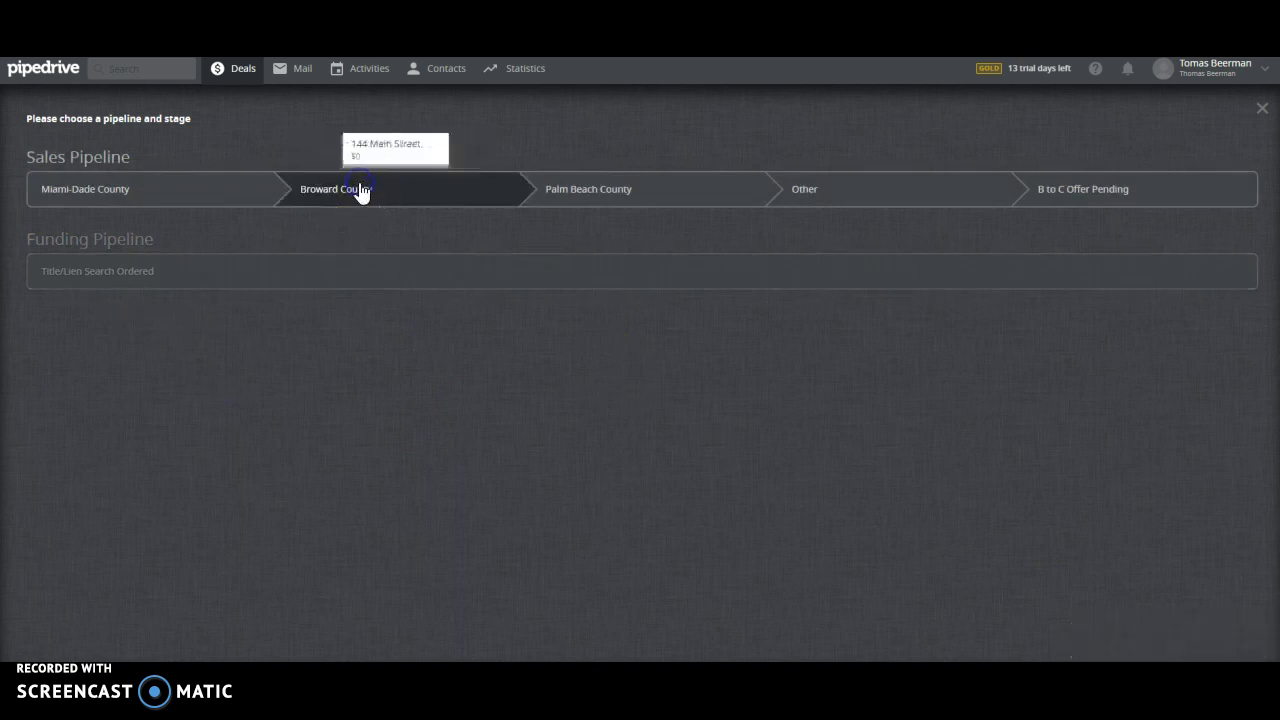
left_click(1132, 104)
left_click(1114, 149)
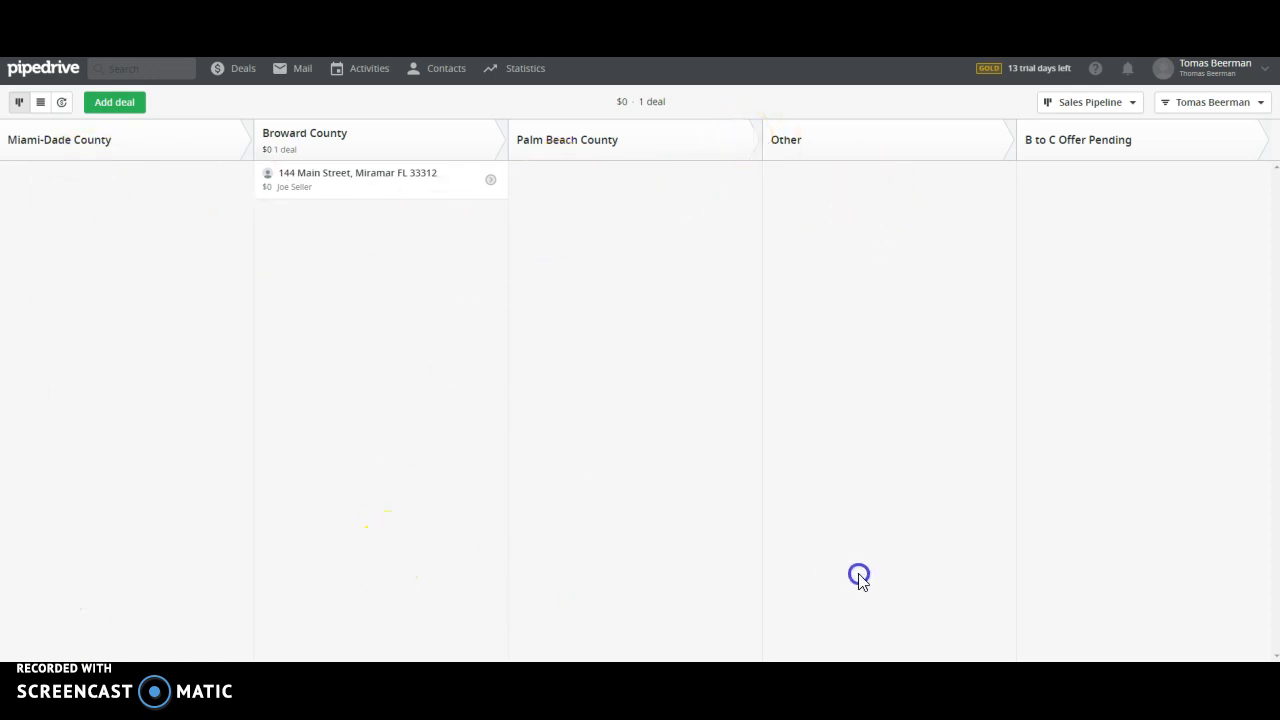
left_click(1104, 530)
left_click(441, 304)
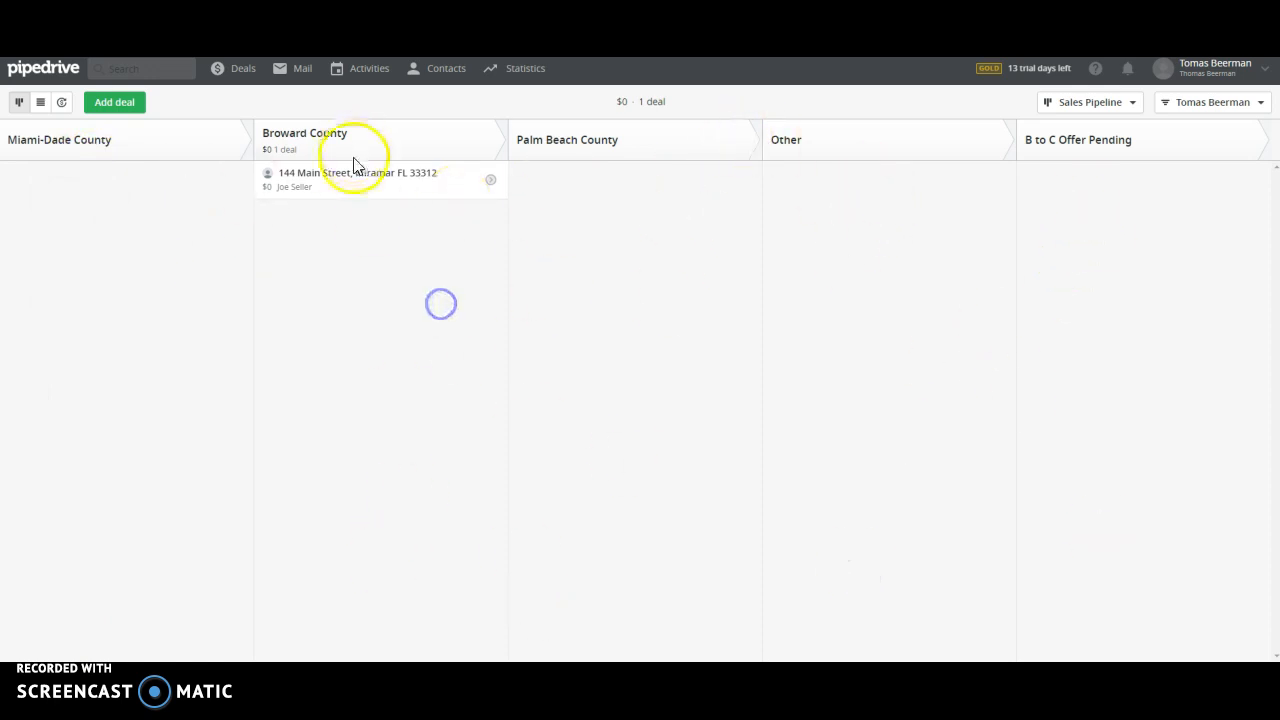
left_click(345, 172)
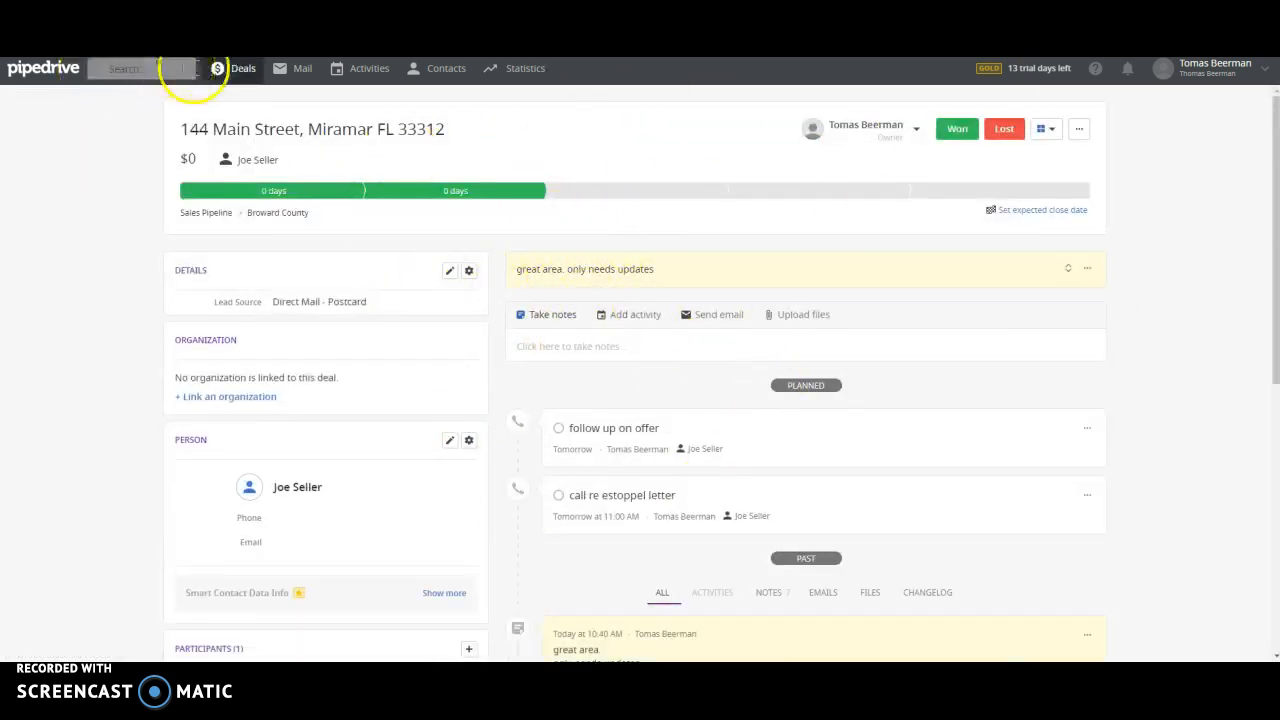
left_click(226, 78)
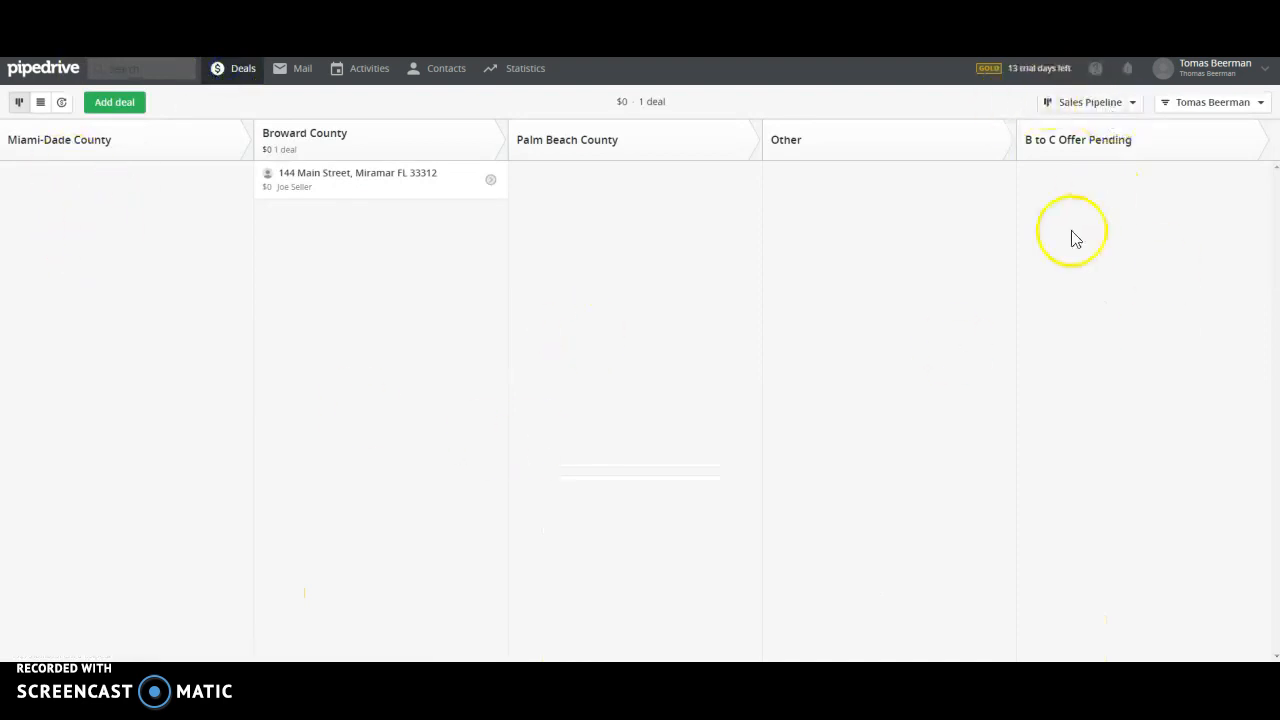
left_click_drag(340, 189, 1123, 223)
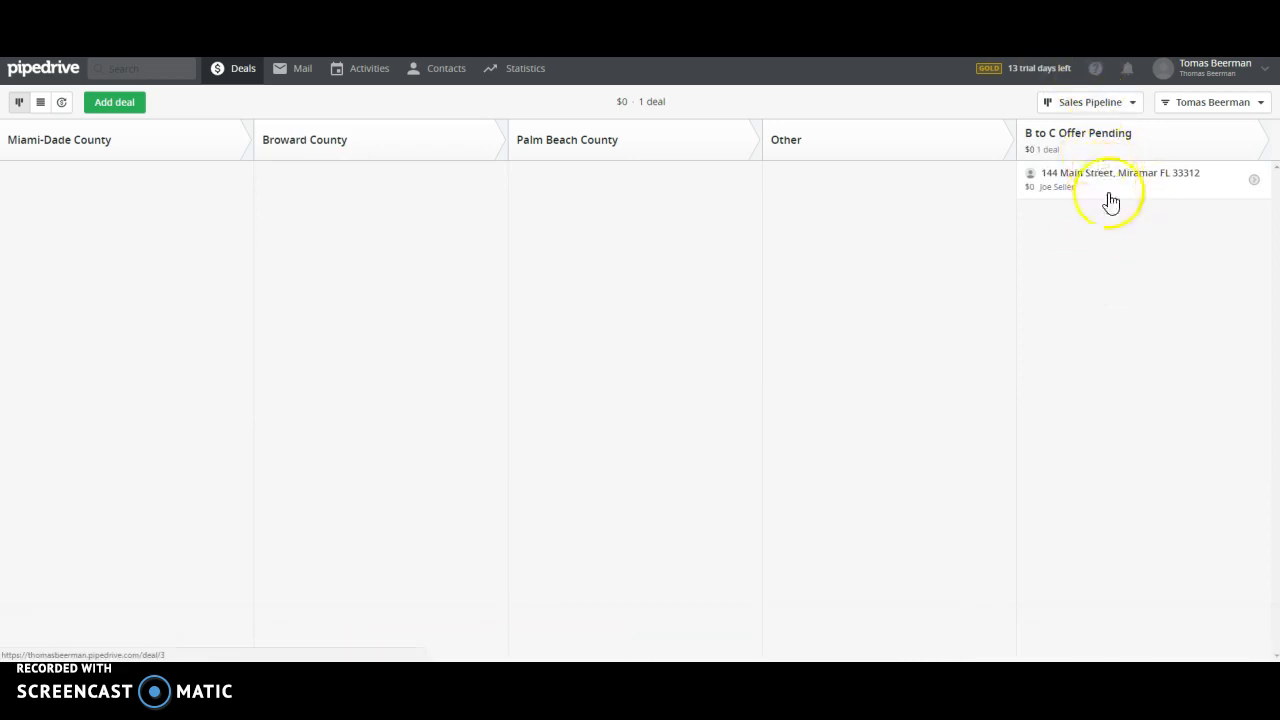
left_click_drag(1103, 185, 1119, 643)
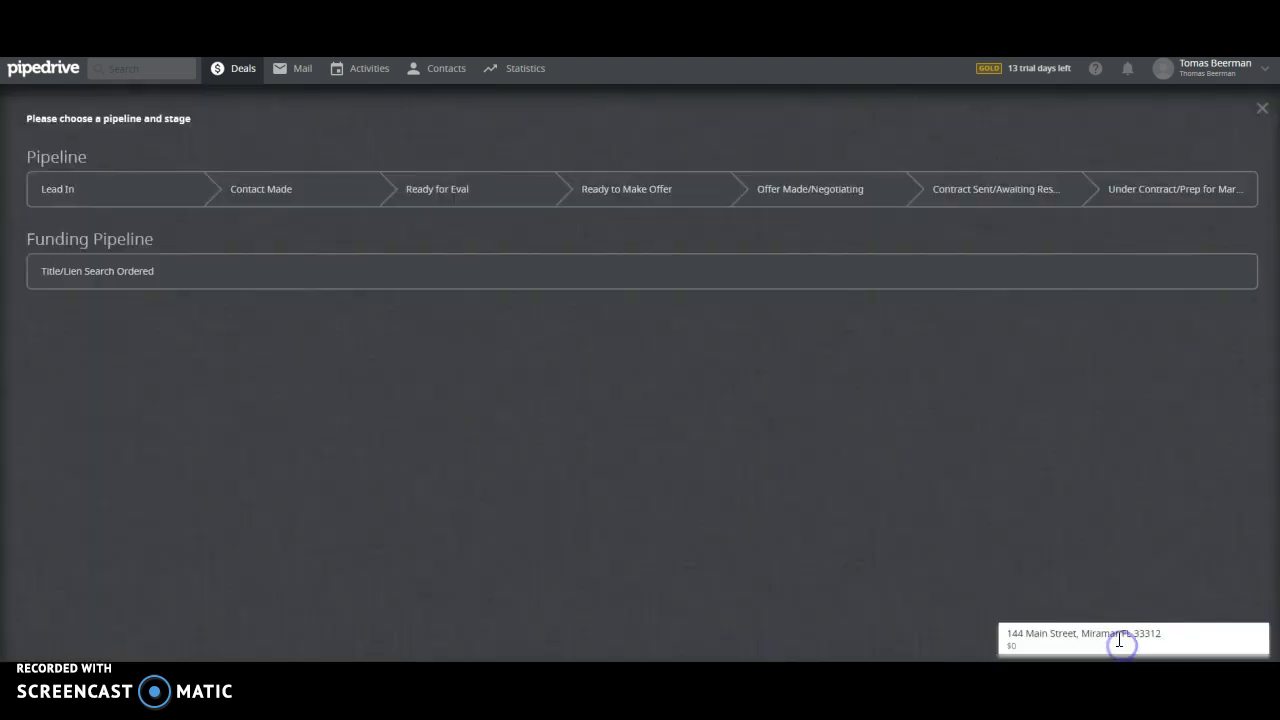
left_click(137, 274)
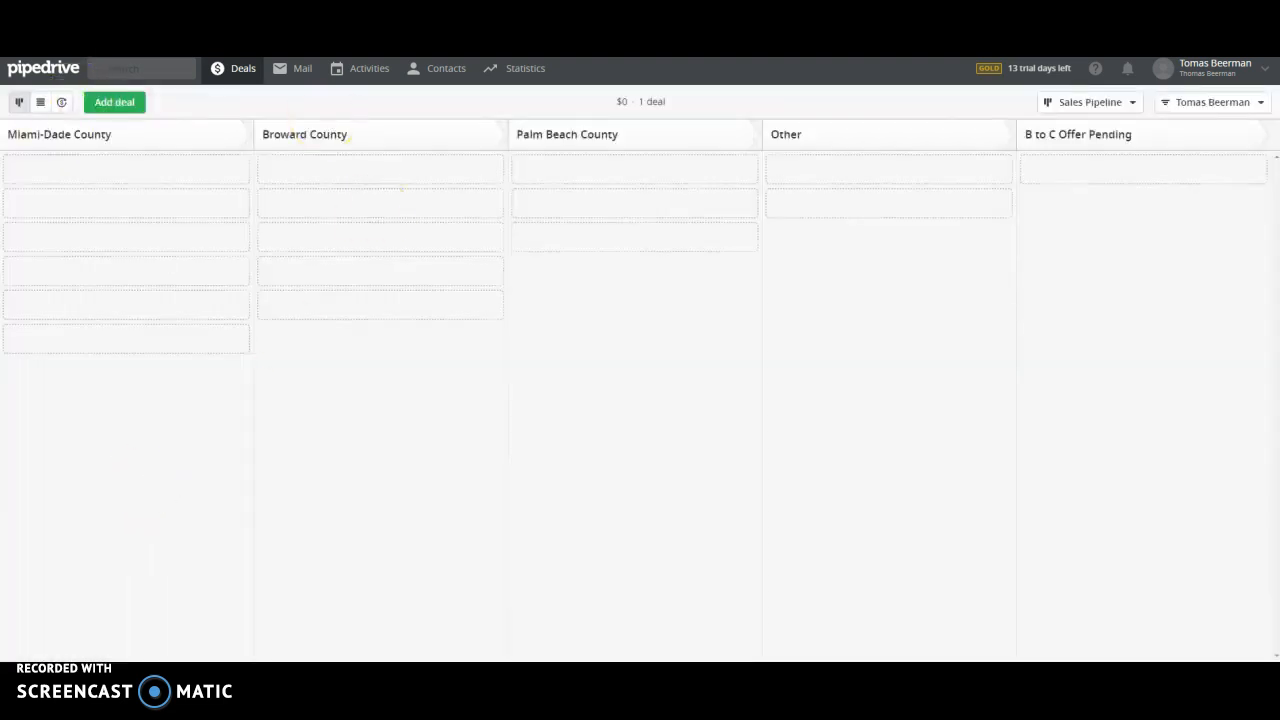
left_click(1097, 103)
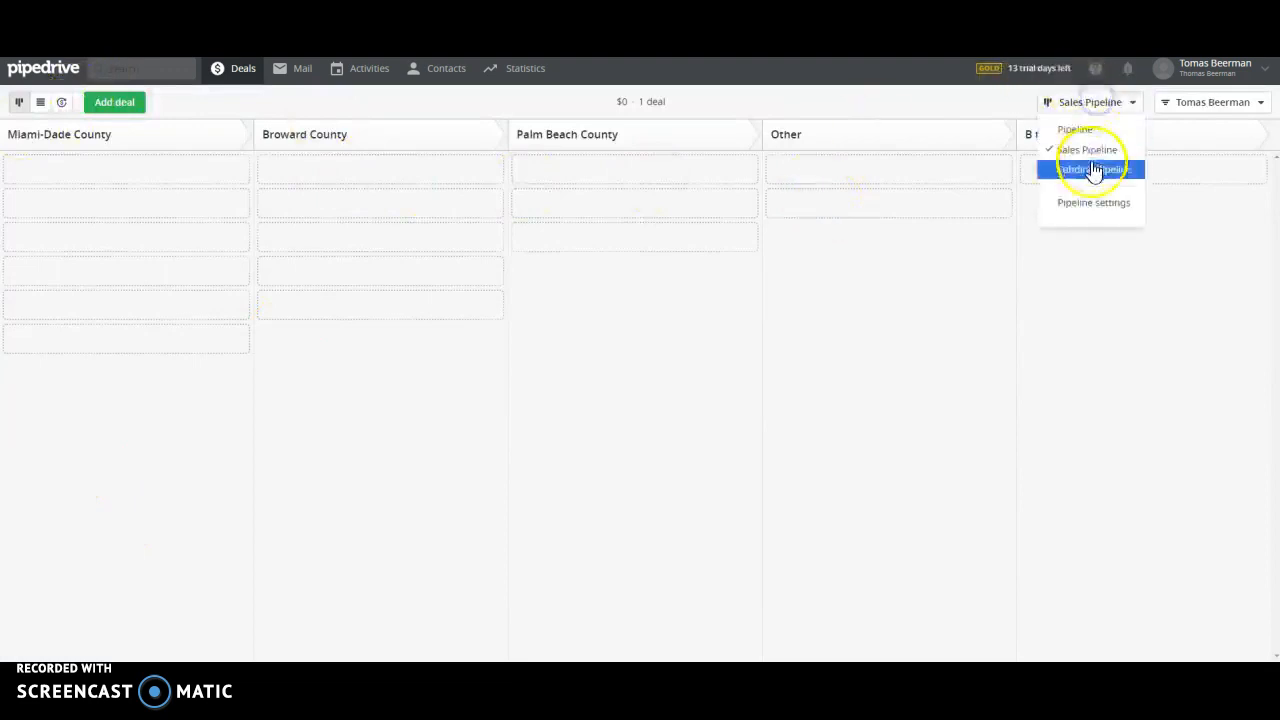
left_click(1091, 170)
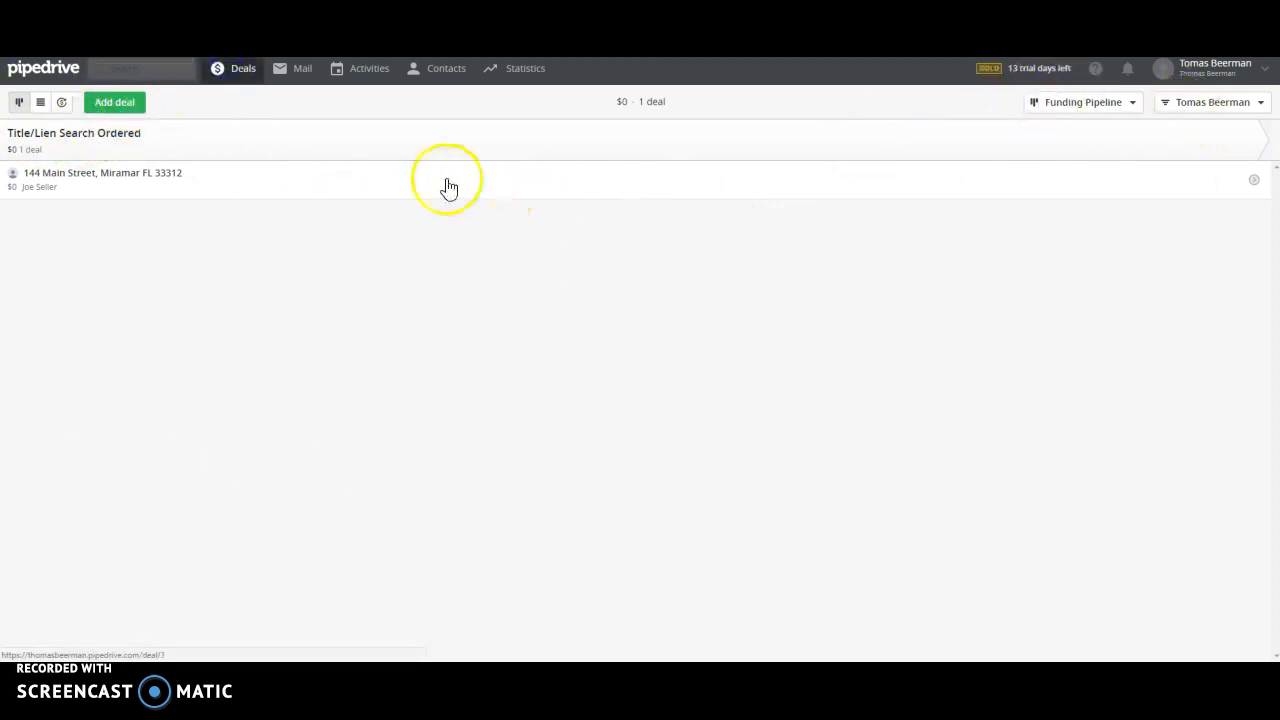
left_click(1077, 100)
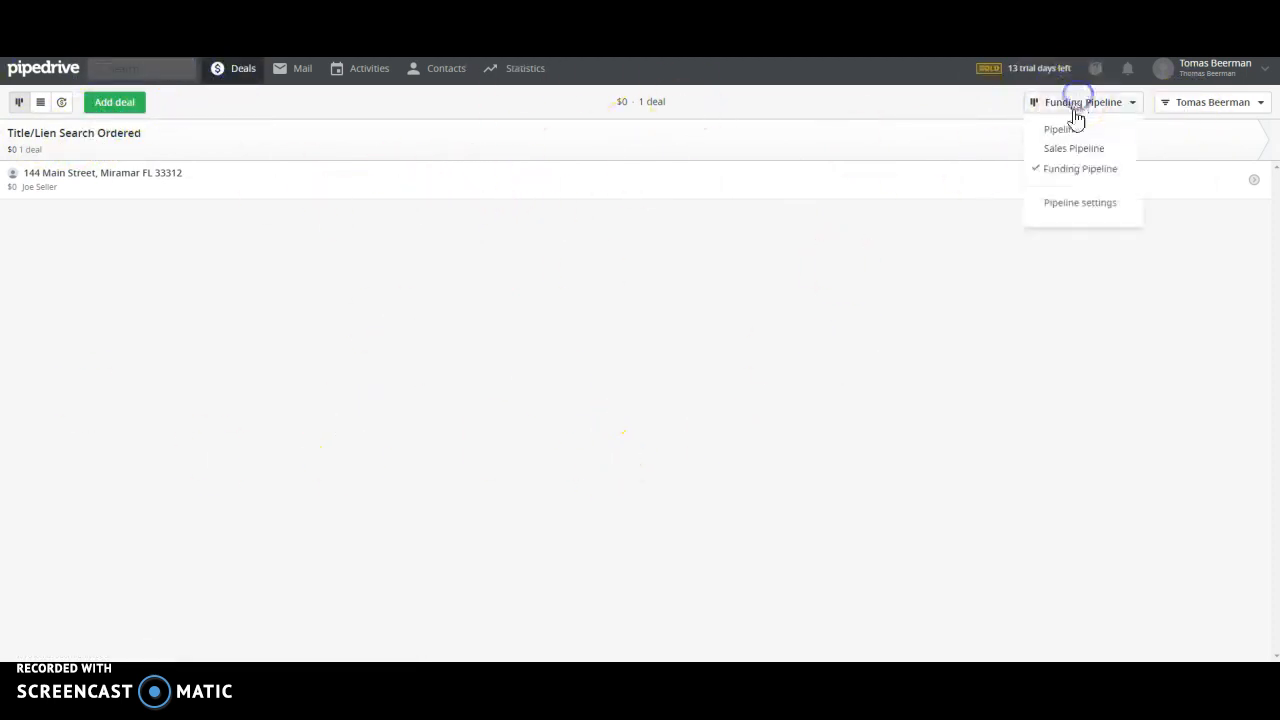
left_click(1073, 127)
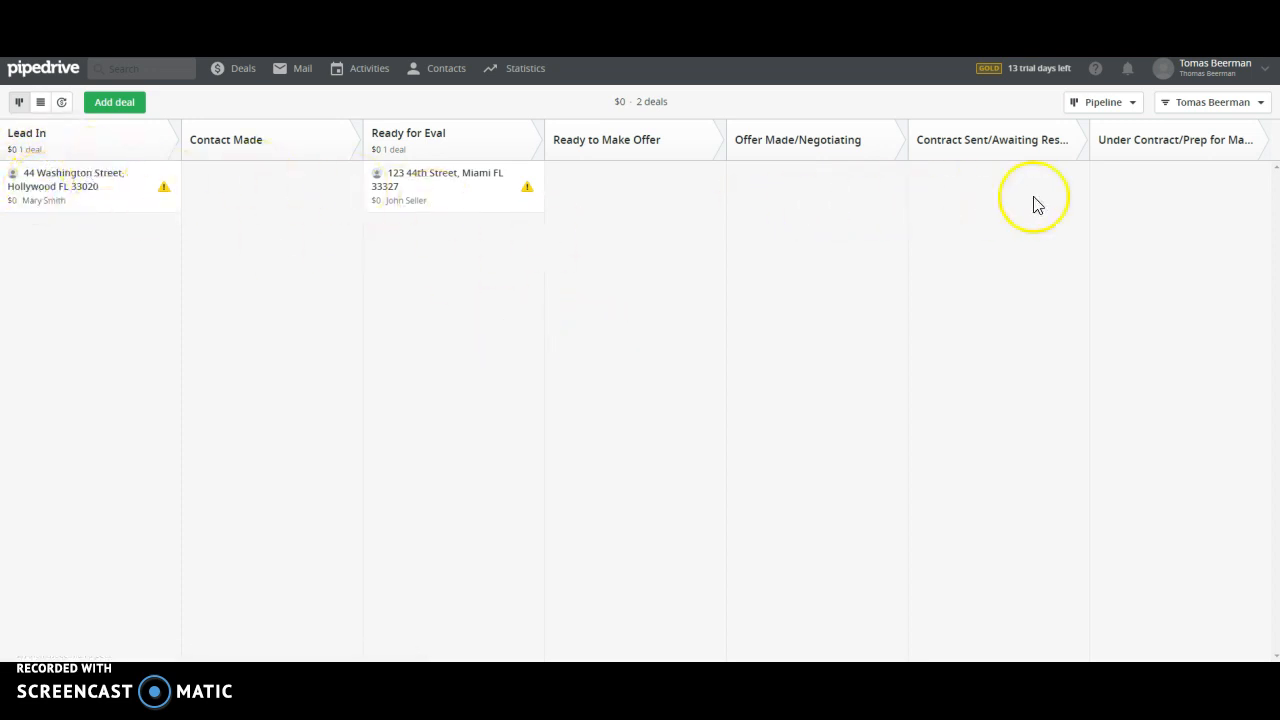
left_click(55, 190)
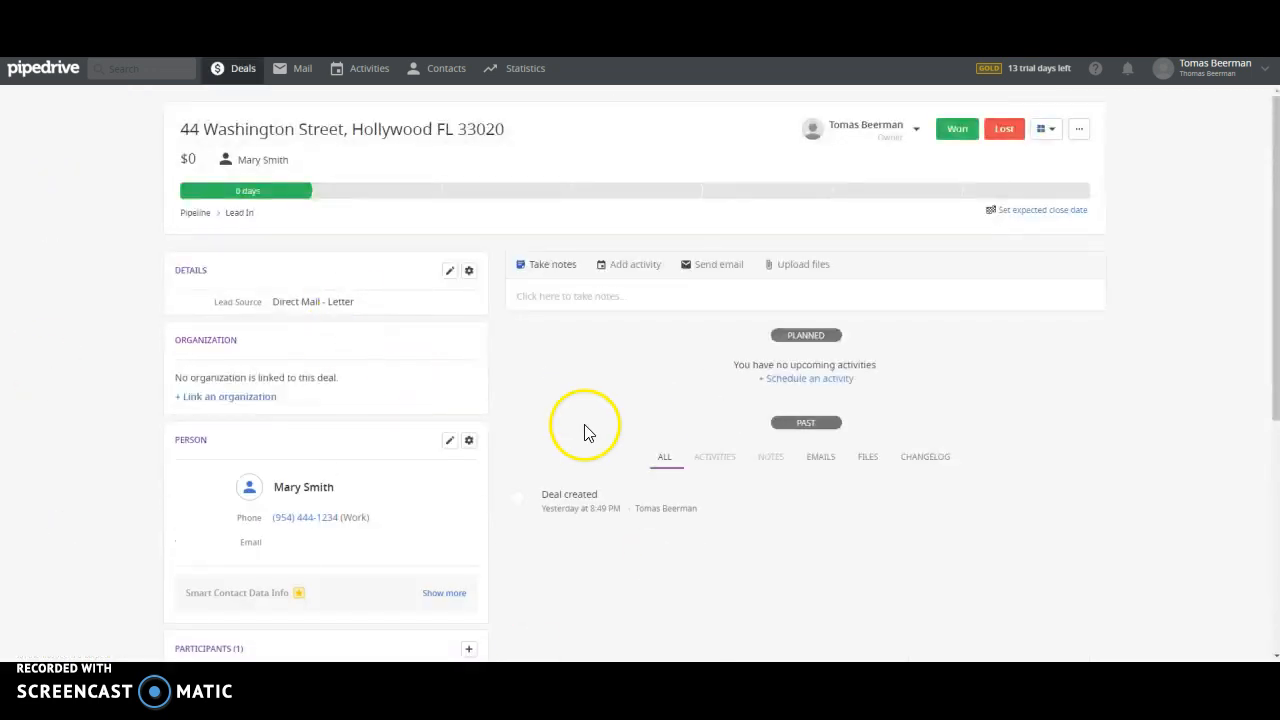
scroll(584, 400, "down", 4)
scroll(610, 470, "up", 2)
scroll(618, 485, "up", 3)
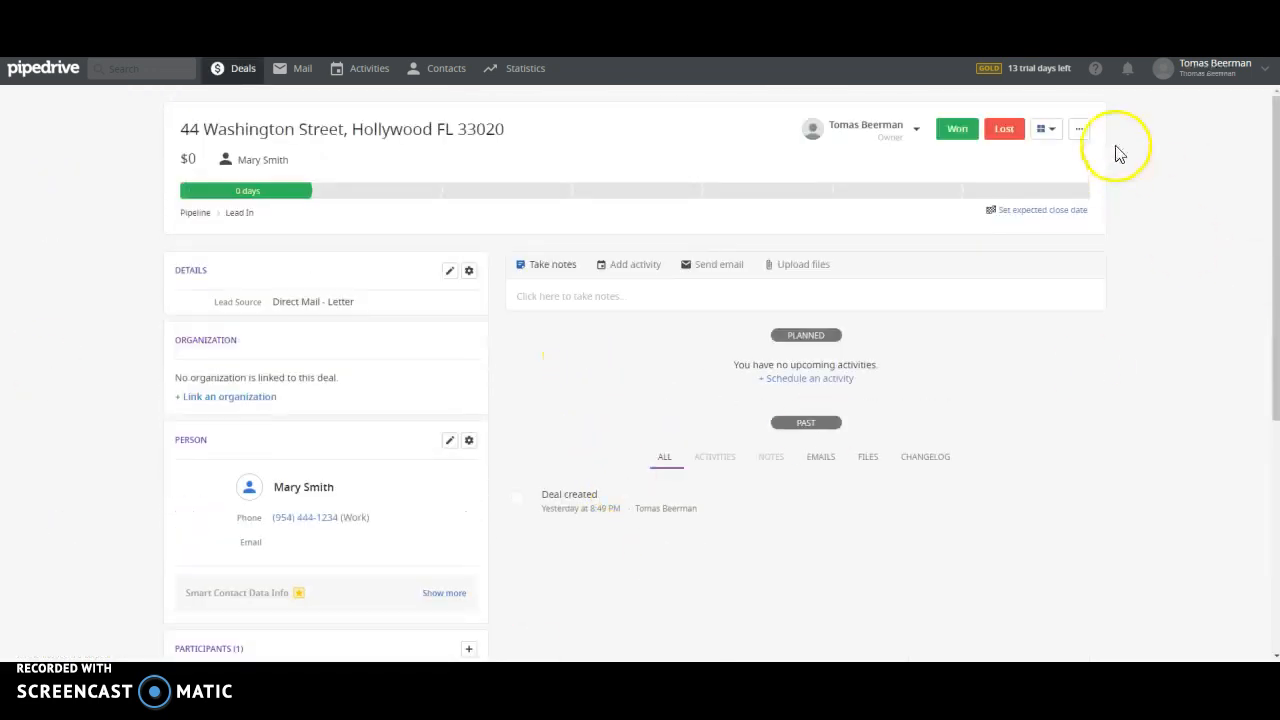
left_click(235, 68)
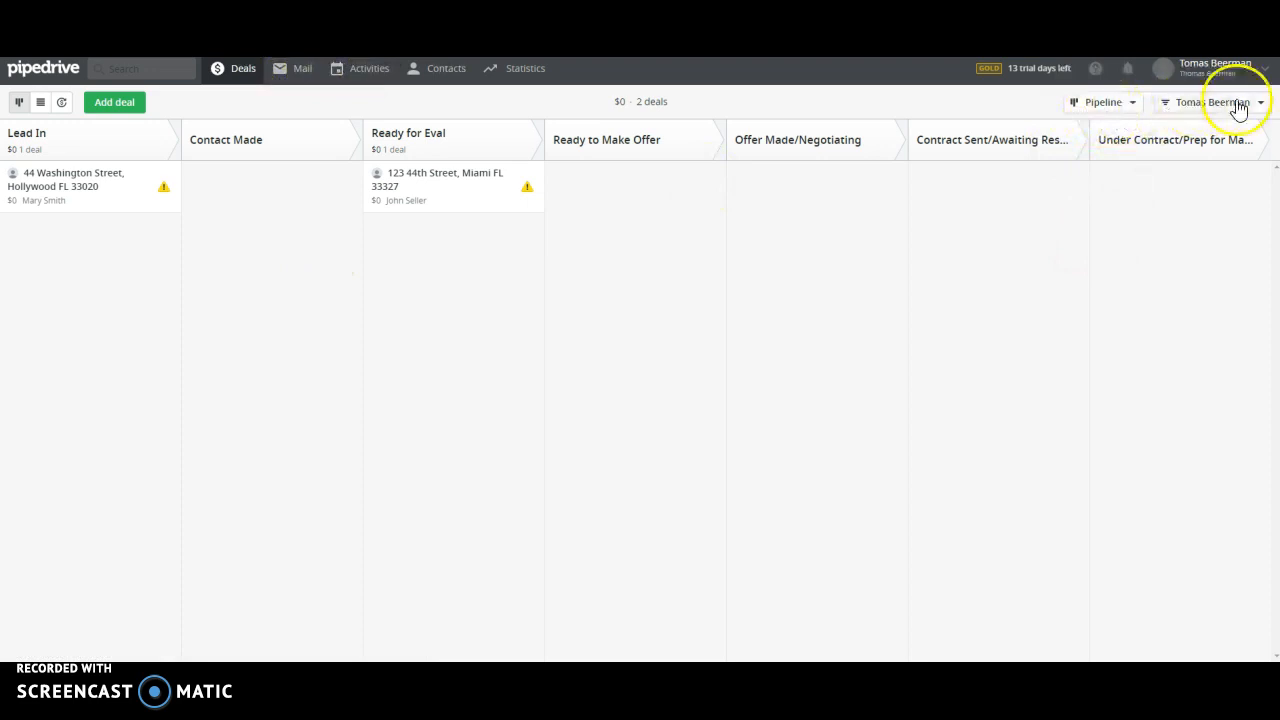
left_click(364, 72)
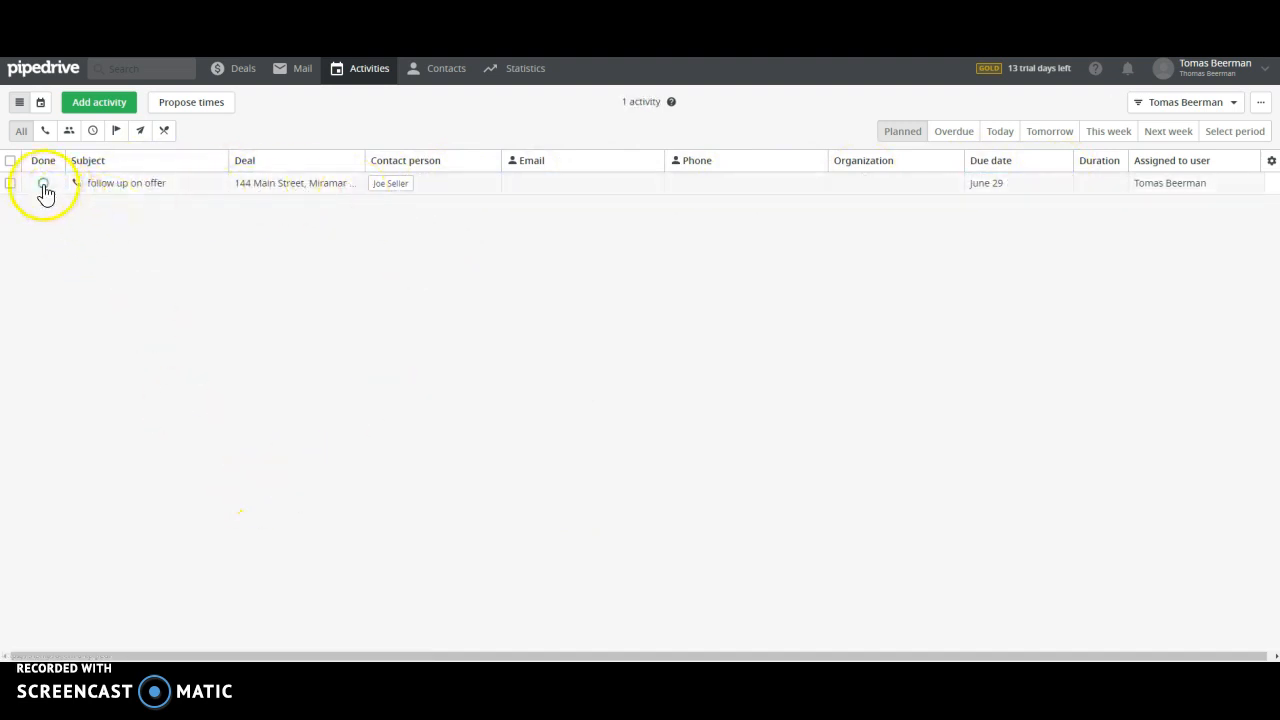
Step: Mark the 'follow up on offer' call done and schedule a new Call activity due June 28
left_click(42, 184)
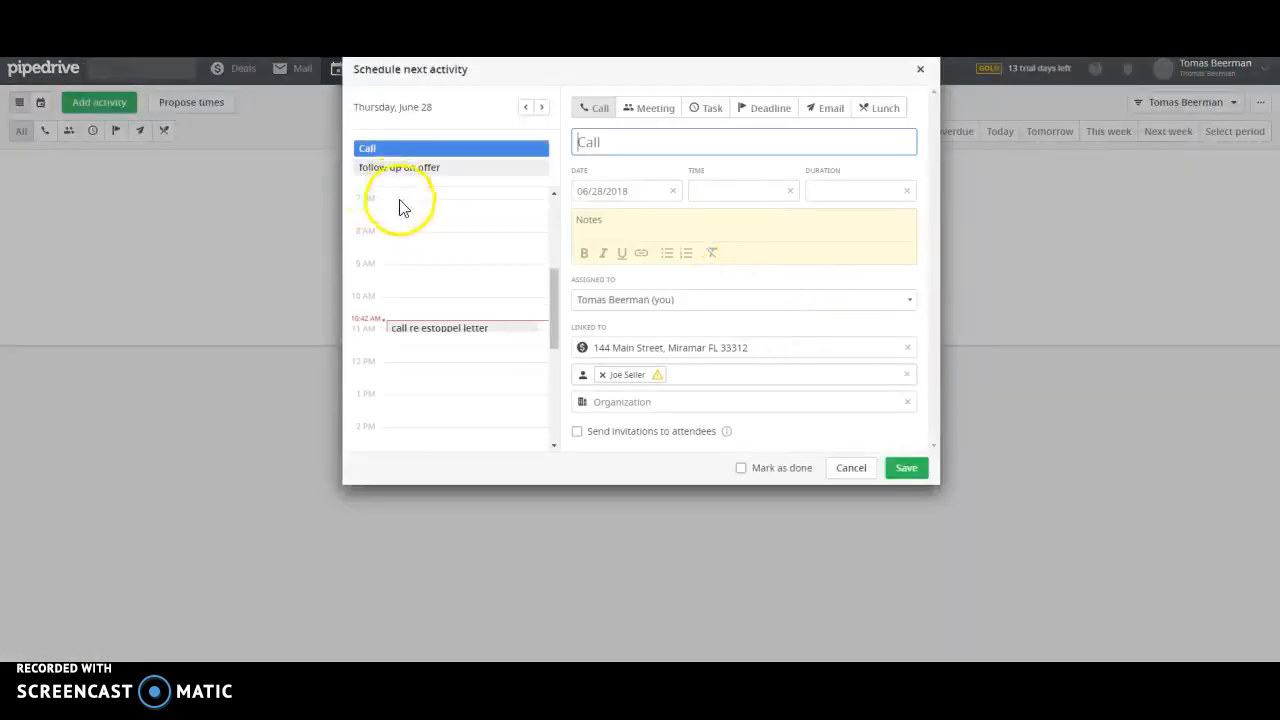
left_click(658, 141)
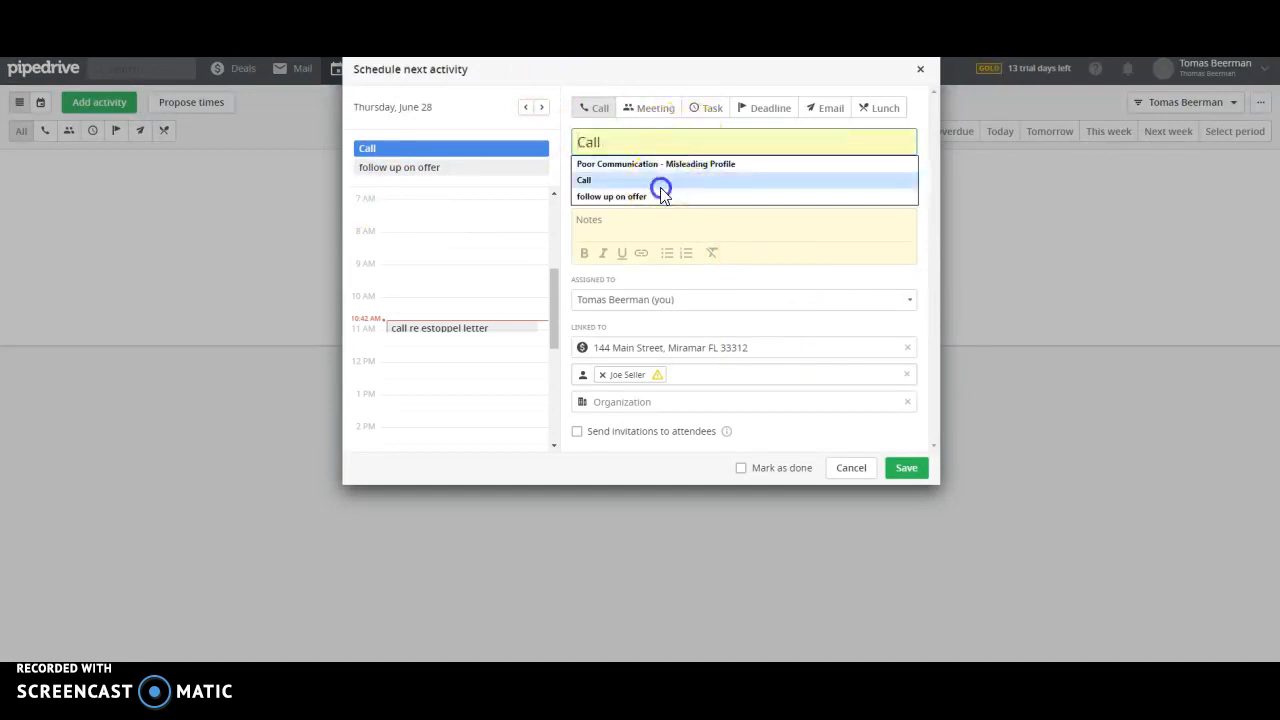
left_click(661, 182)
left_click(906, 468)
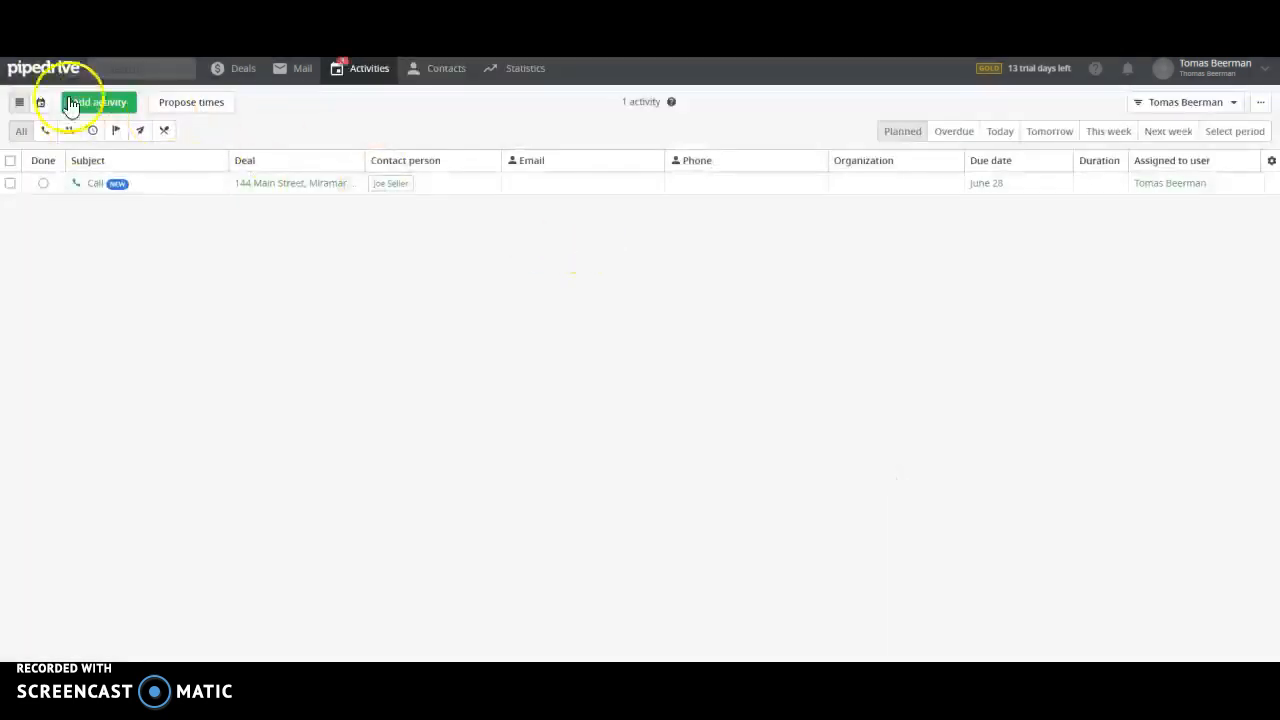
left_click(218, 72)
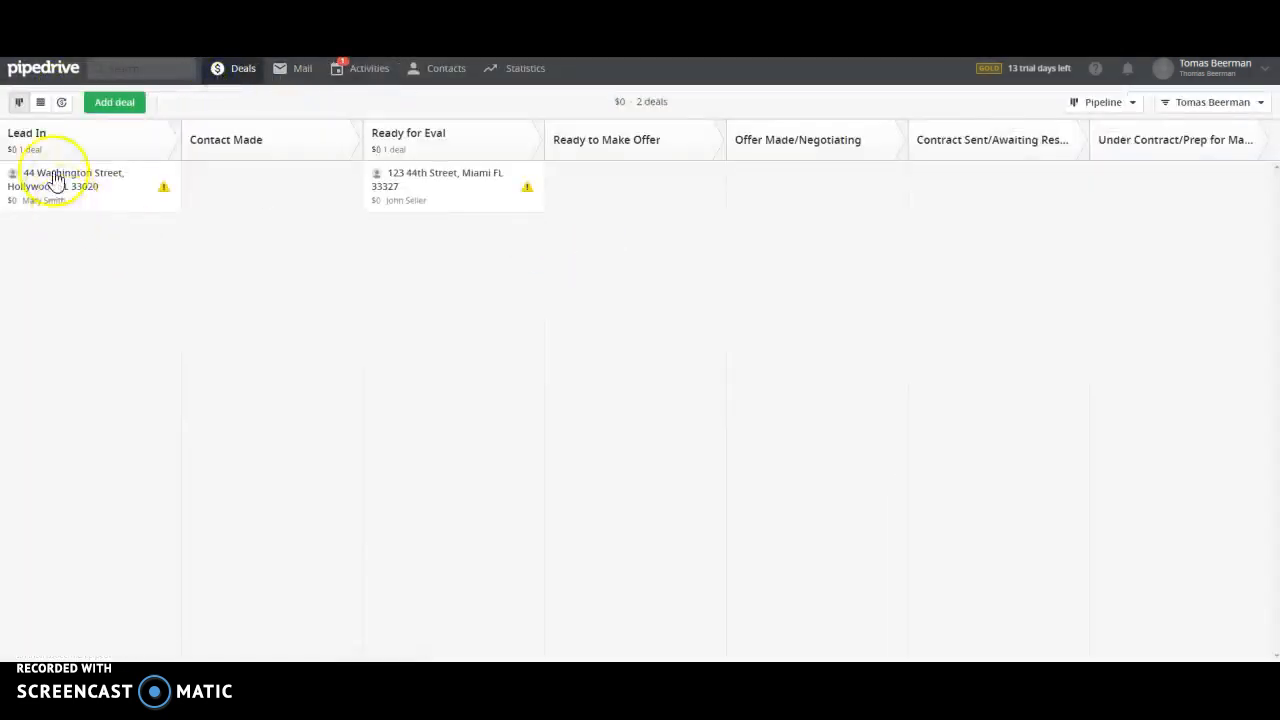